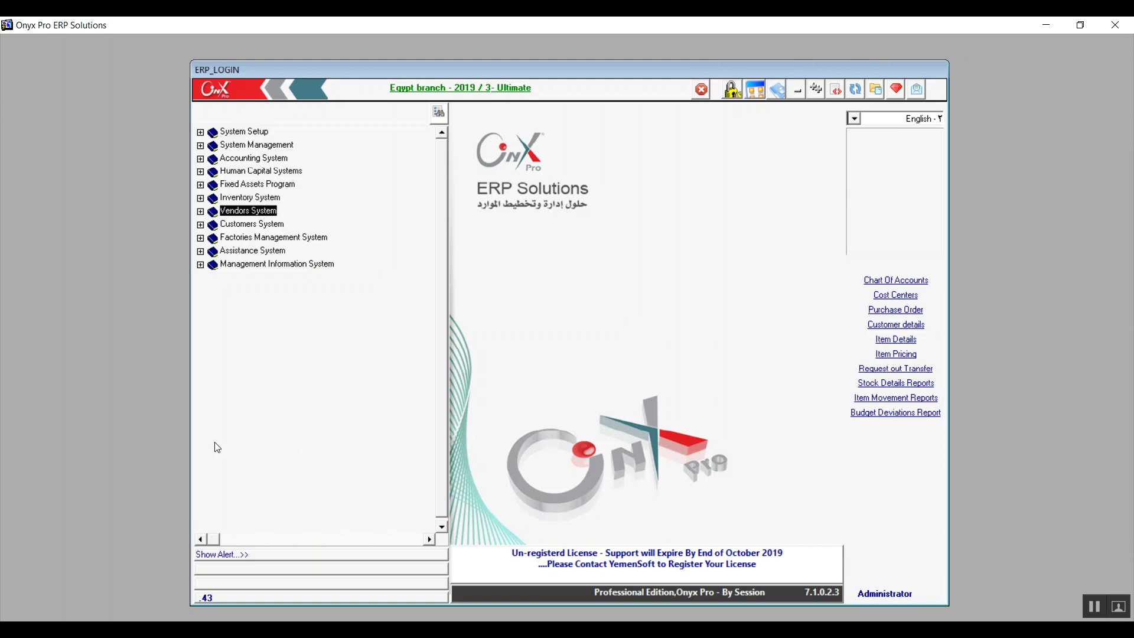
- Open Purchase Costing Types from the Purchase Setup of the Purchase Management System, within the Vendors System
click(200, 211)
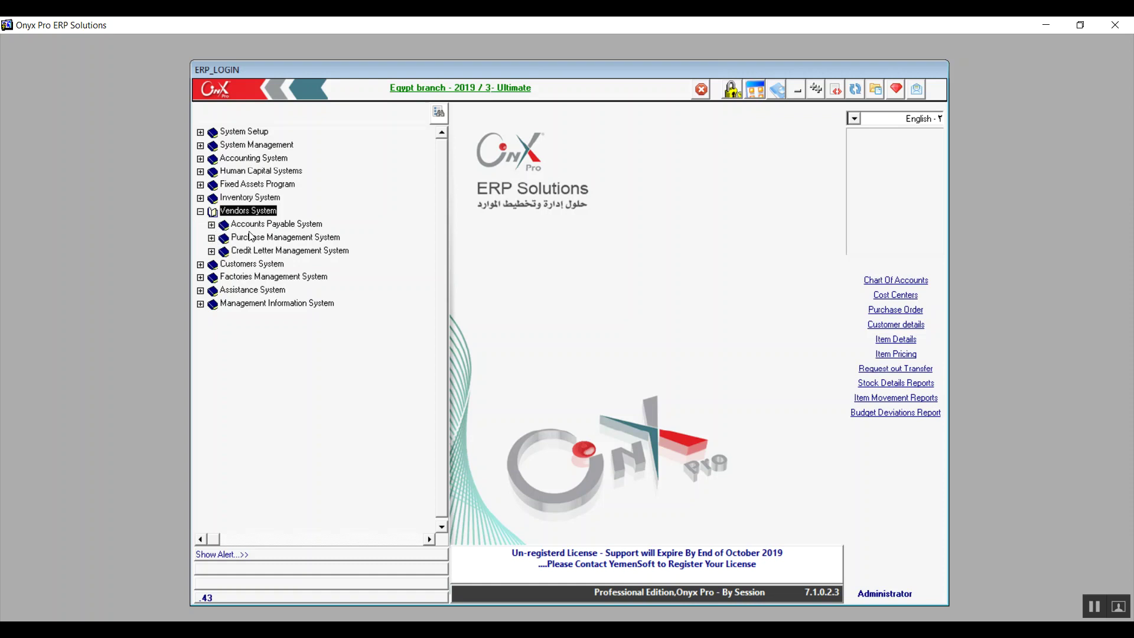
click(319, 228)
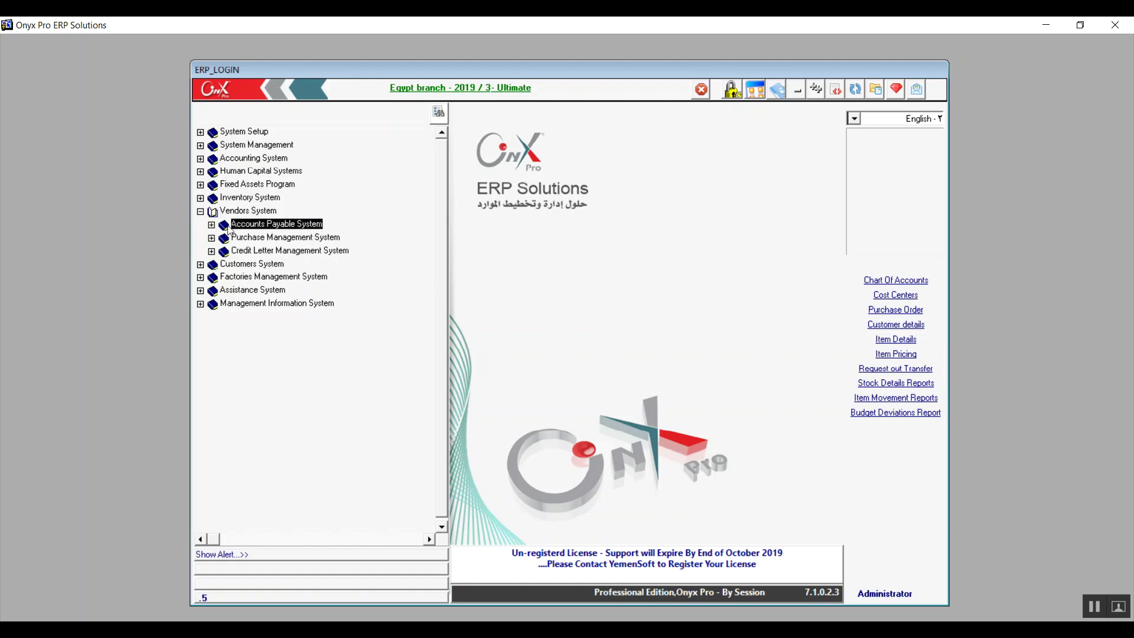
click(270, 238)
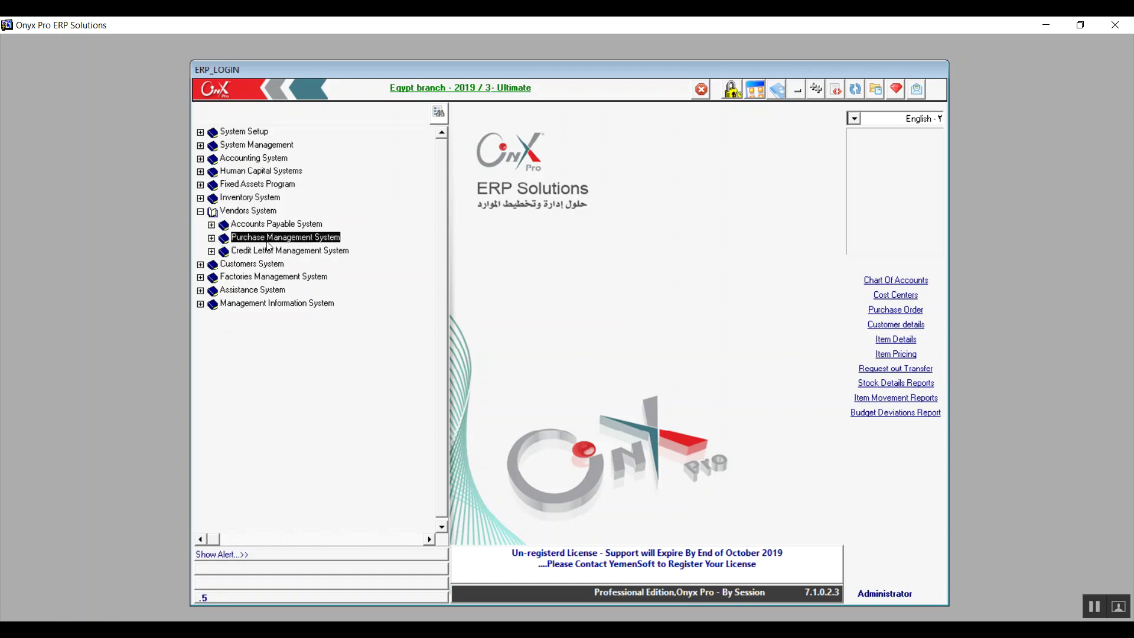
click(211, 238)
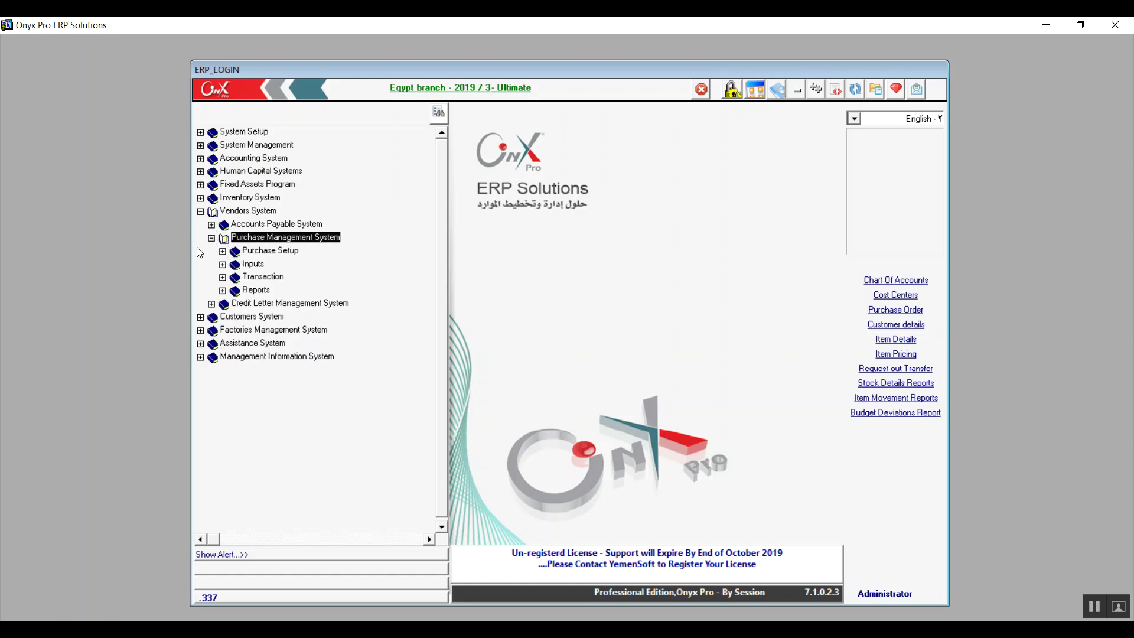
click(222, 251)
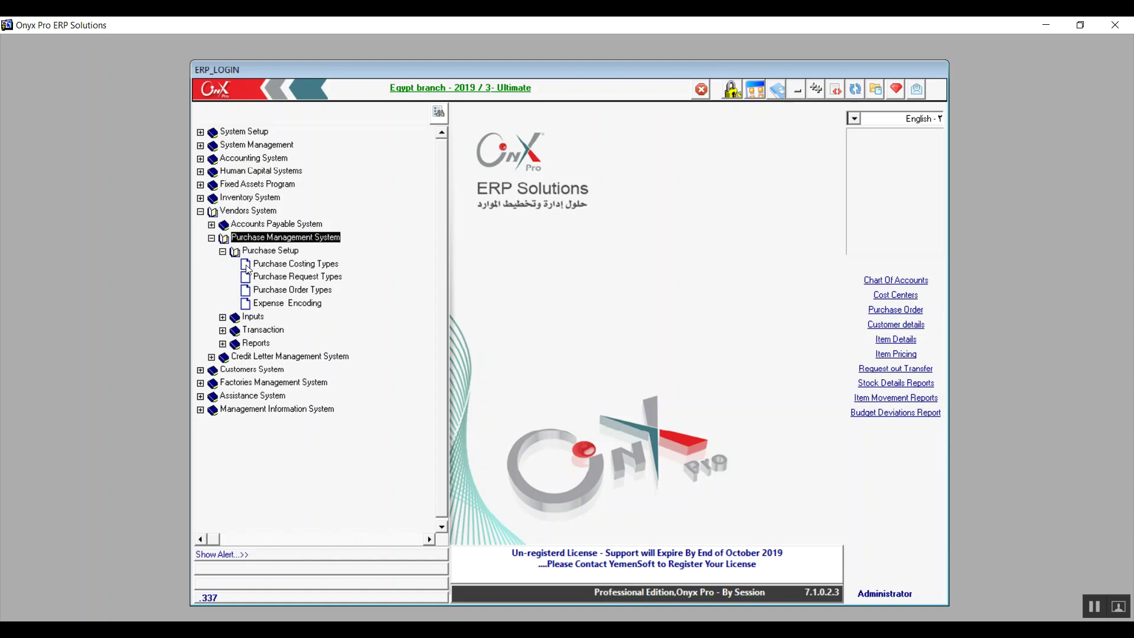
double_click(284, 265)
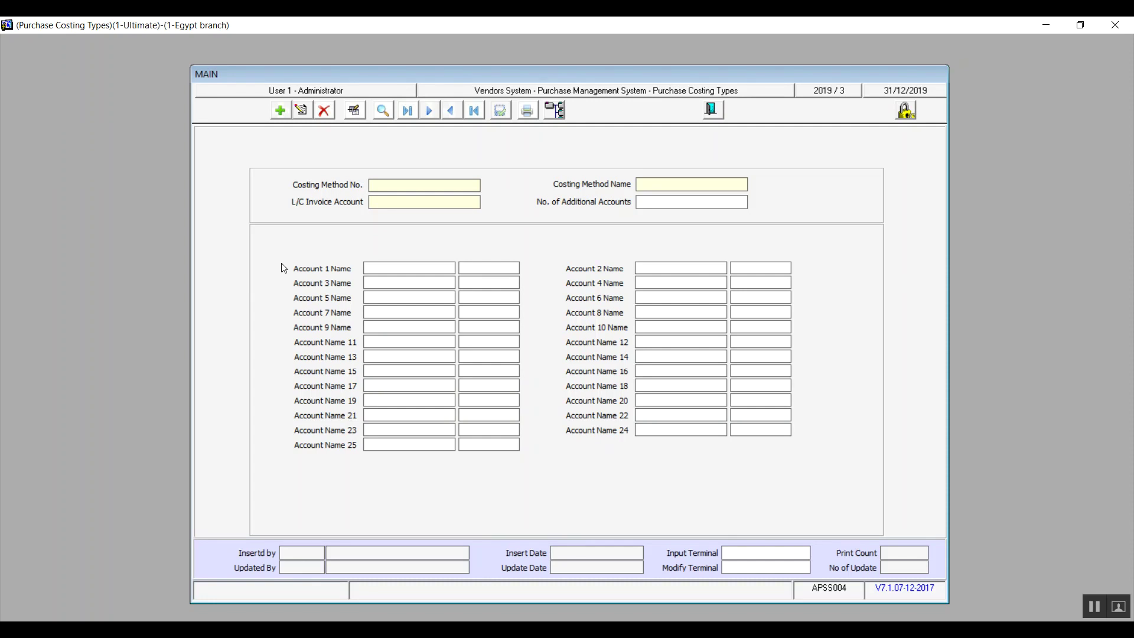
- Start a new costing method named F.O.B and browse the account list for its L/C invoice account
click(280, 110)
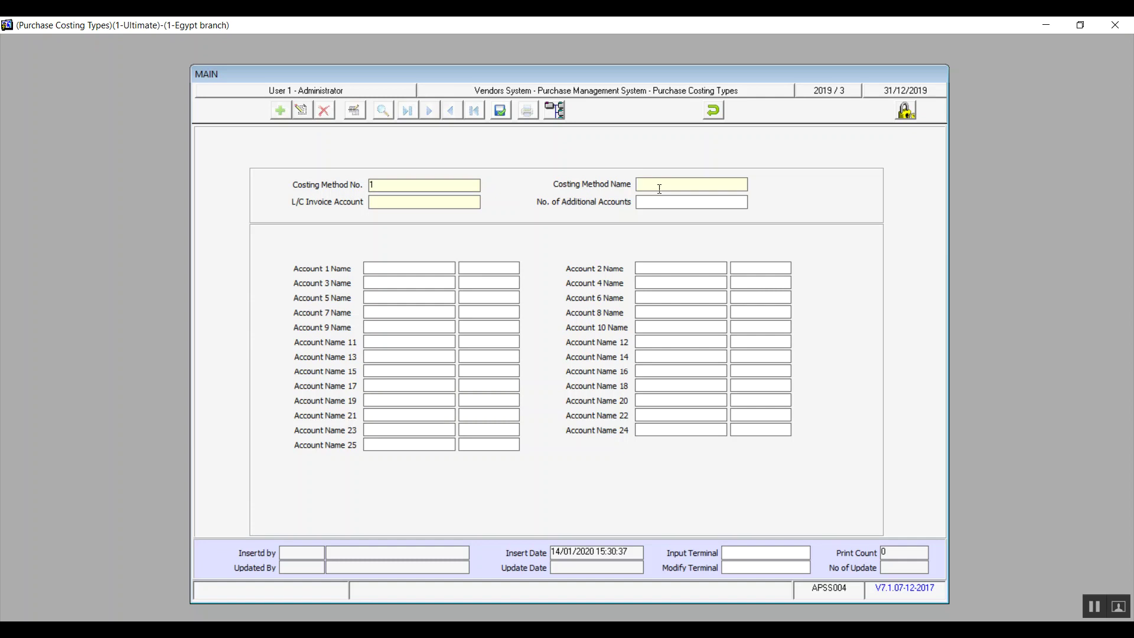
text(F.O.B)
double_click(401, 204)
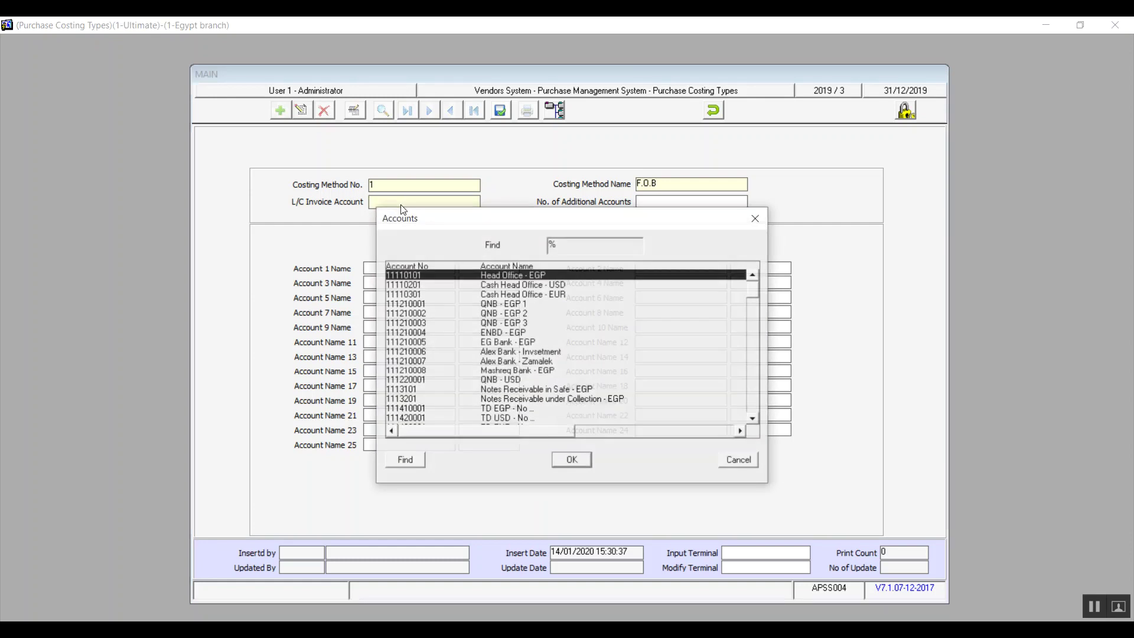
click(747, 459)
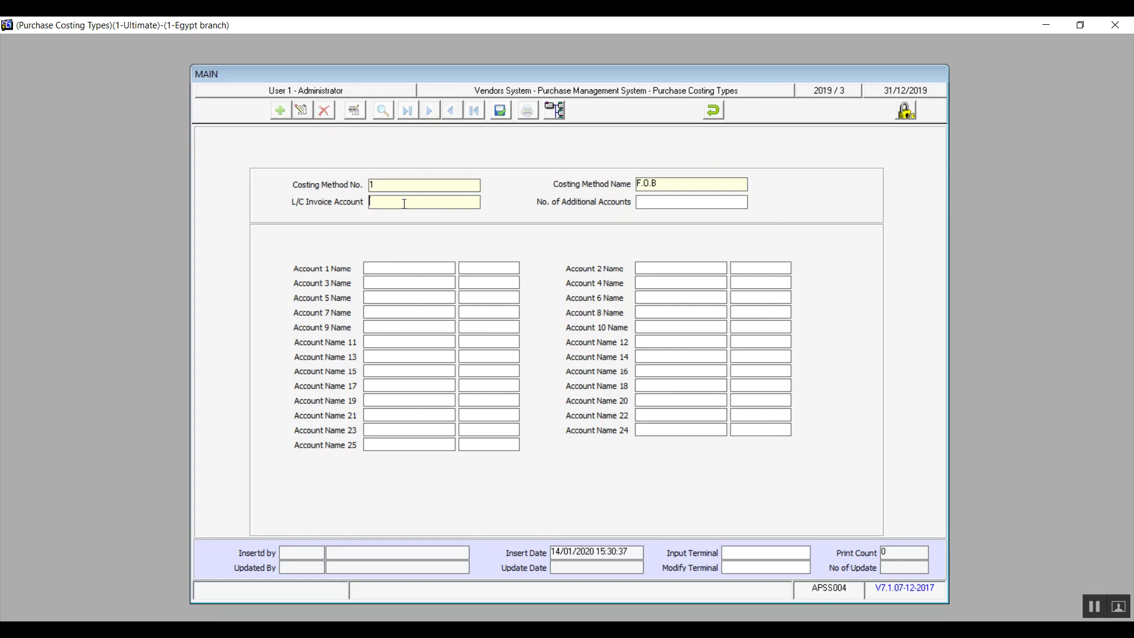
double_click(404, 204)
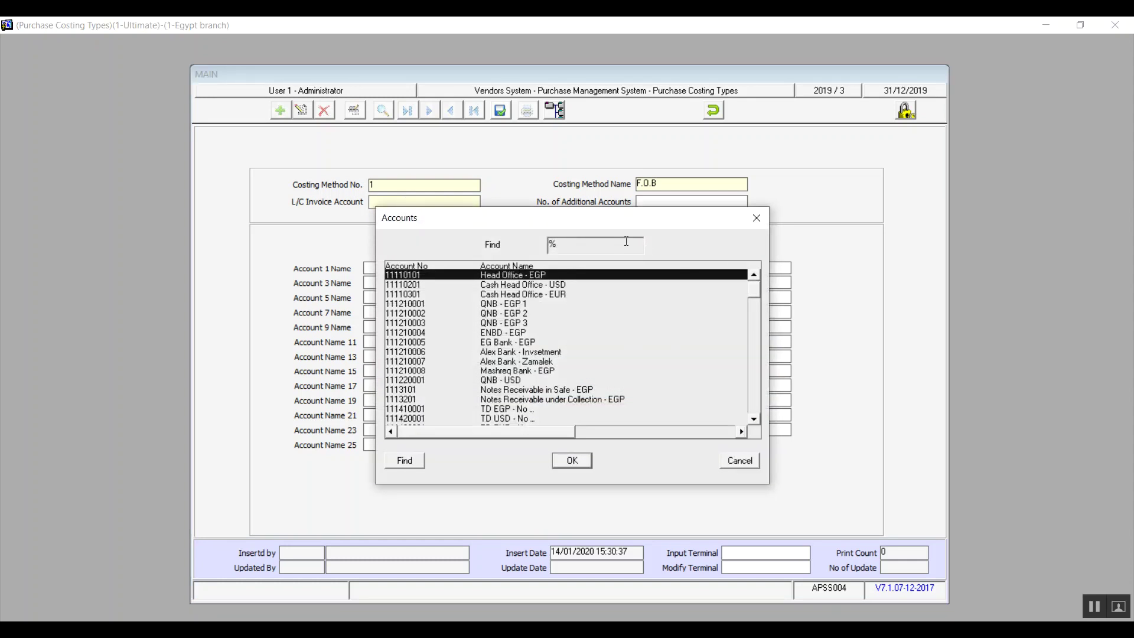
drag(759, 294, 762, 378)
click(752, 465)
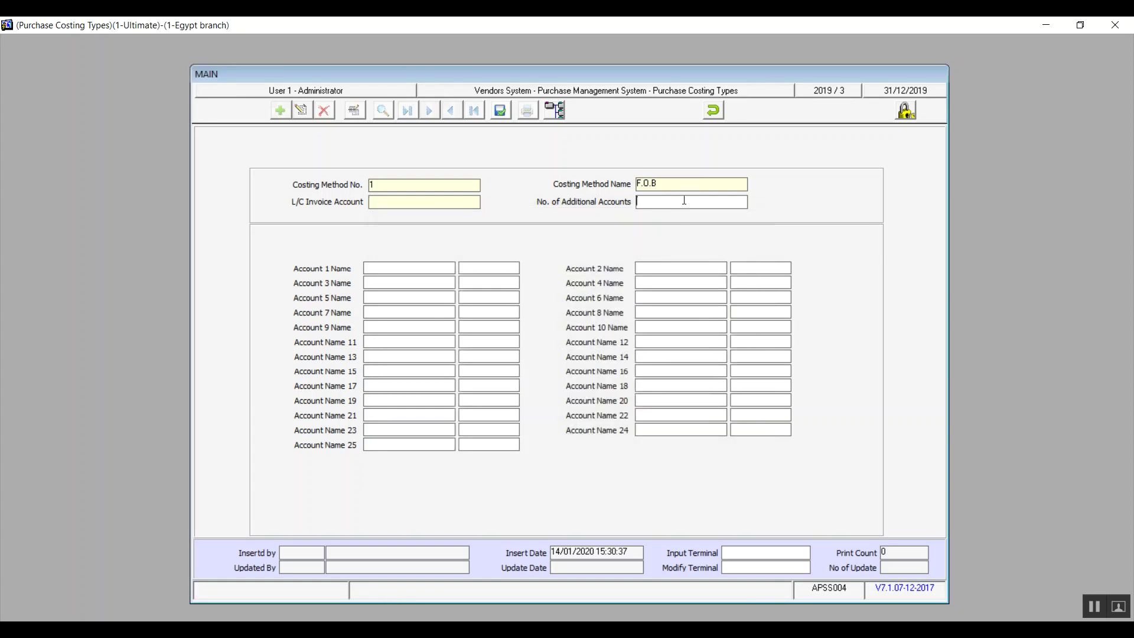
- Set the number of additional accounts to 3 and assign the Transportation expenses account as Account 1, searching for "tran"
click(684, 200)
text(3)
click(478, 270)
double_click(478, 270)
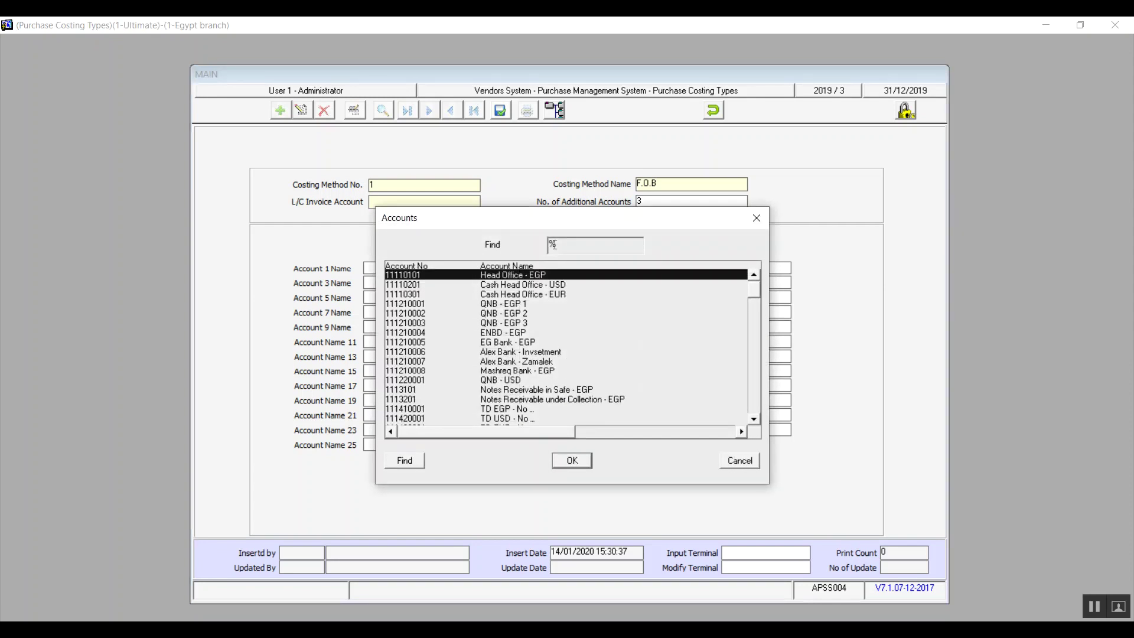
text(tran)
key(Return)
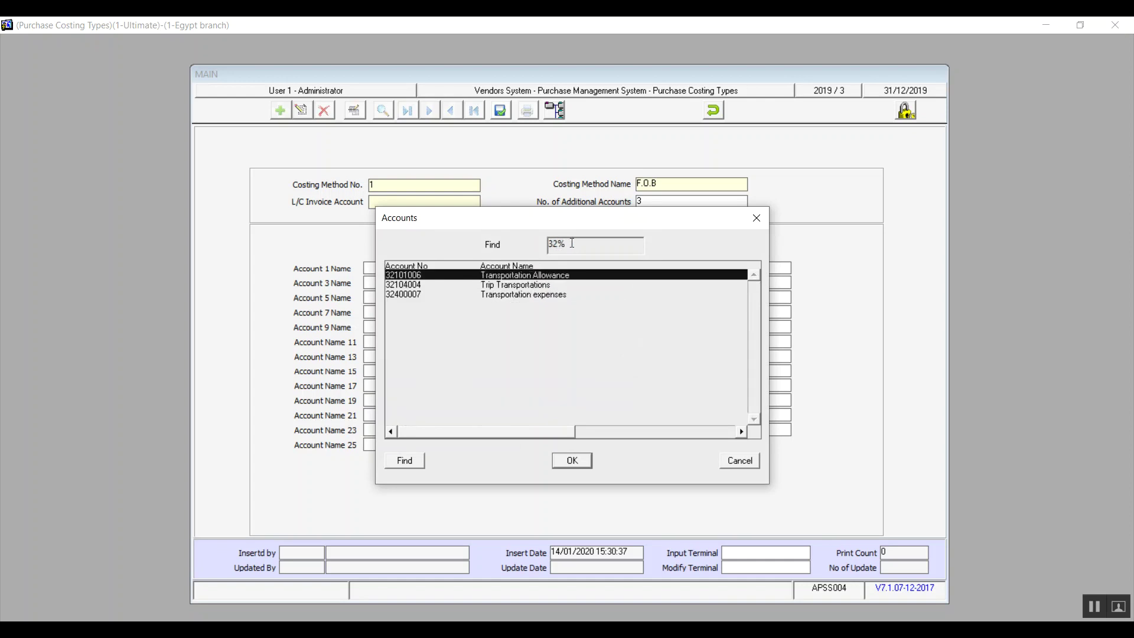
double_click(530, 296)
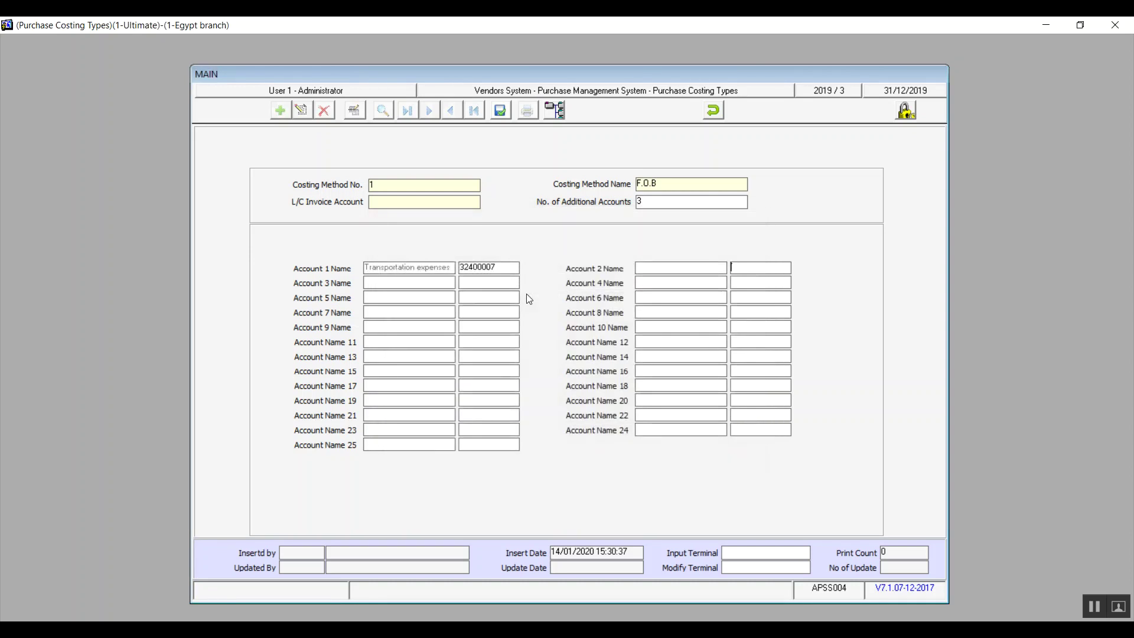
- Discard the unsaved F.O.B costing method and close the Purchase Costing Types form
click(716, 111)
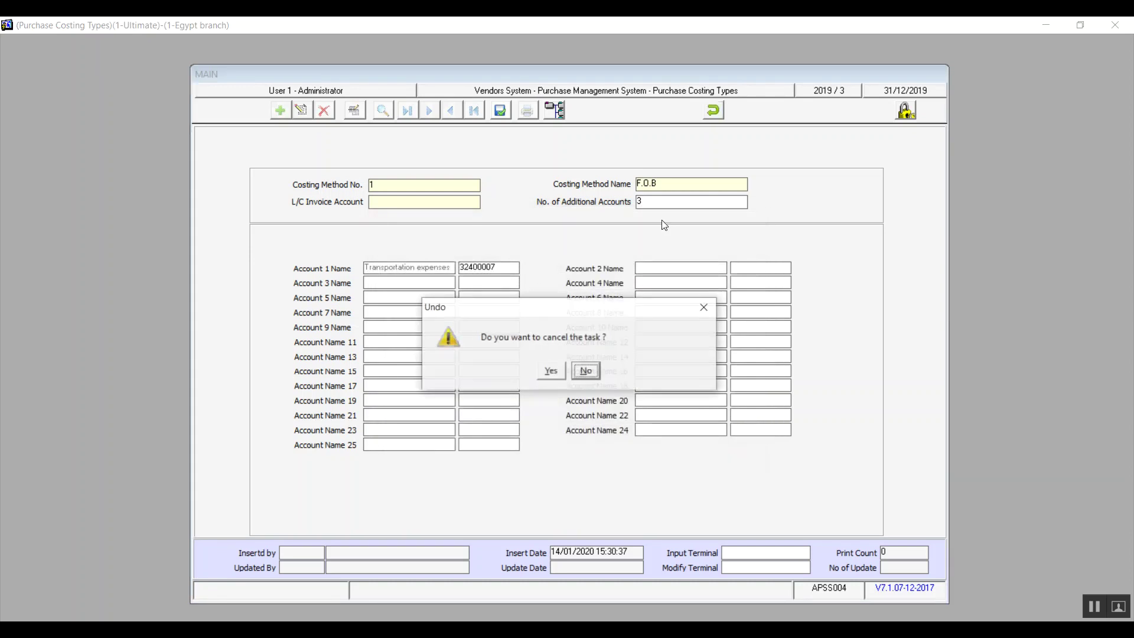
click(550, 371)
click(715, 111)
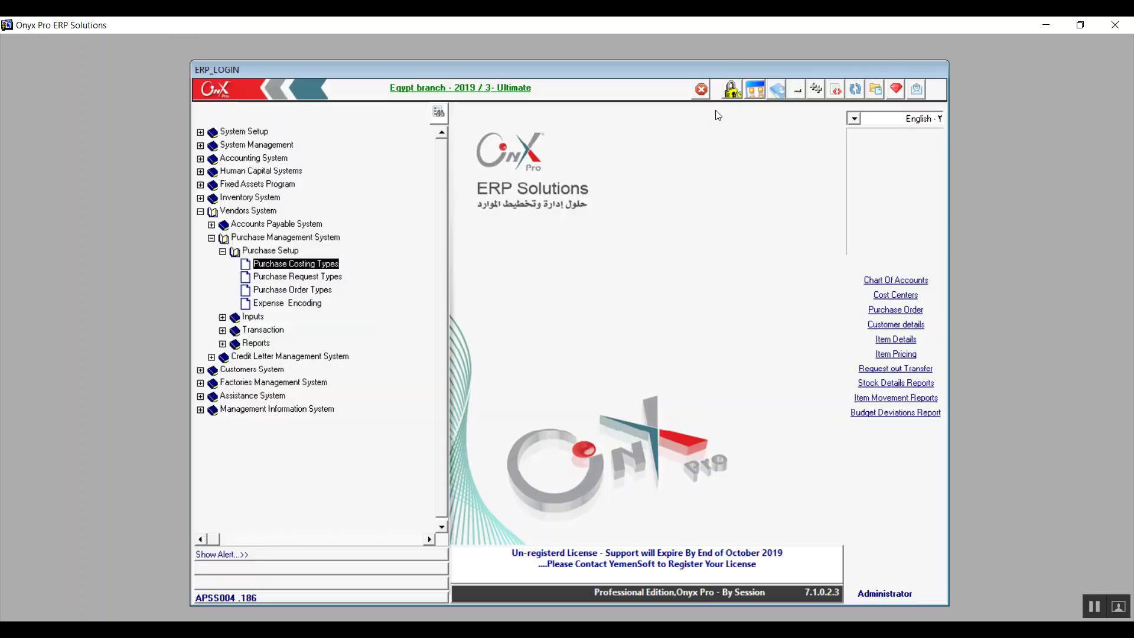
- Open Purchase Request Types, add a new type named "P.raw material" and save it
click(290, 280)
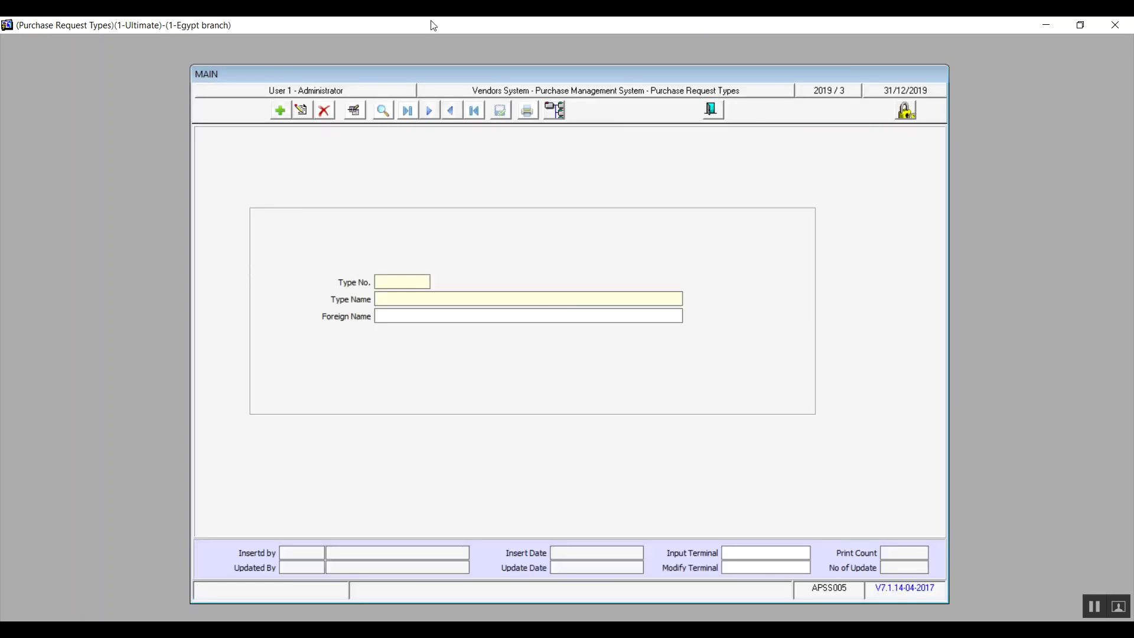
click(276, 112)
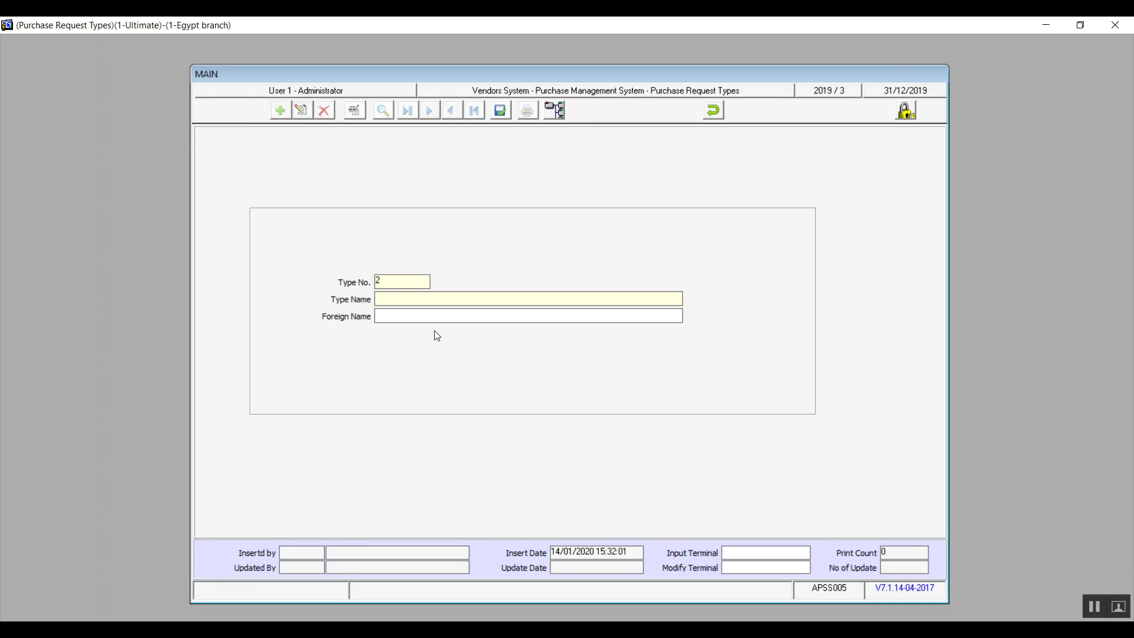
text(P.raw material)
key(shift+Left)
key(shift+Left)
key(shift+Left)
key(shift+Left)
key(shift+Left)
key(shift+Left)
key(shift+Left)
key(shift+Left)
key(shift+Left)
key(shift+Left)
key(shift+Left)
key(shift+Left)
key(shift+Left)
key(shift+Left)
key(Left)
key(Tab)
click(499, 111)
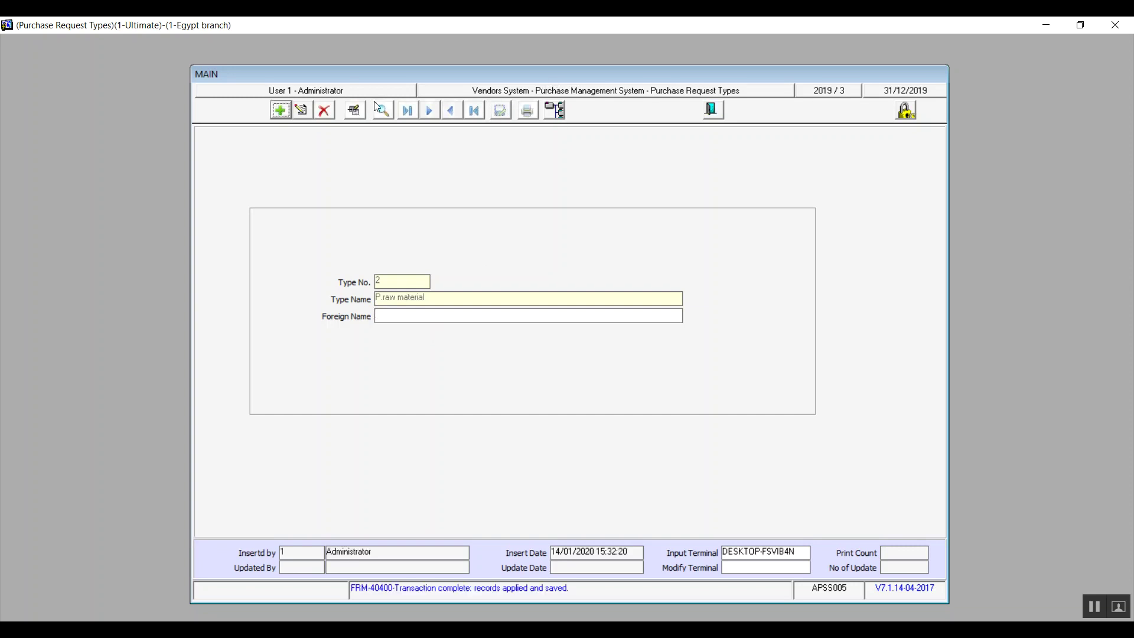
- Review the list of existing purchase request types, then close the form
click(382, 111)
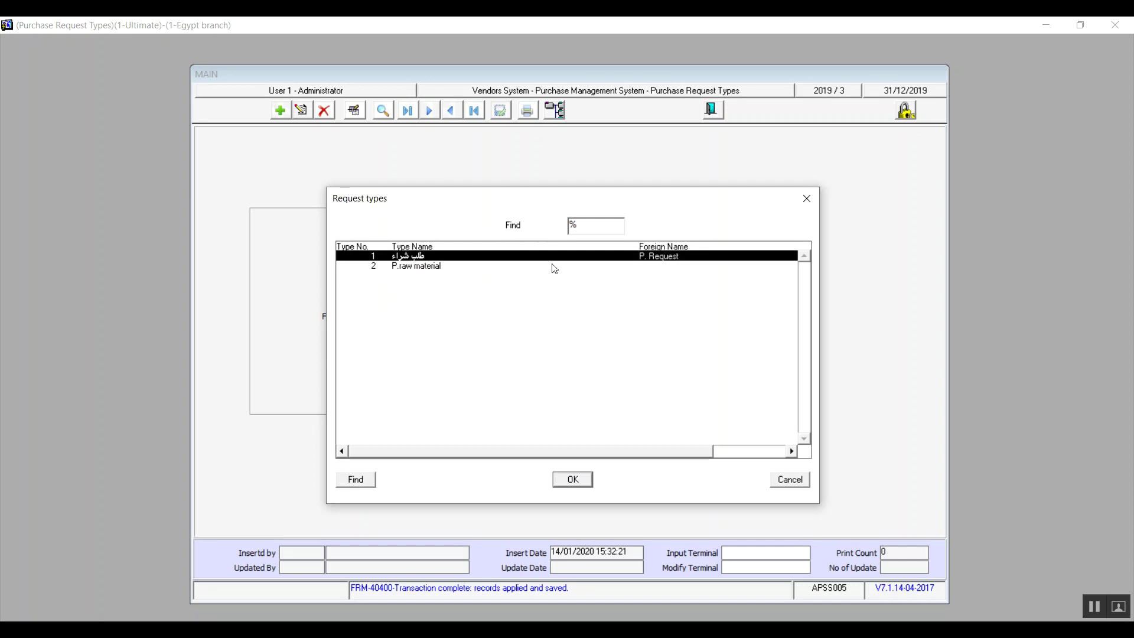
click(806, 198)
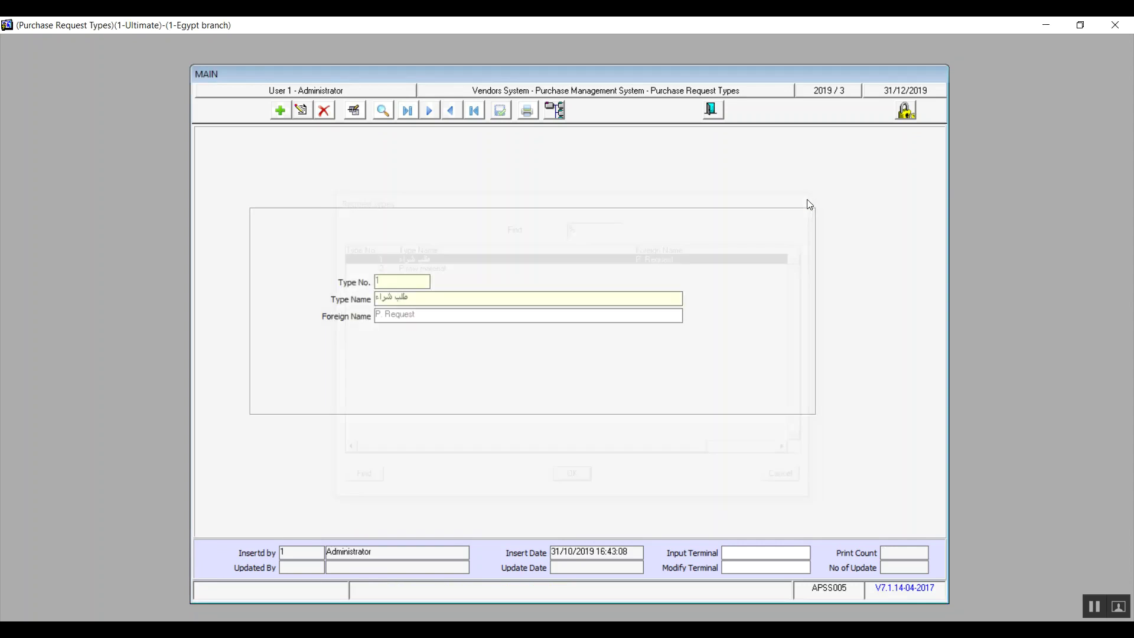
click(719, 109)
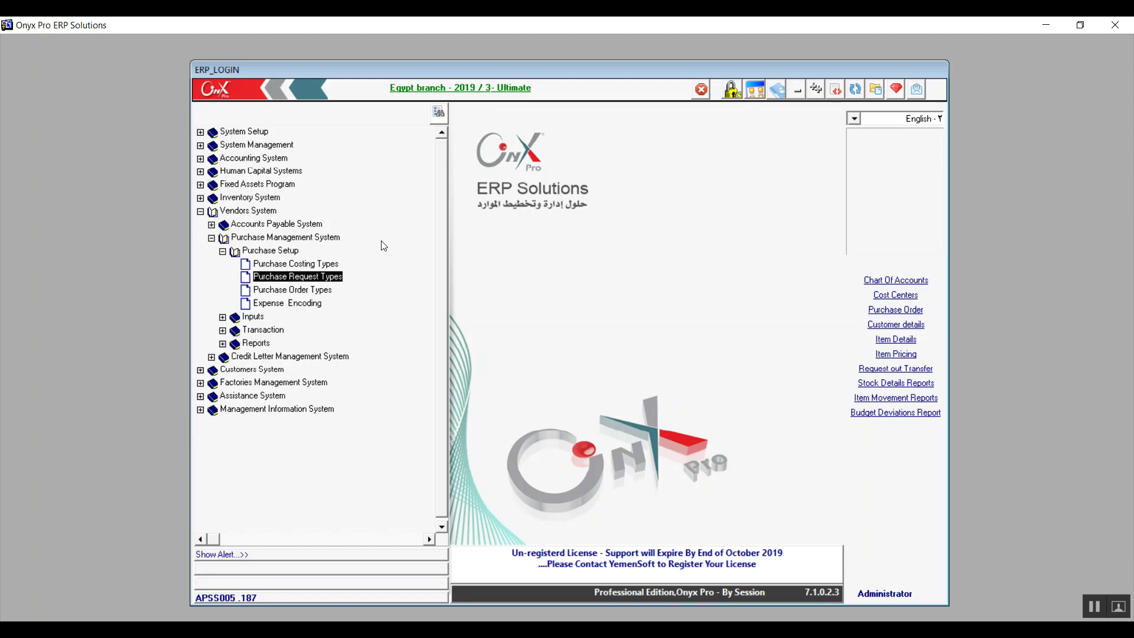
- Open Purchase Order Types and display the existing purchase order type record
double_click(302, 290)
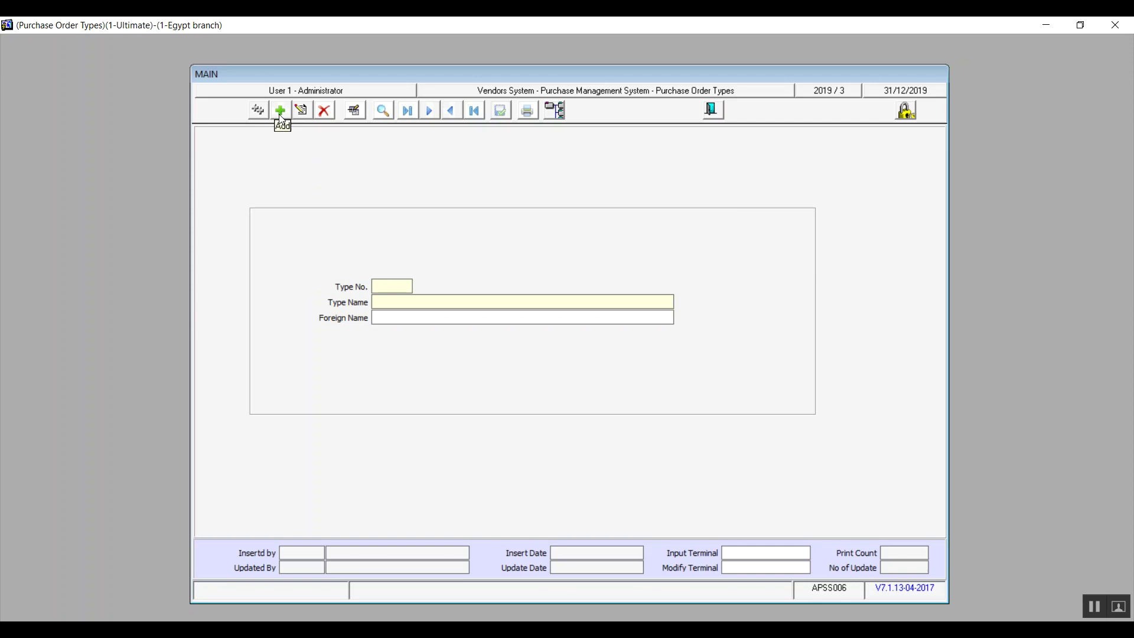
click(382, 111)
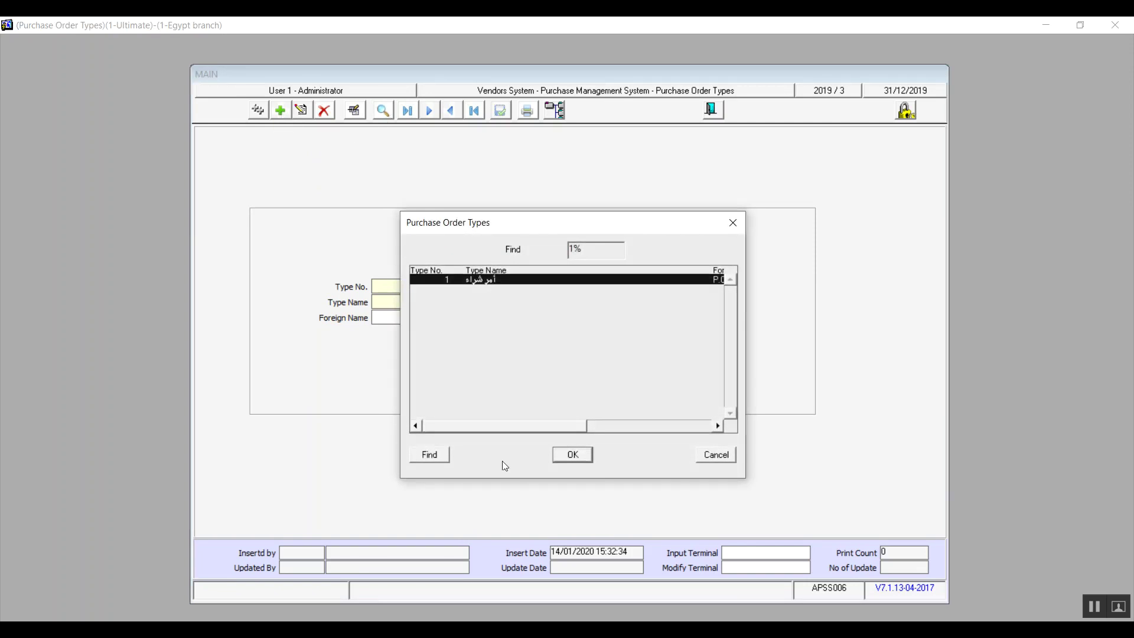
click(573, 456)
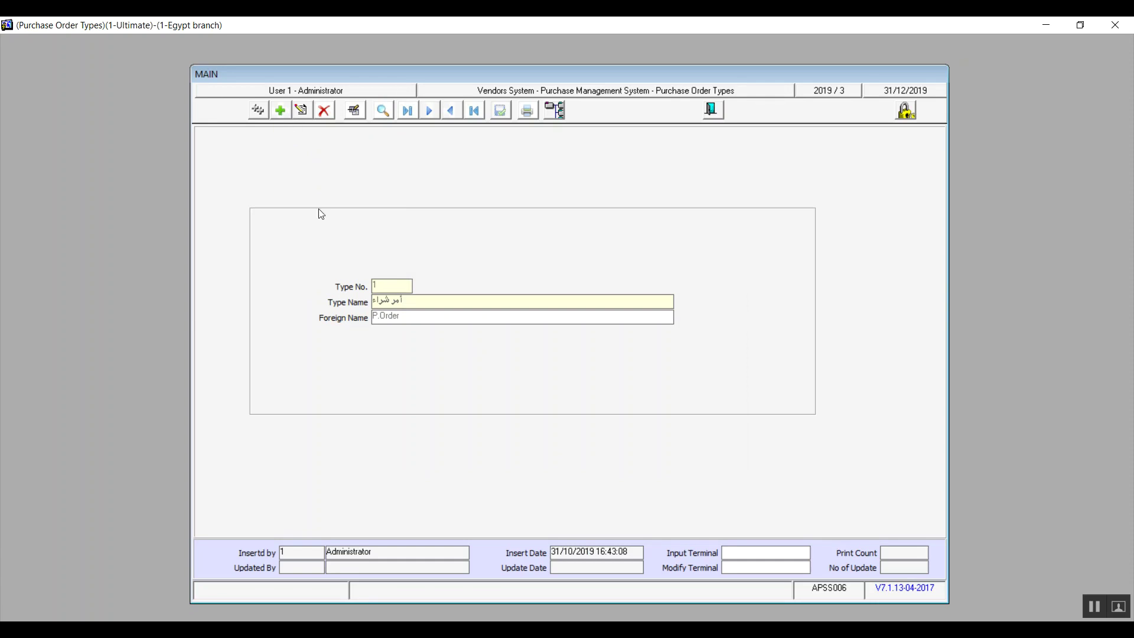
- Add a purchase order type named "P.O raw material", save it and close the form
click(279, 112)
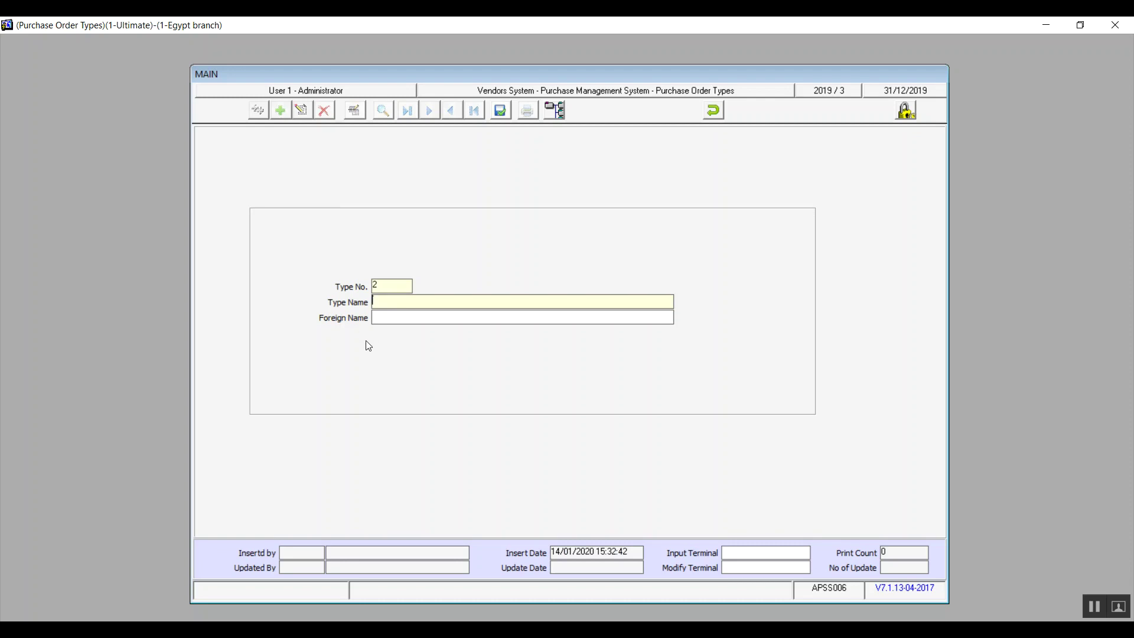
text(P.O )
text( raw material)
click(500, 111)
click(712, 110)
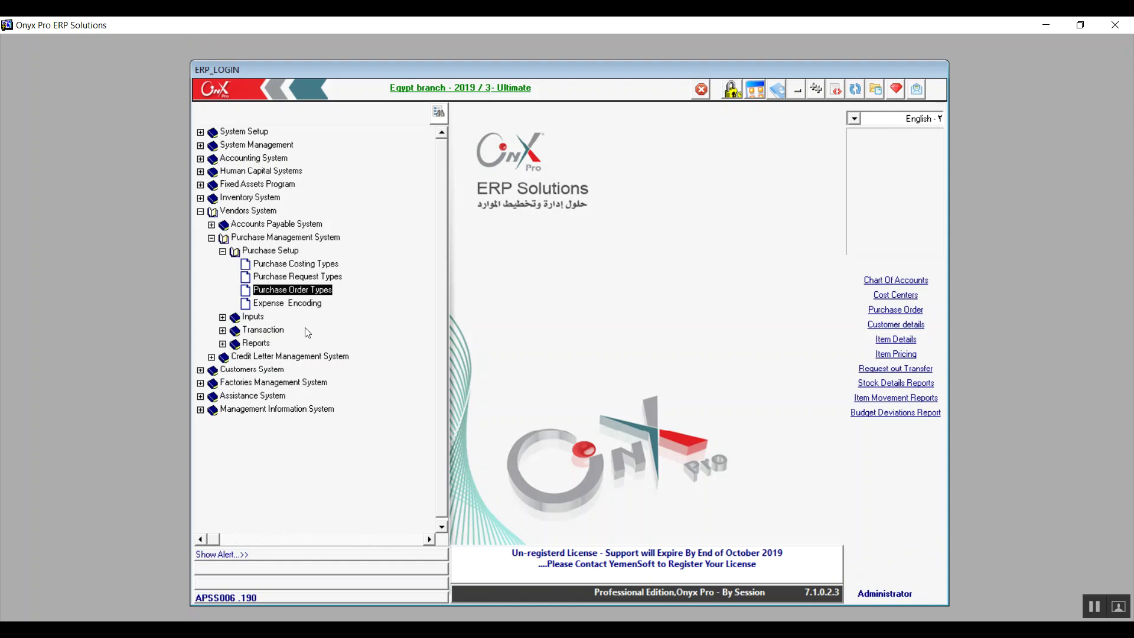
- Open Expense Encoding and start a new expense with the local name "trans"
click(304, 303)
double_click(304, 304)
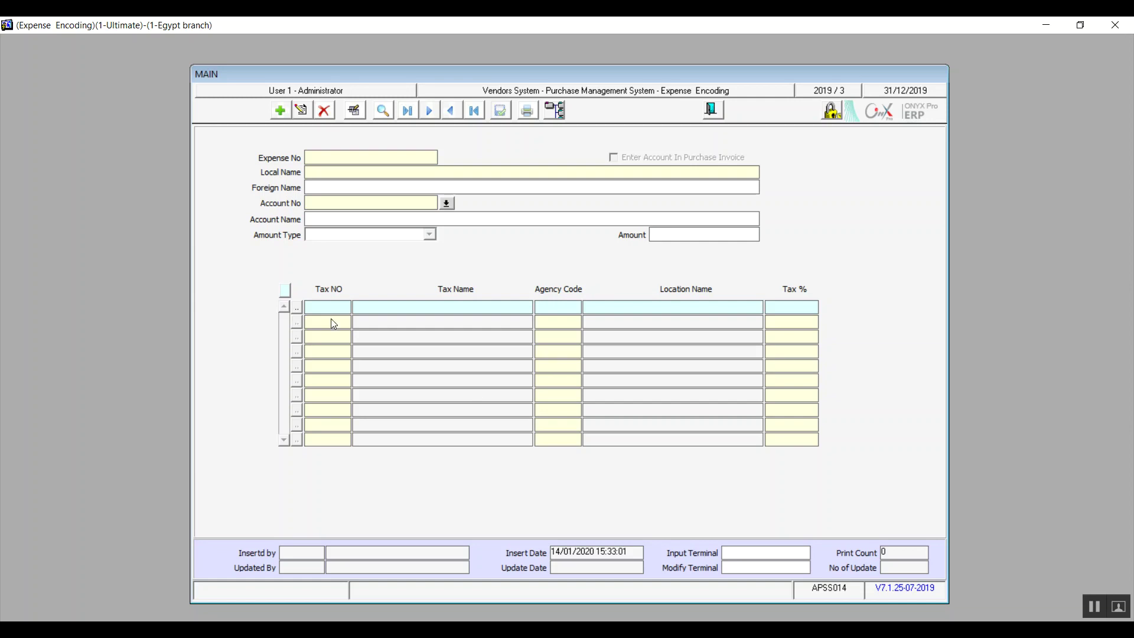
click(281, 111)
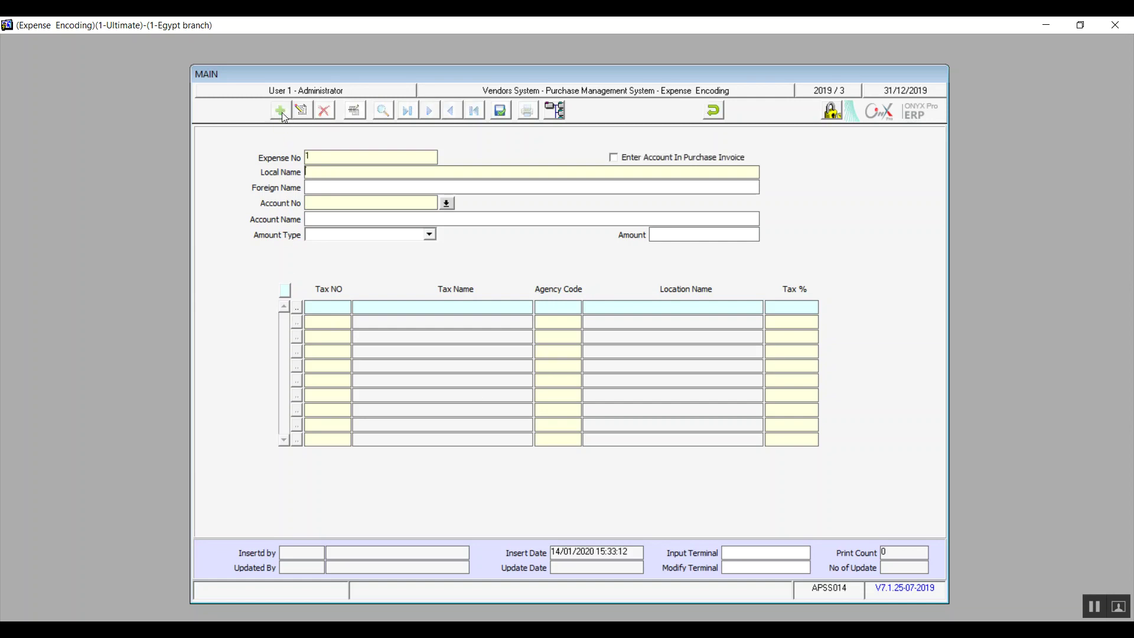
text(trans)
- Assign the Transportation expenses account to the new expense, searching for "tran", and check the Amount Type options
double_click(383, 202)
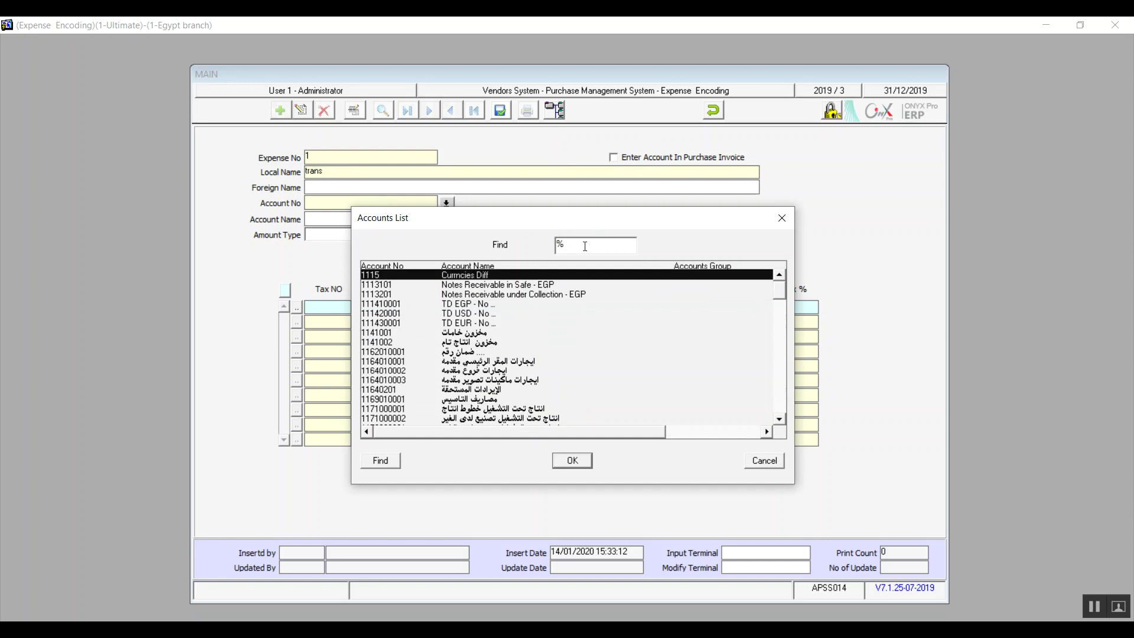
text(tran)
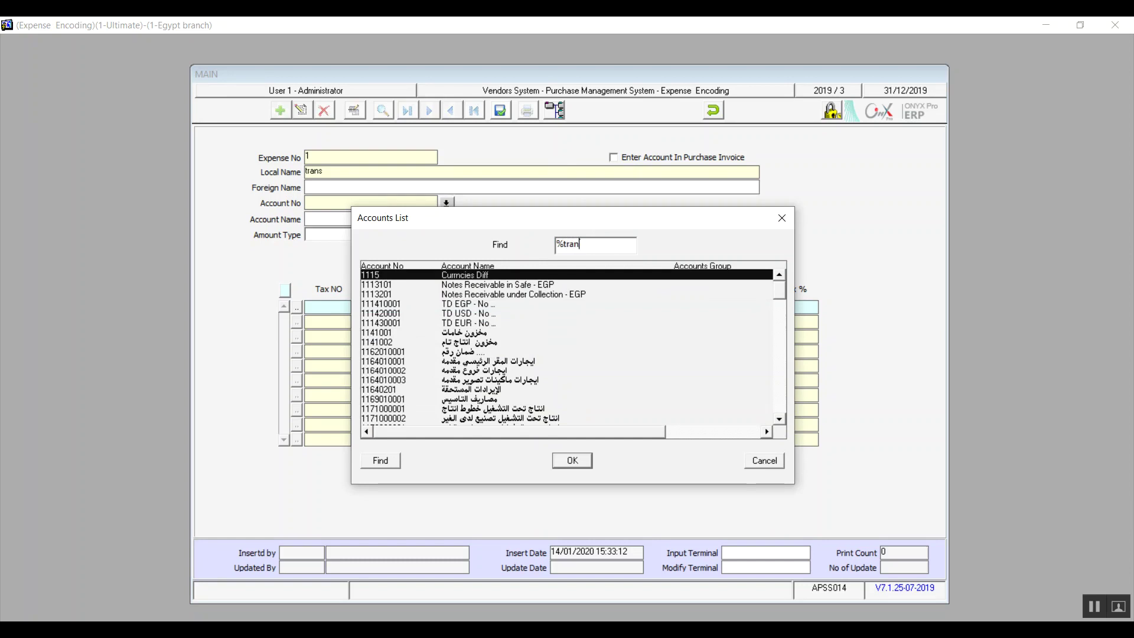
key(ctrl+a)
text(32%)
key(Return)
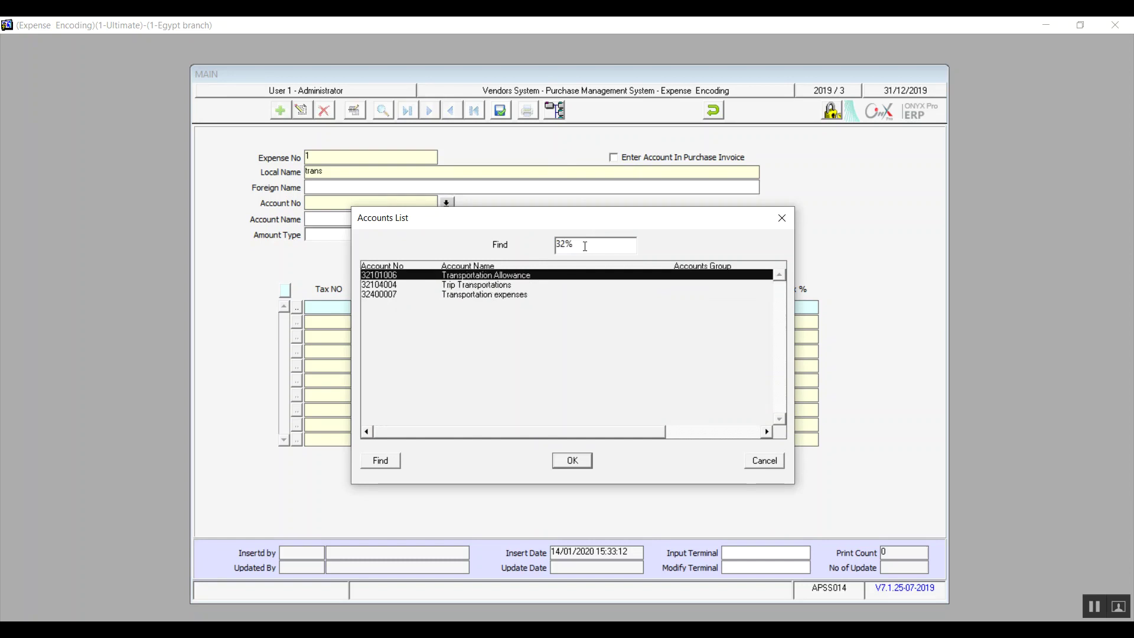
double_click(466, 296)
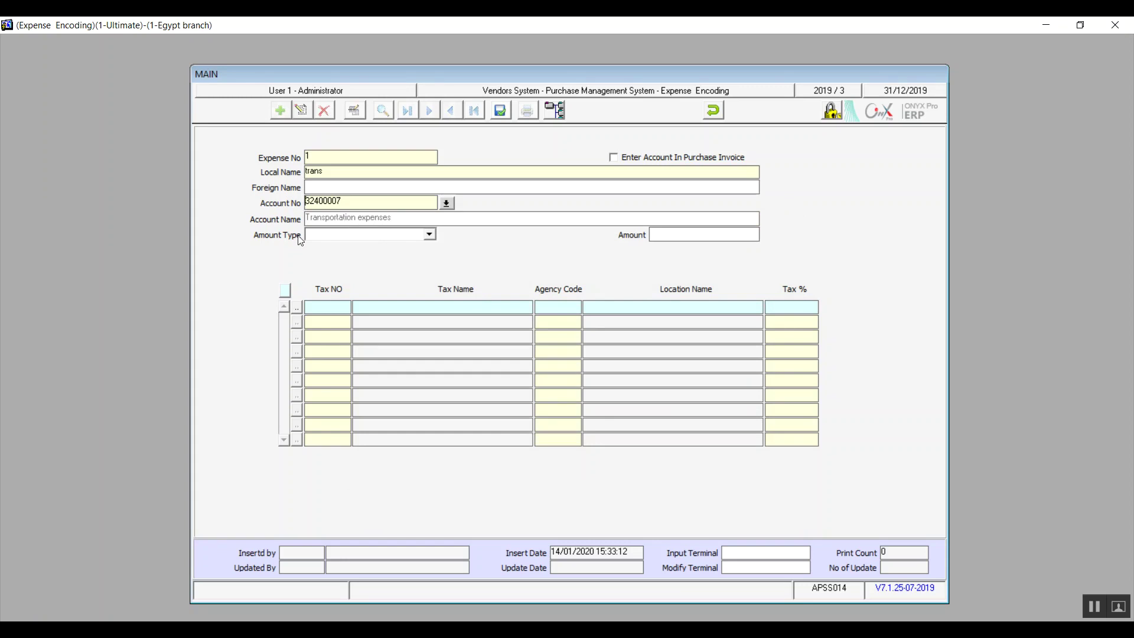
click(429, 234)
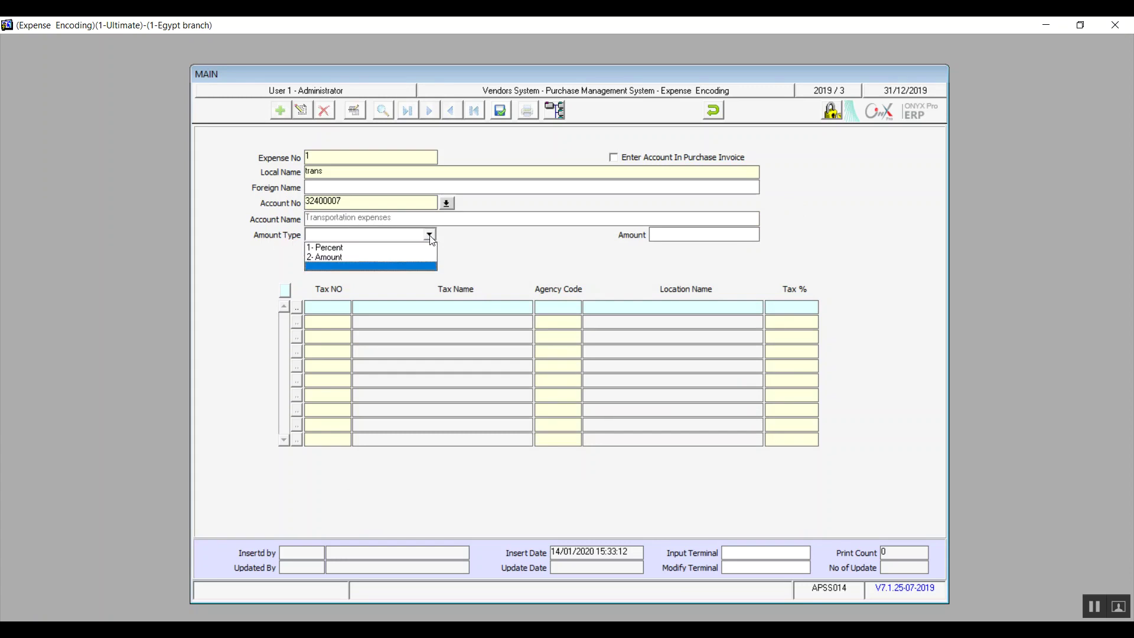
click(385, 258)
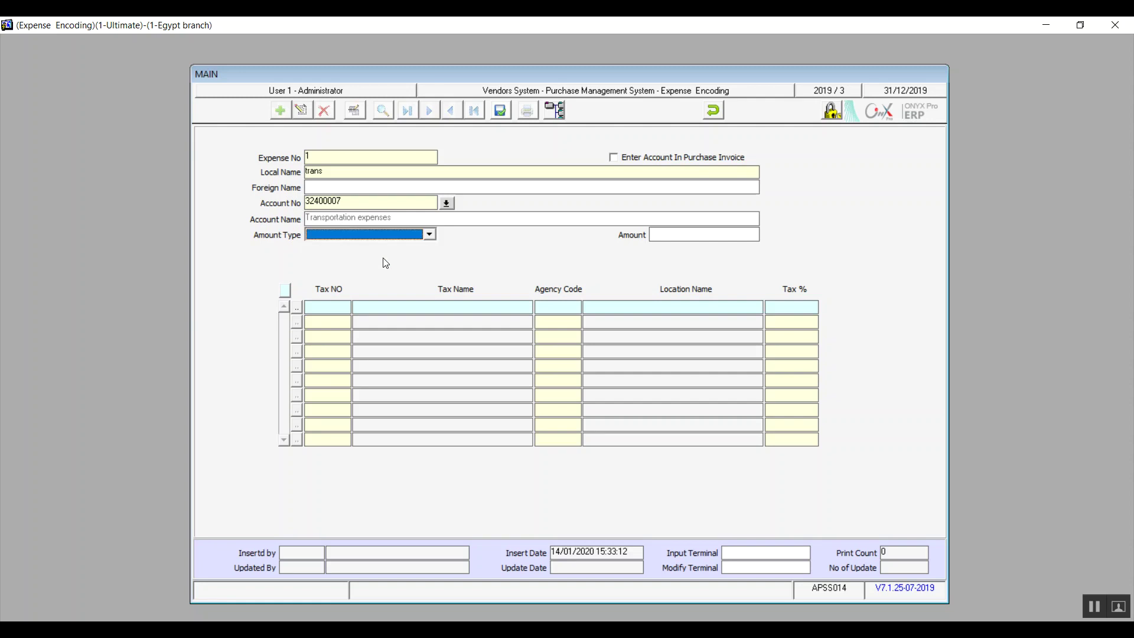
- Set the expense's Amount Type to 2- Amount with an amount of 100 and try the Enter Account In Purchase Invoice option
key(Tab)
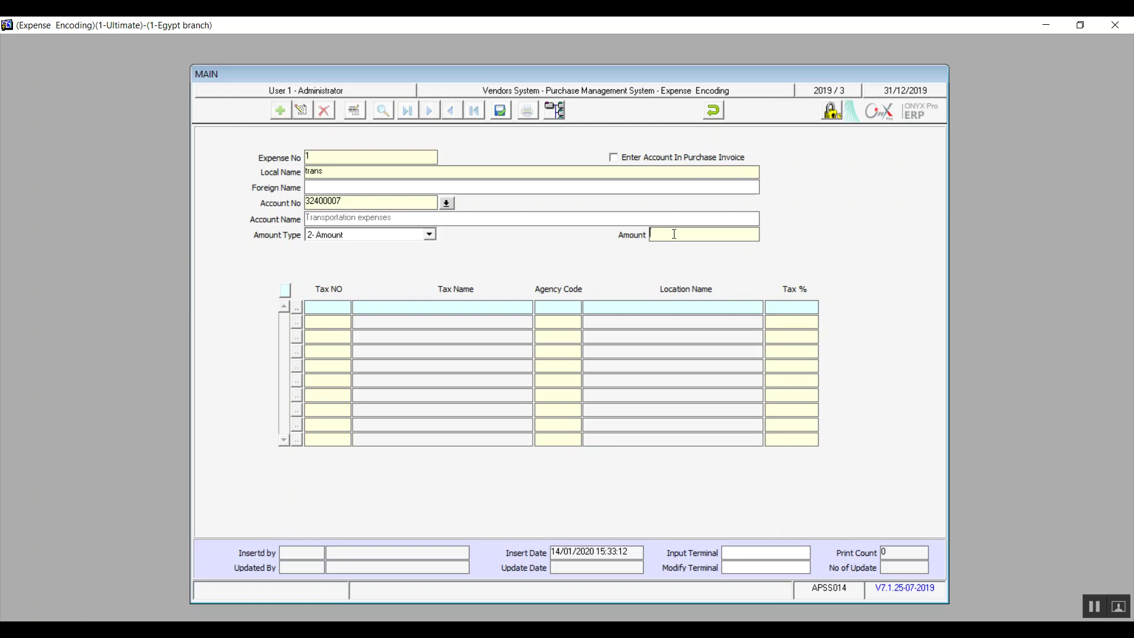
text(100)
click(616, 158)
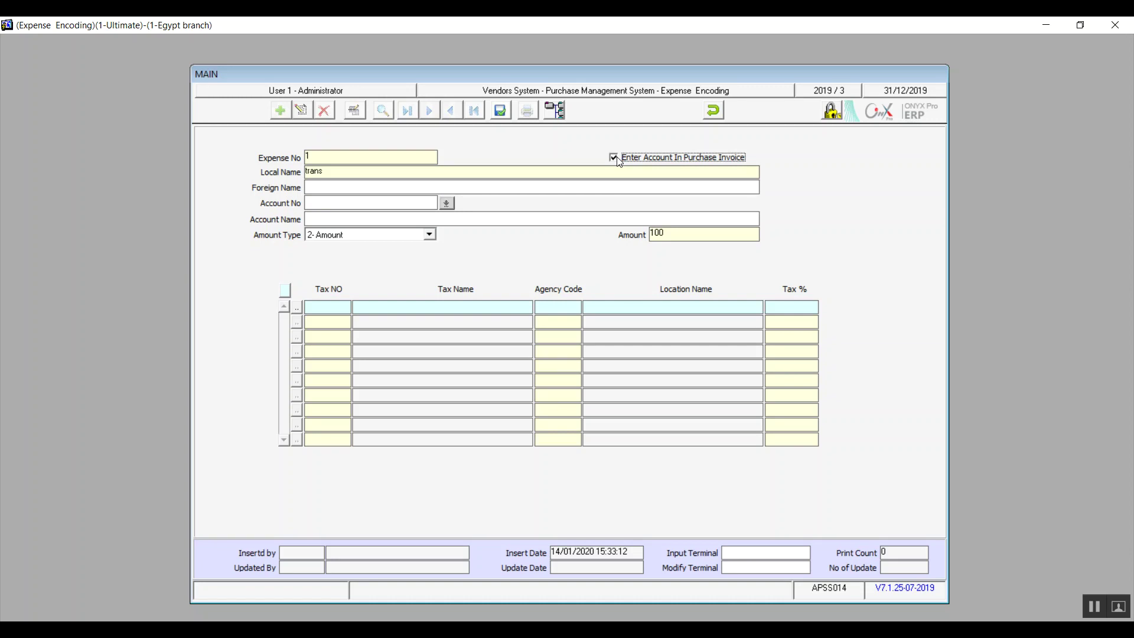
click(616, 158)
click(622, 160)
- Discard the new expense and close the Expense Encoding form
click(712, 114)
click(545, 377)
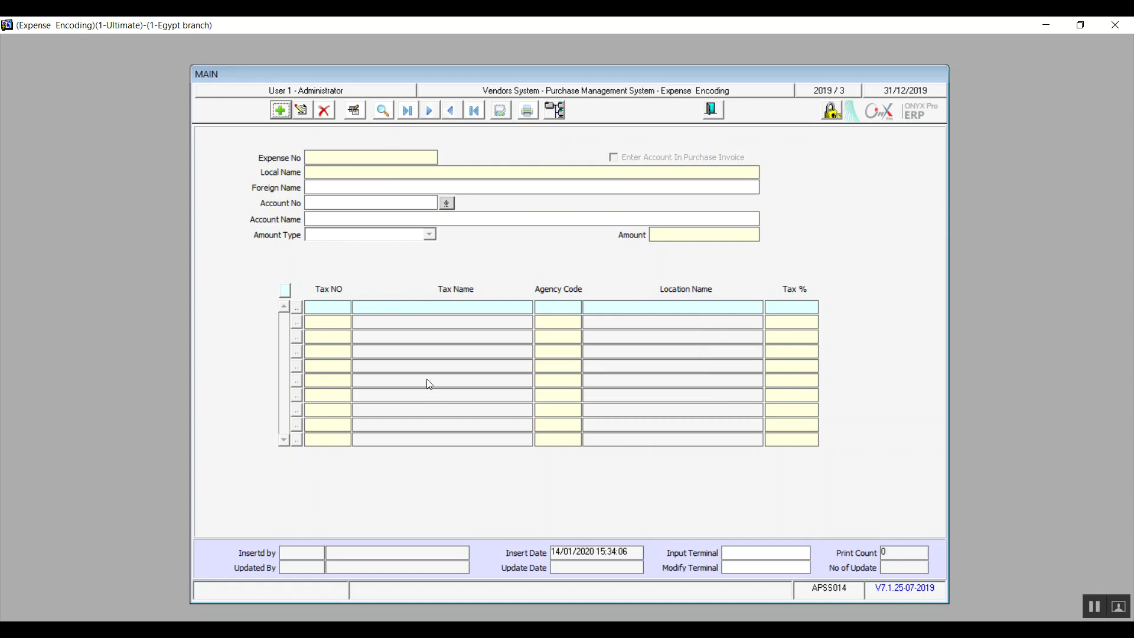
click(711, 113)
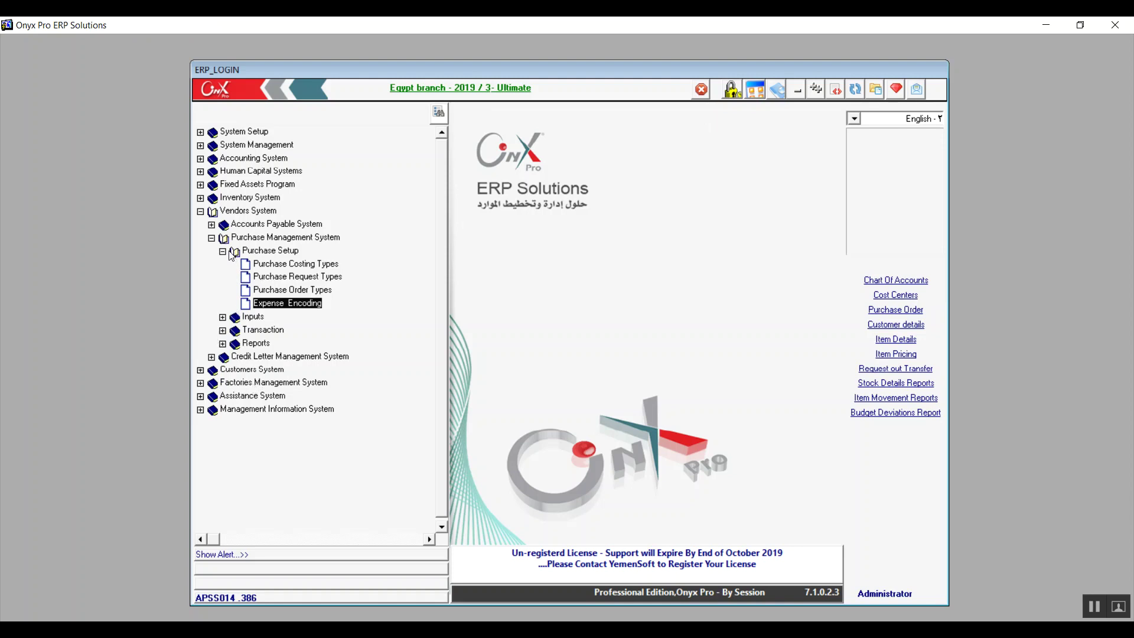
- Open Vendor Item Details from the Purchase Management inputs and start a new record
double_click(283, 255)
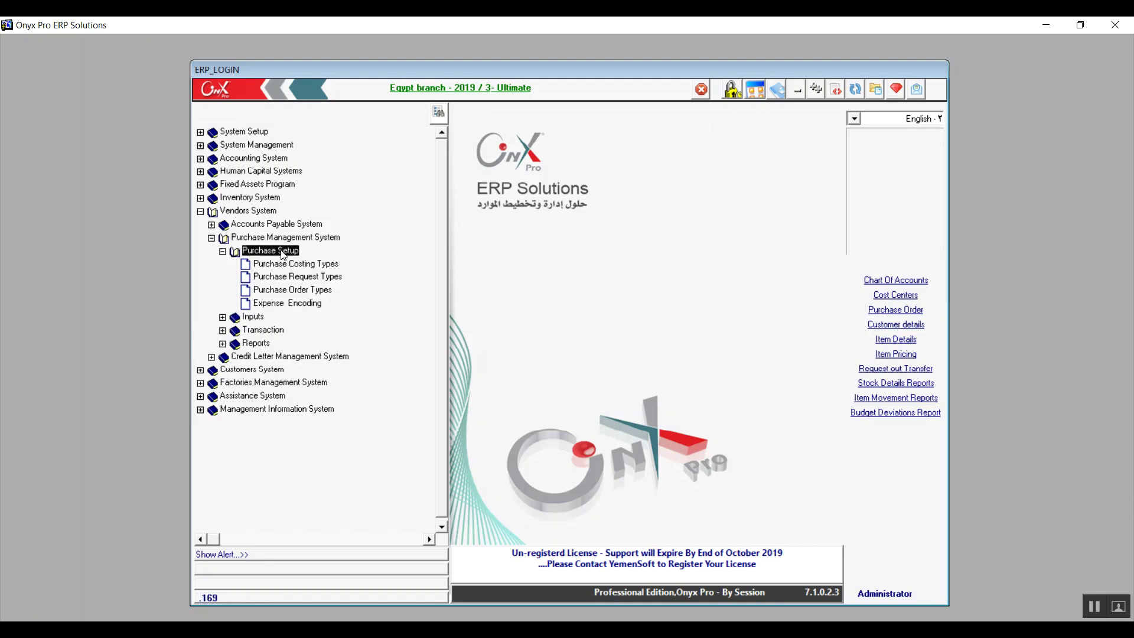
click(247, 264)
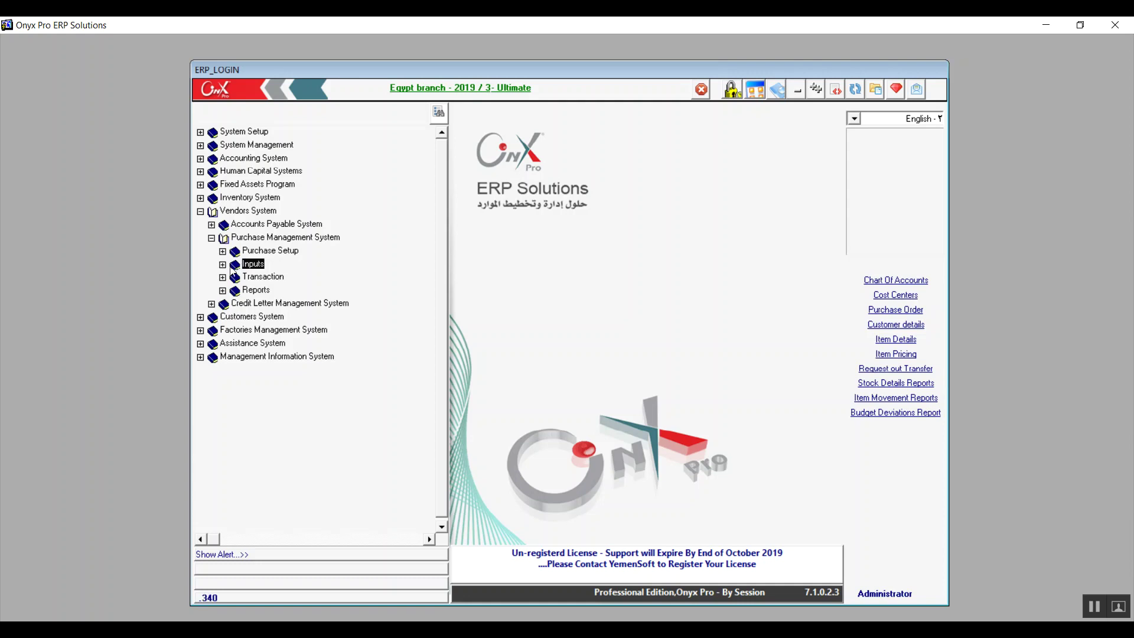
double_click(247, 264)
click(267, 277)
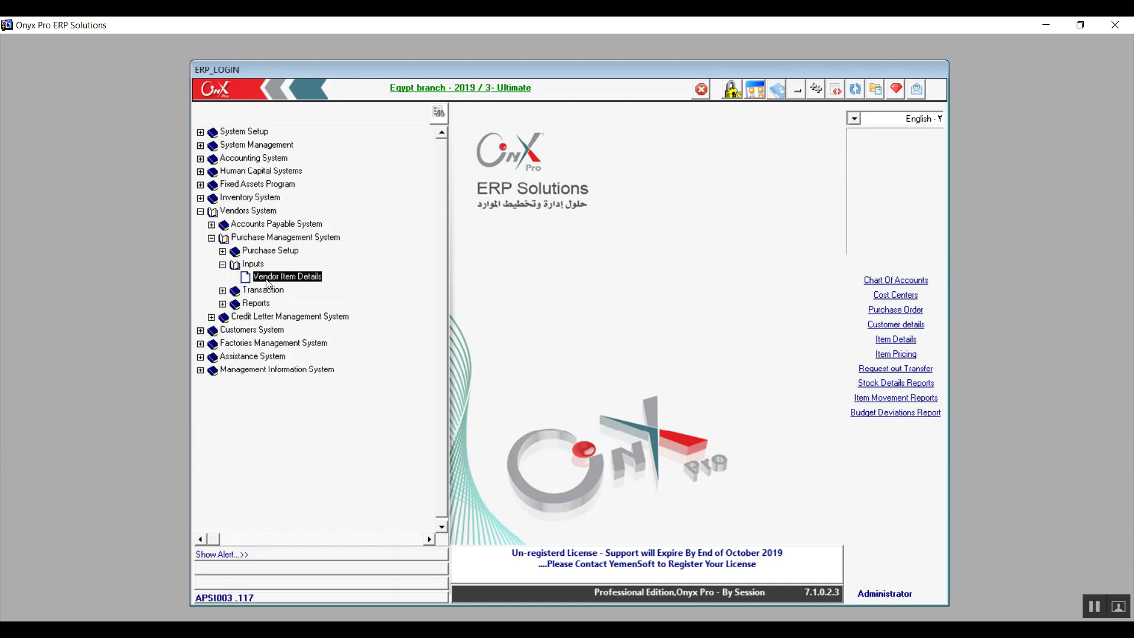
double_click(267, 278)
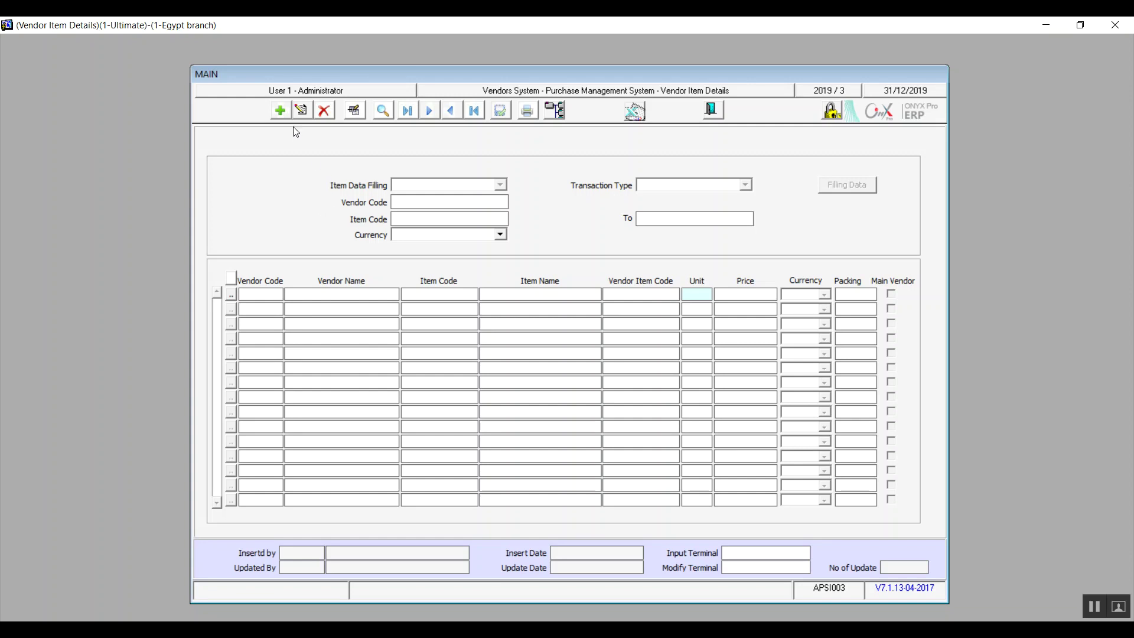
click(280, 110)
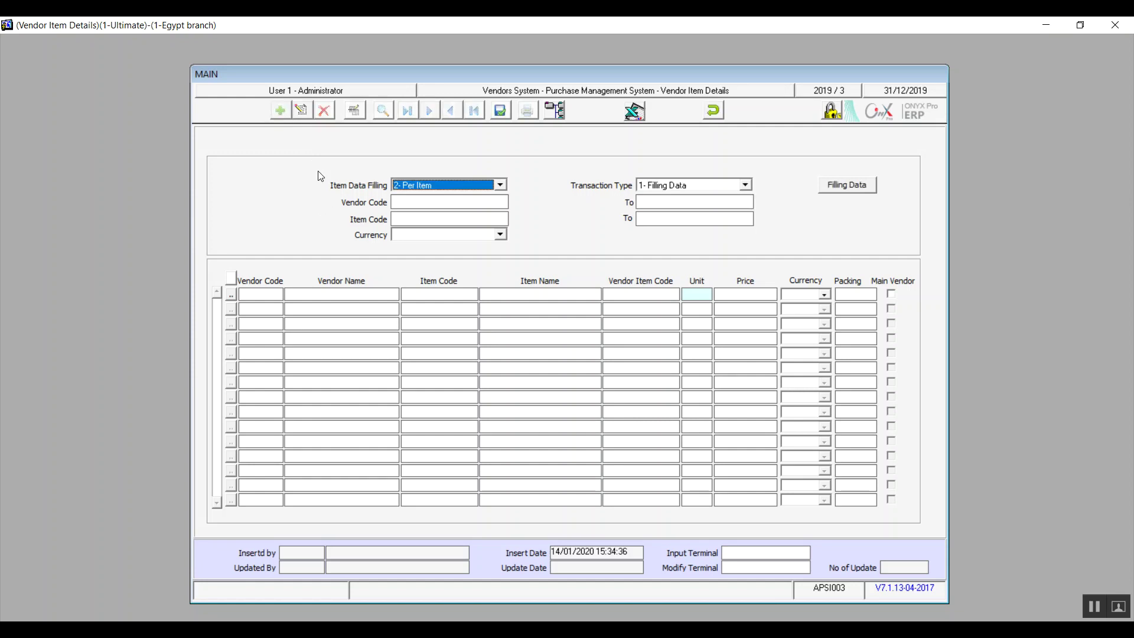
- Set Item Data Filling to 1- By Vendor for vendor codes 1 to 2 and item code 1, leaving the currency blank
click(500, 185)
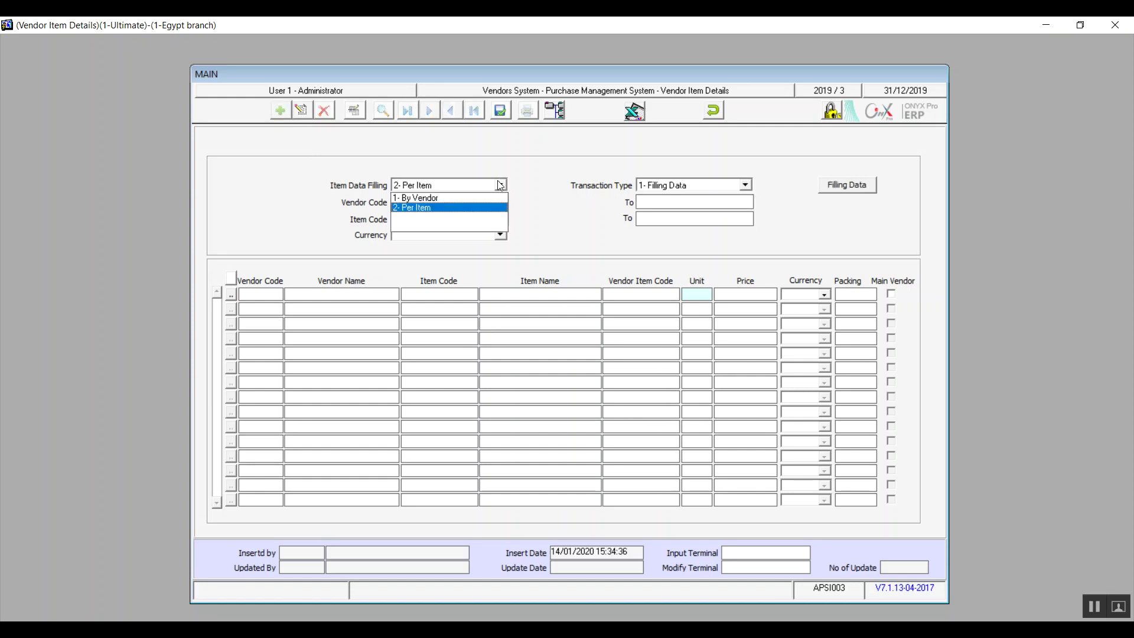
click(437, 198)
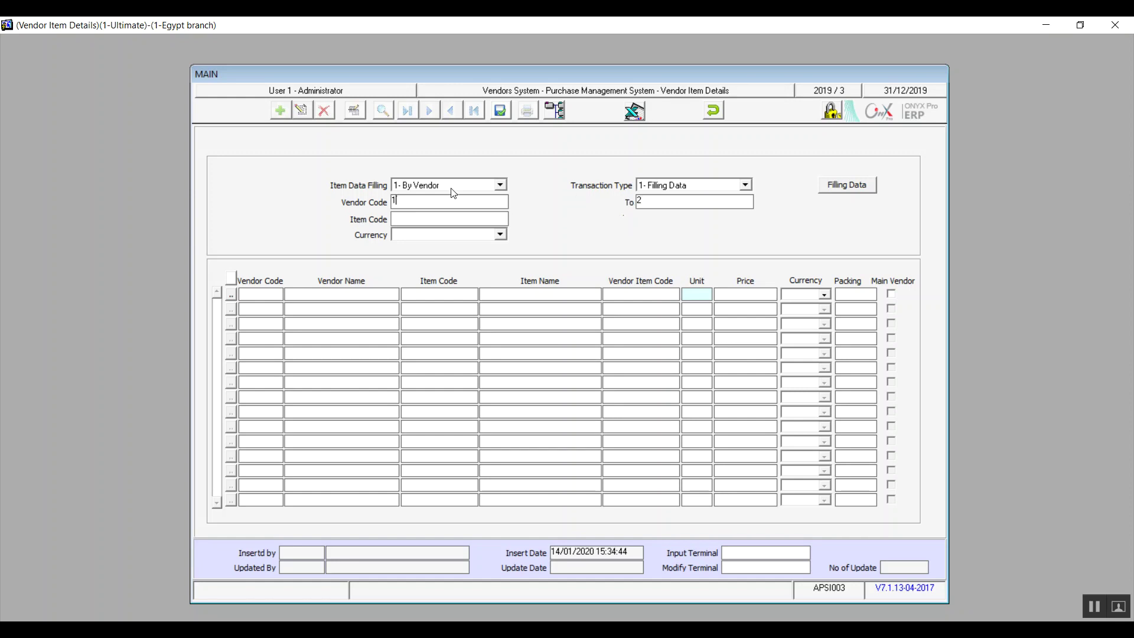
click(444, 218)
text(1)
click(500, 234)
click(501, 235)
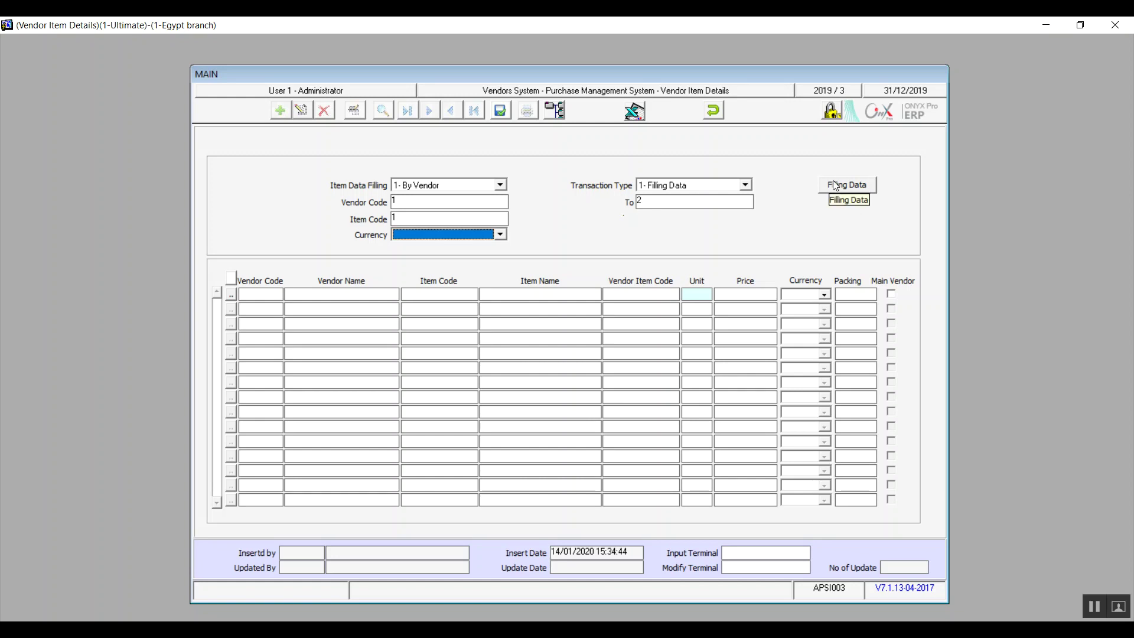
click(470, 220)
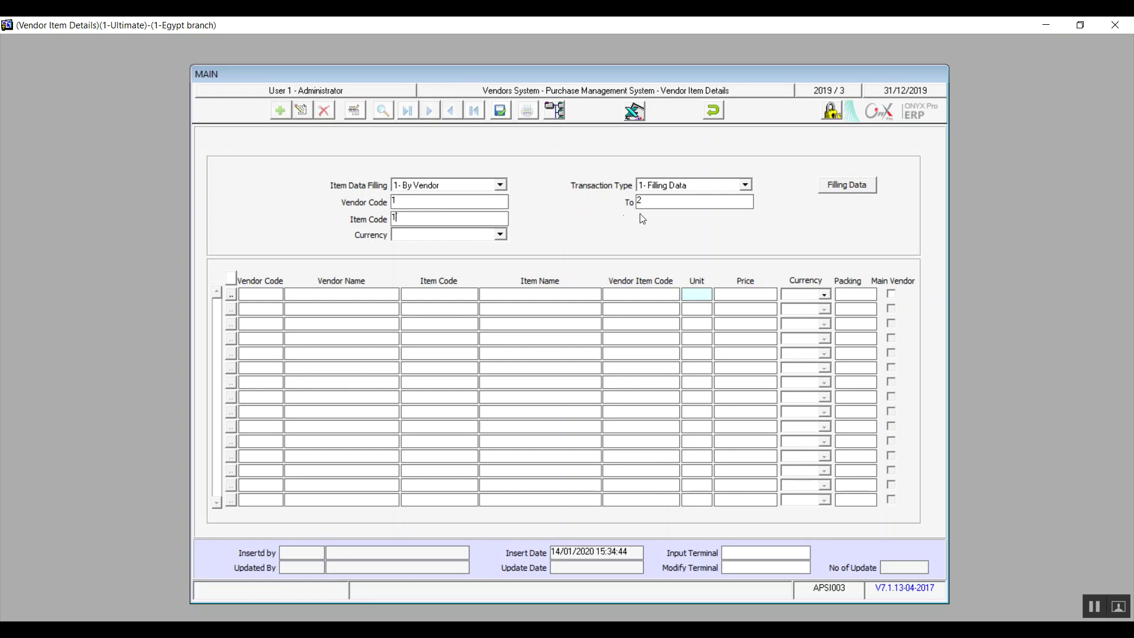
- Compare the By Vendor and Per Item options of Item Data Filling, ending on 1- By Vendor
click(500, 185)
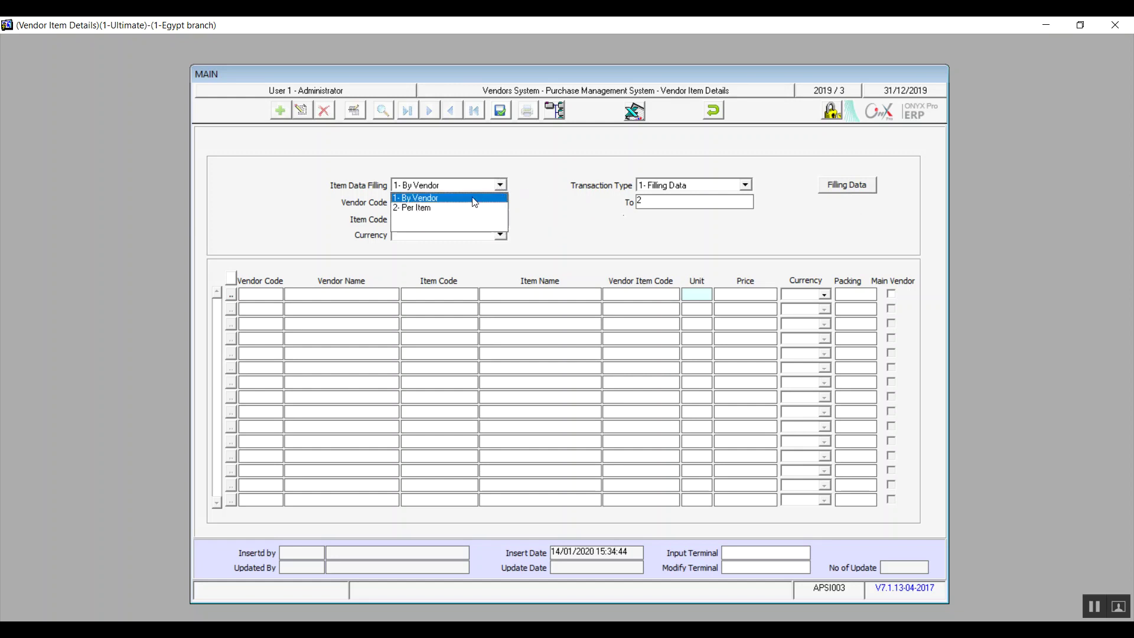
click(459, 207)
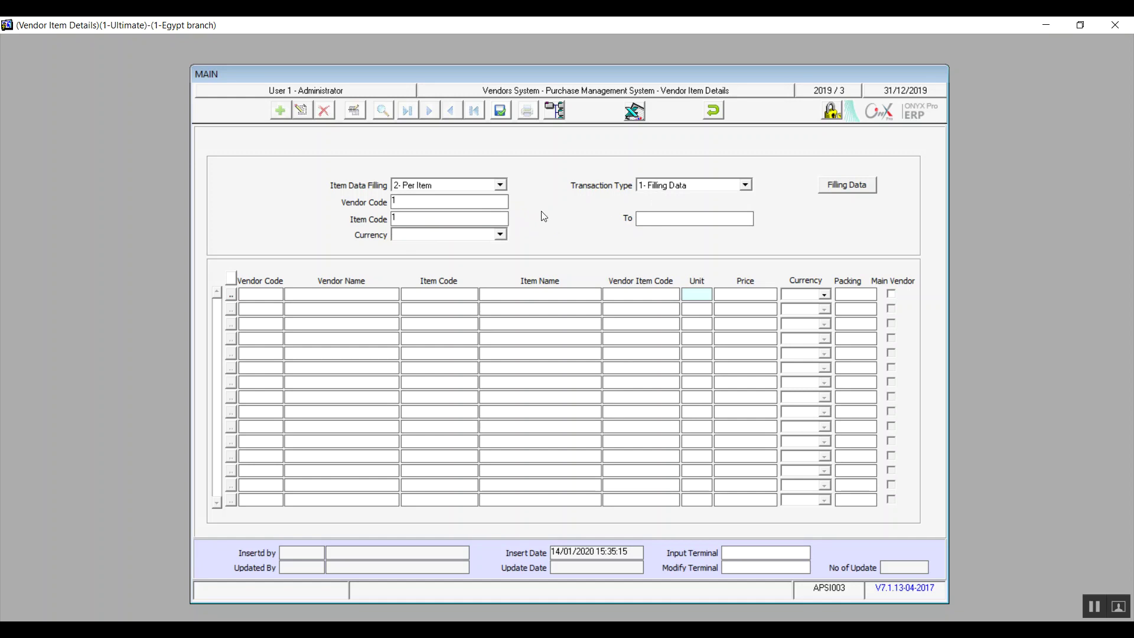
click(500, 186)
click(474, 197)
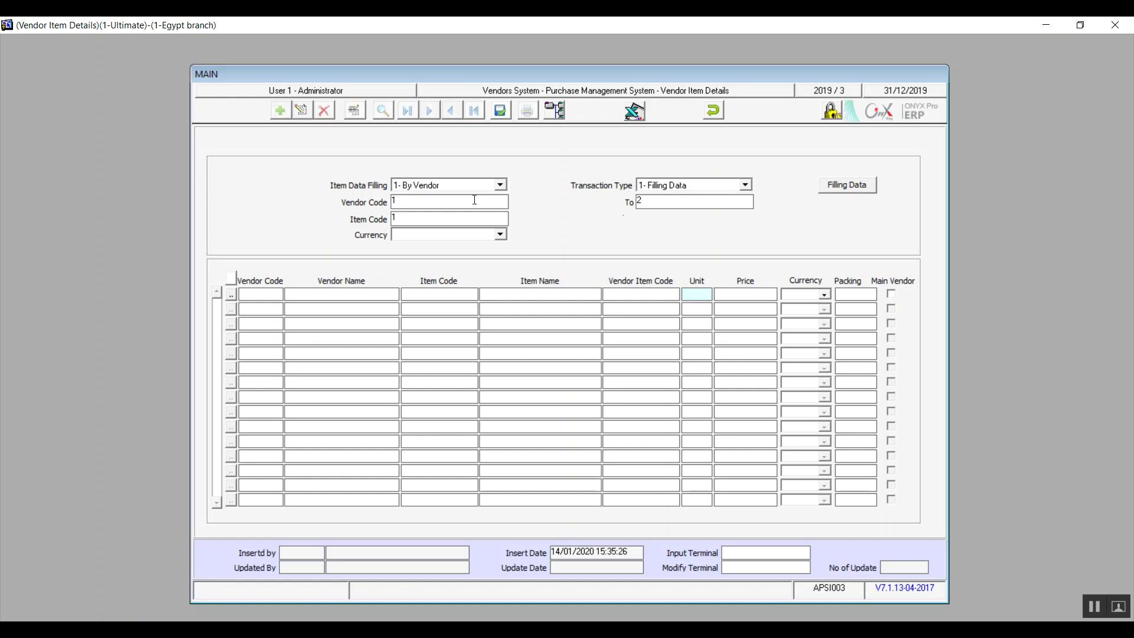
click(499, 186)
click(481, 209)
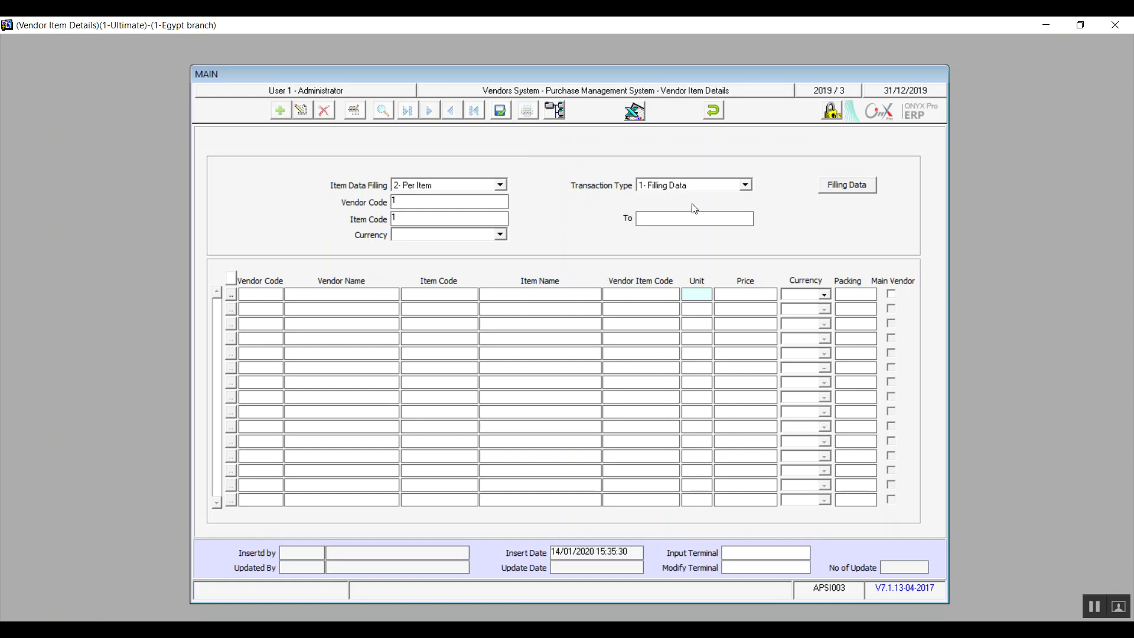
click(500, 186)
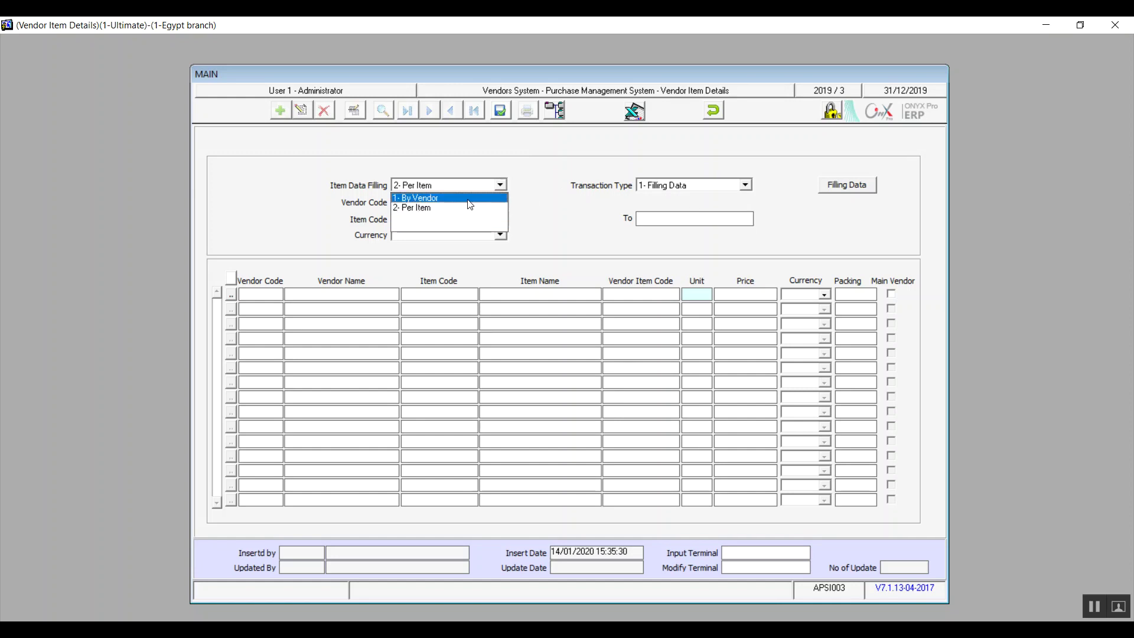
click(470, 200)
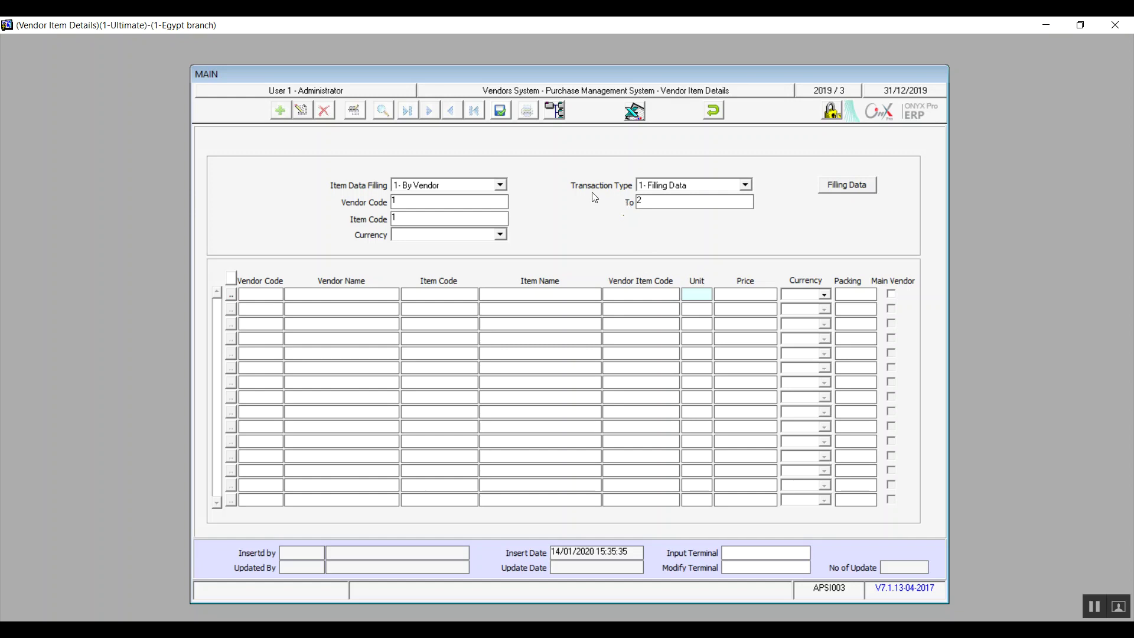
- Fill the vendor item grid using transaction type 1- Filling Data and dismiss the message
click(745, 185)
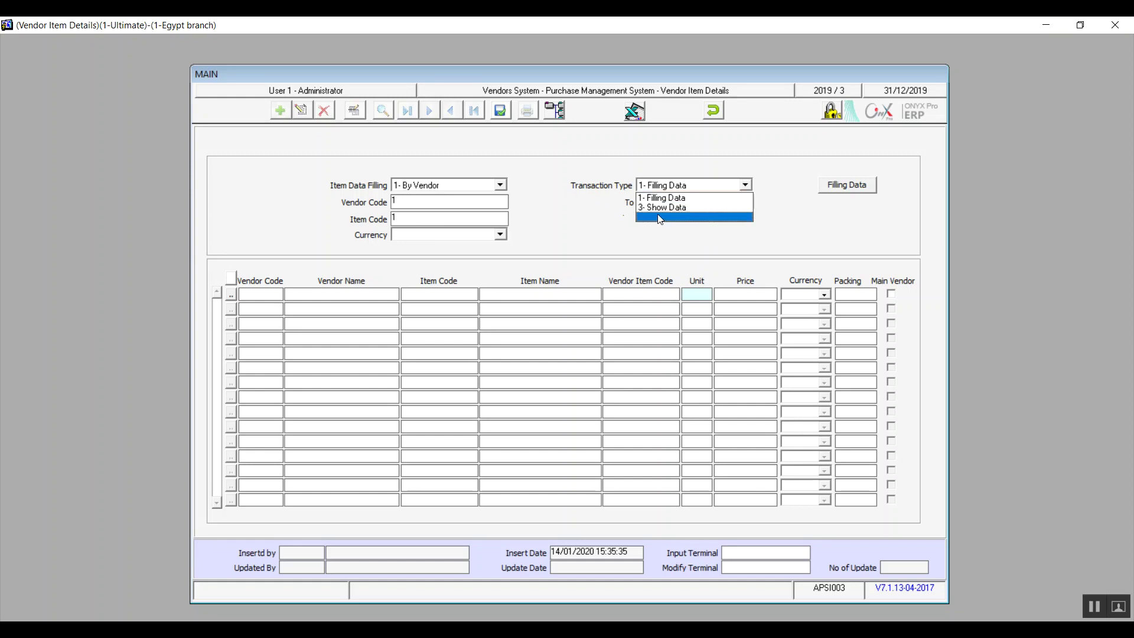
click(670, 201)
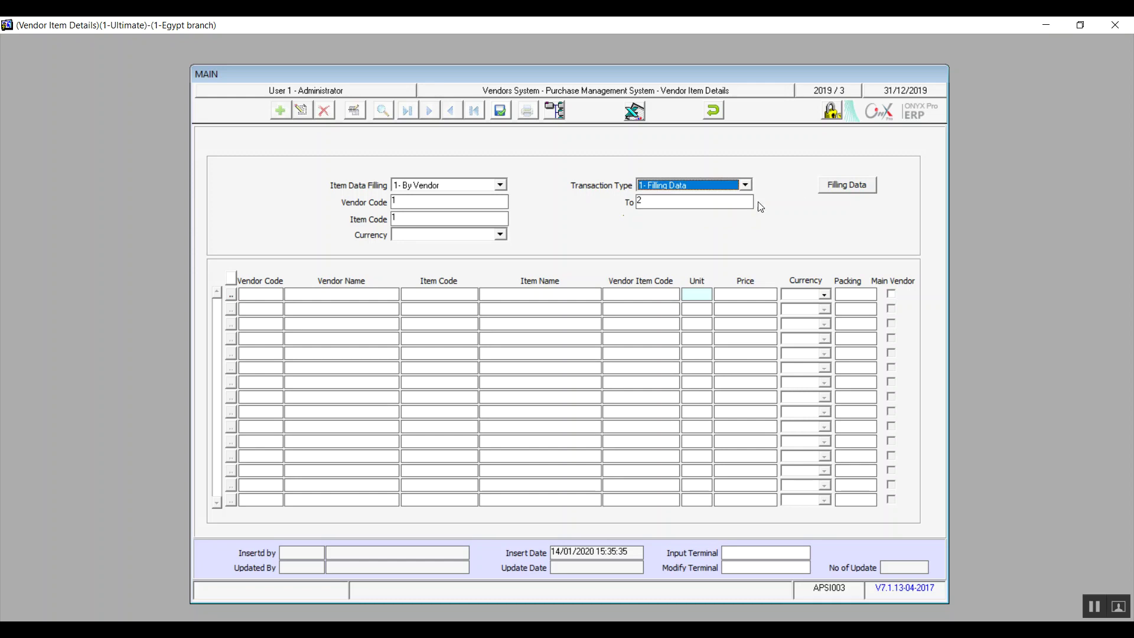
click(844, 186)
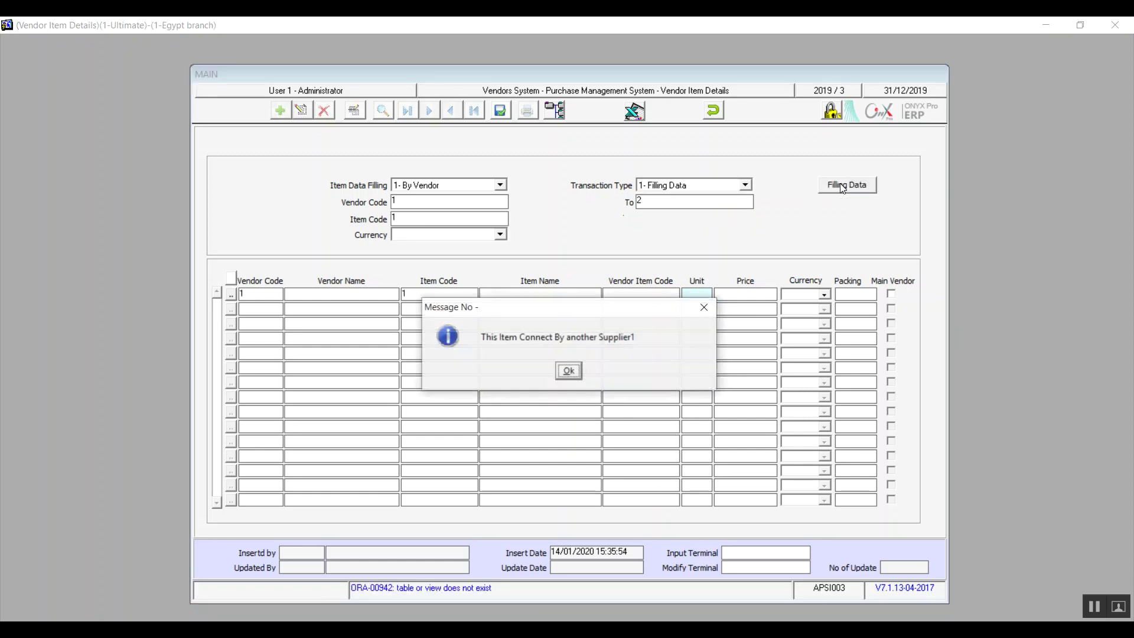
click(568, 371)
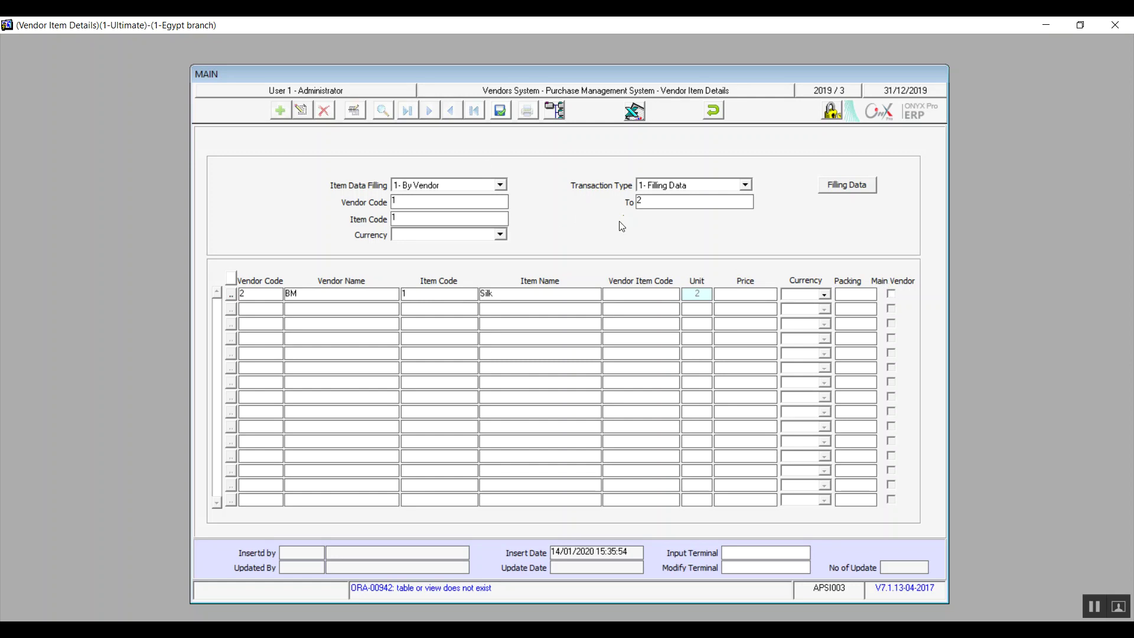
- Display the stored vendor item data using transaction type 3- Show Data, and exit entry mode without saving
click(748, 184)
click(680, 209)
click(845, 186)
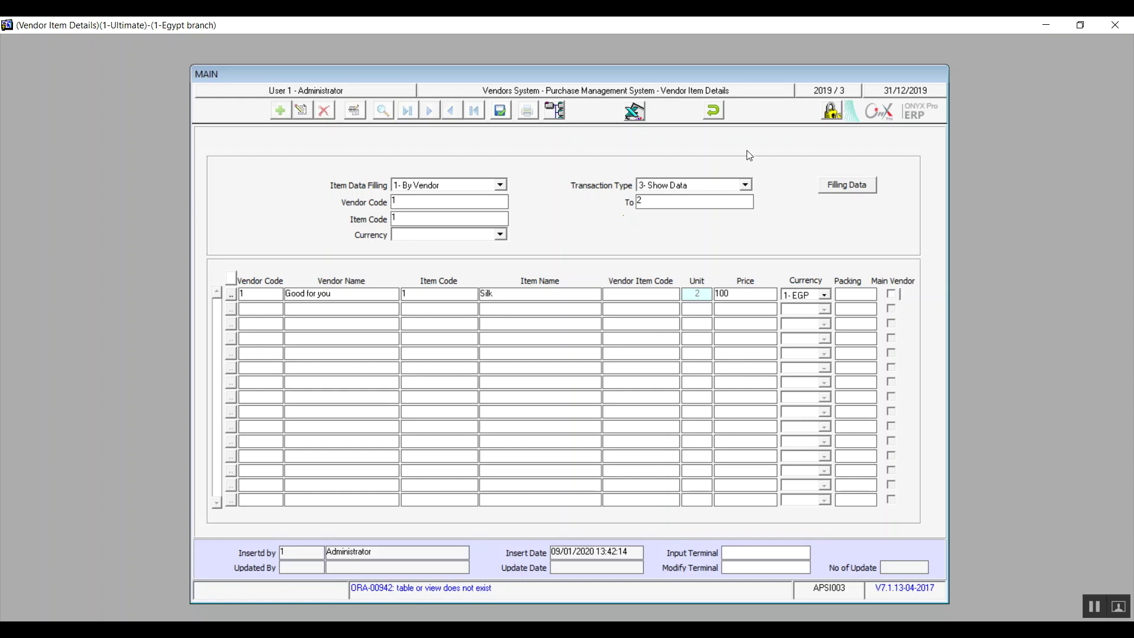
click(718, 113)
click(552, 371)
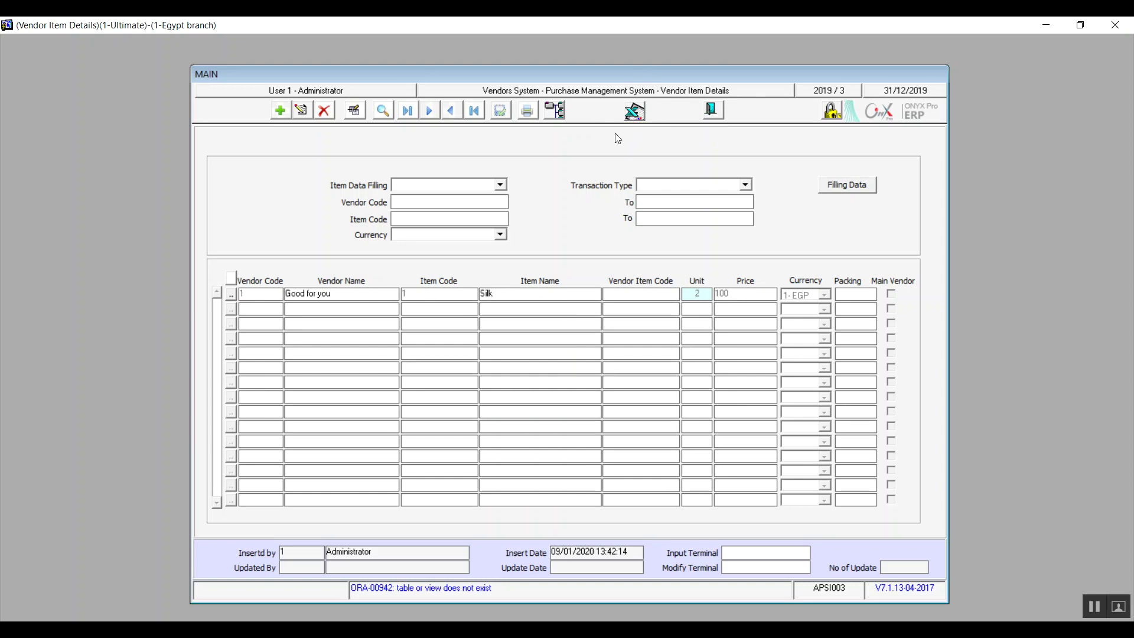
- Check the Import From Excel dialog, and close it together with the Vendor Item Details form
click(633, 115)
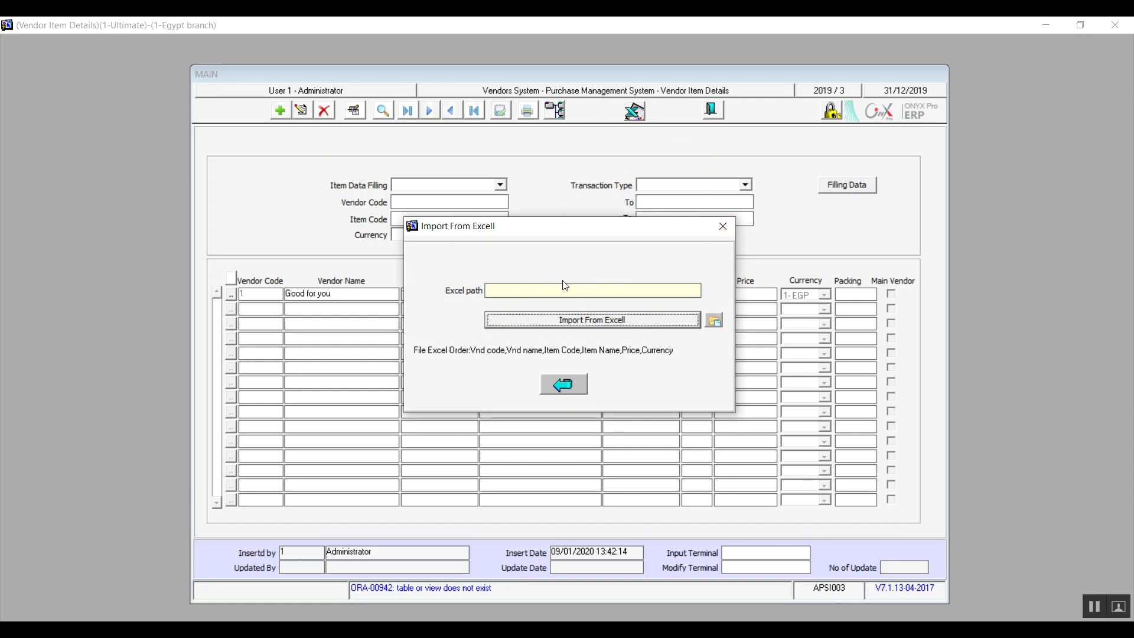
click(722, 231)
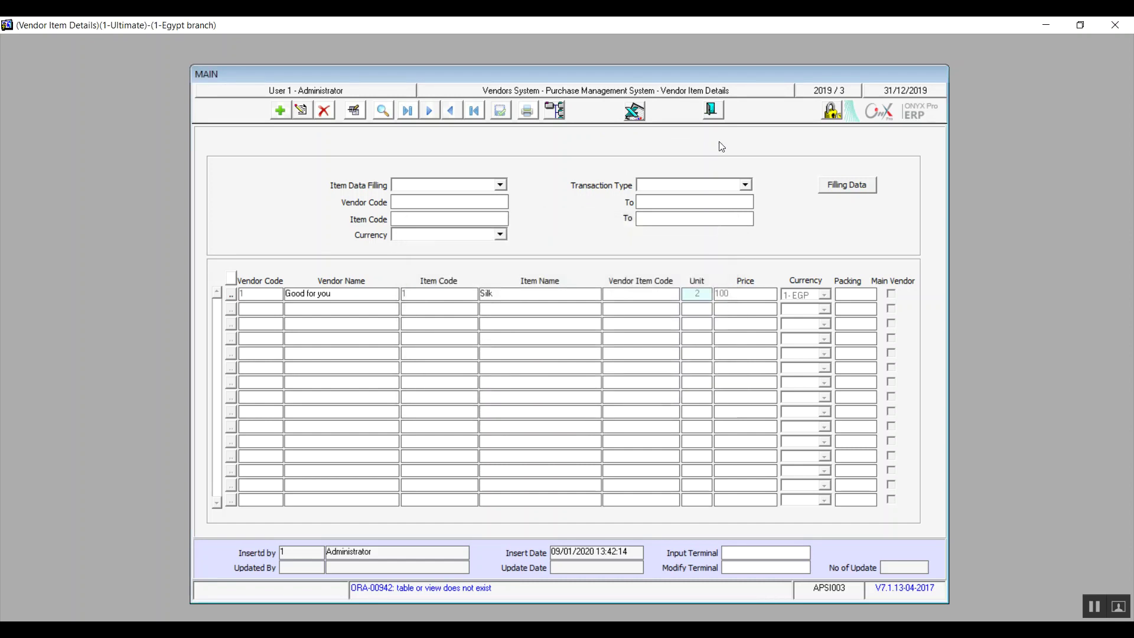
click(718, 111)
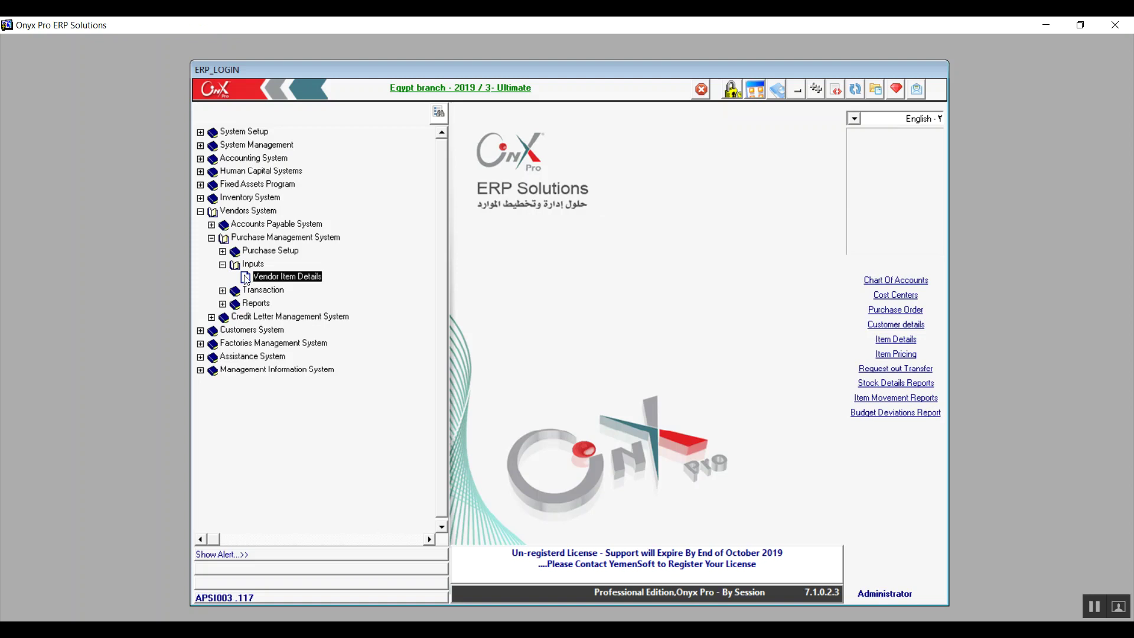
- Open Purchase Request from the Purchase Management transactions and start a new request
click(223, 265)
click(222, 277)
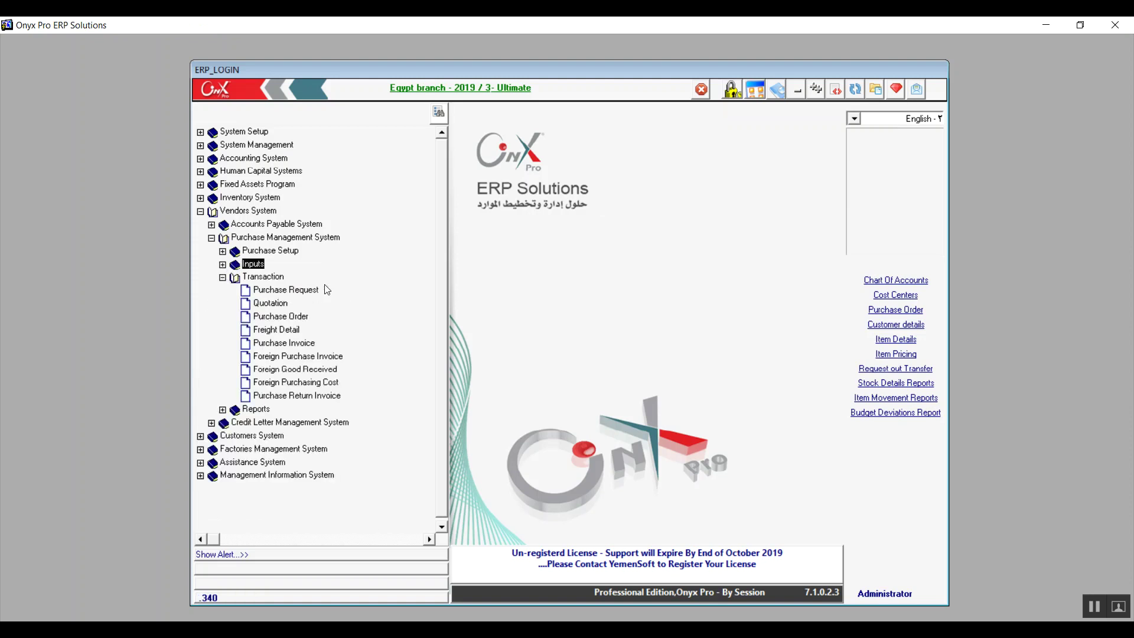
click(301, 295)
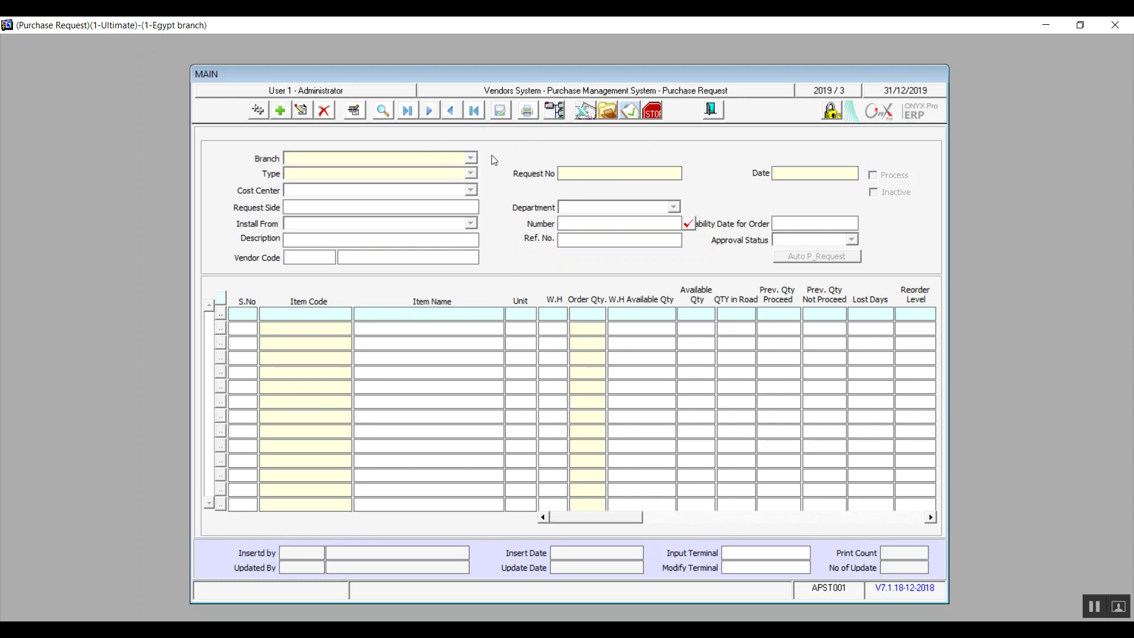
click(281, 111)
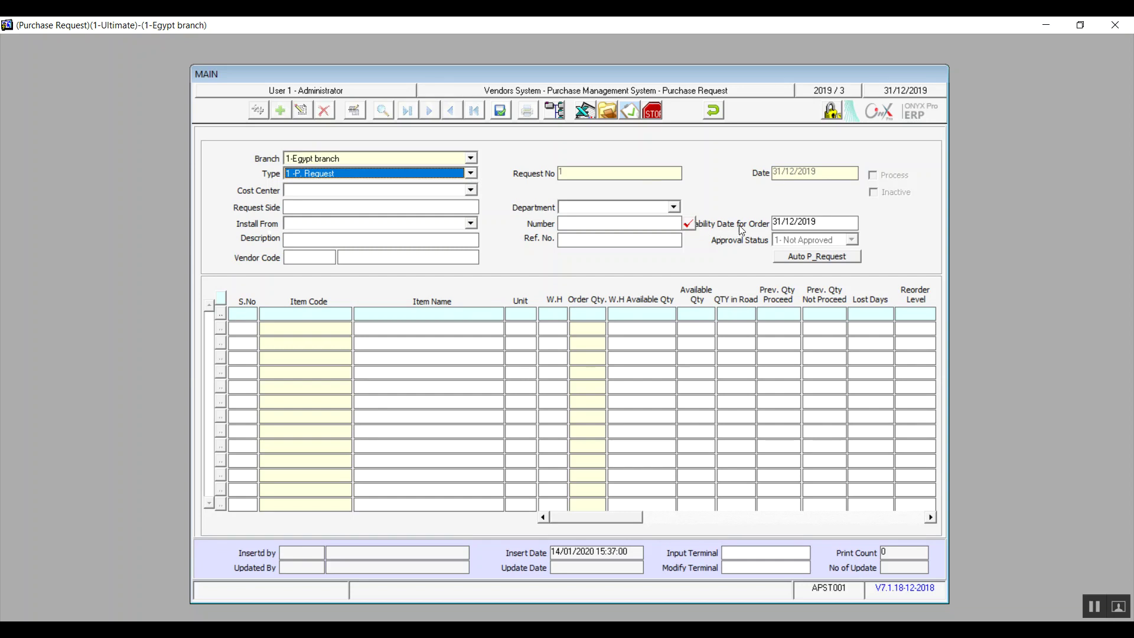
- Set the purchase request's availability date for order to 5/2/2020 and assign the cost center 2- summr 1
click(827, 225)
key(BackSpace)
key(BackSpace)
key(BackSpace)
key(BackSpace)
key(BackSpace)
key(BackSpace)
key(BackSpace)
key(BackSpace)
key(BackSpace)
key(BackSpace)
text(5/2/2020)
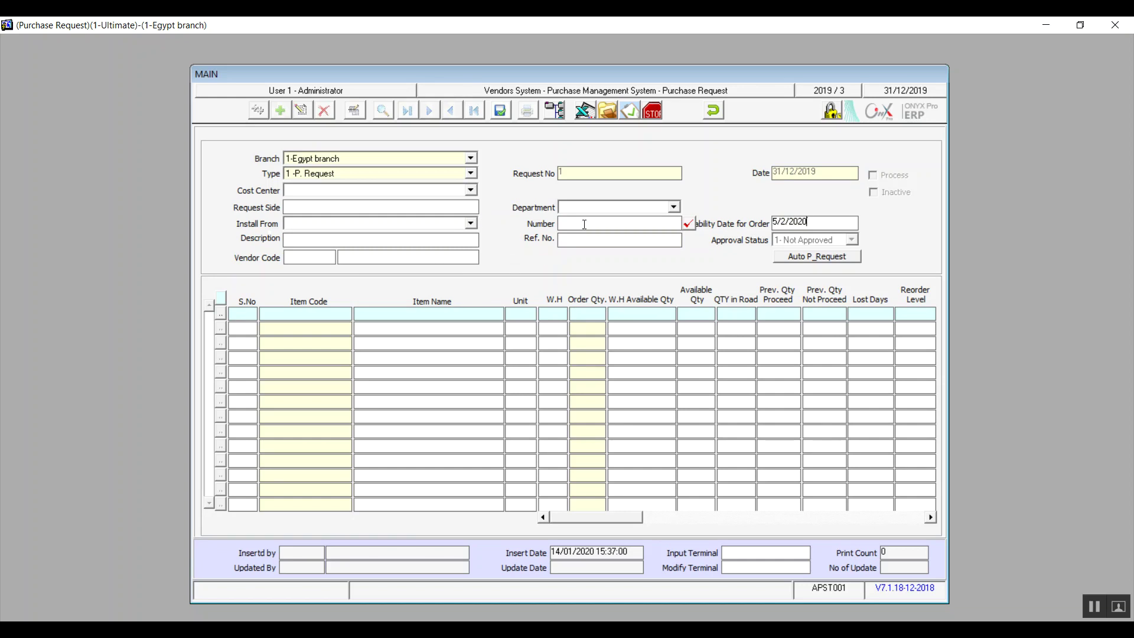
click(471, 191)
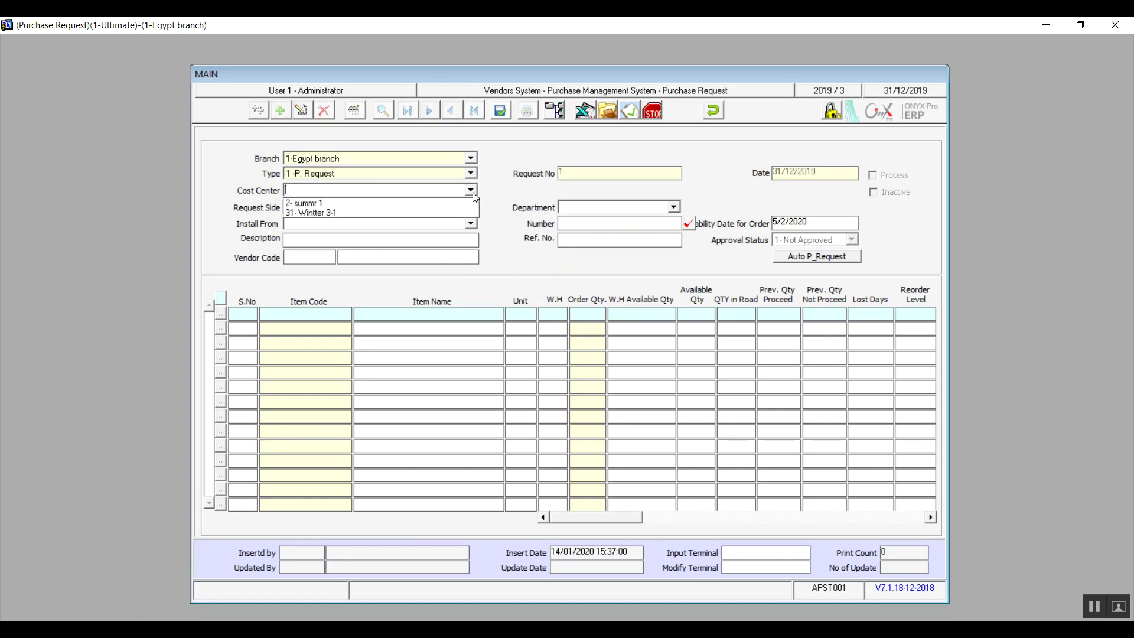
click(391, 204)
click(371, 210)
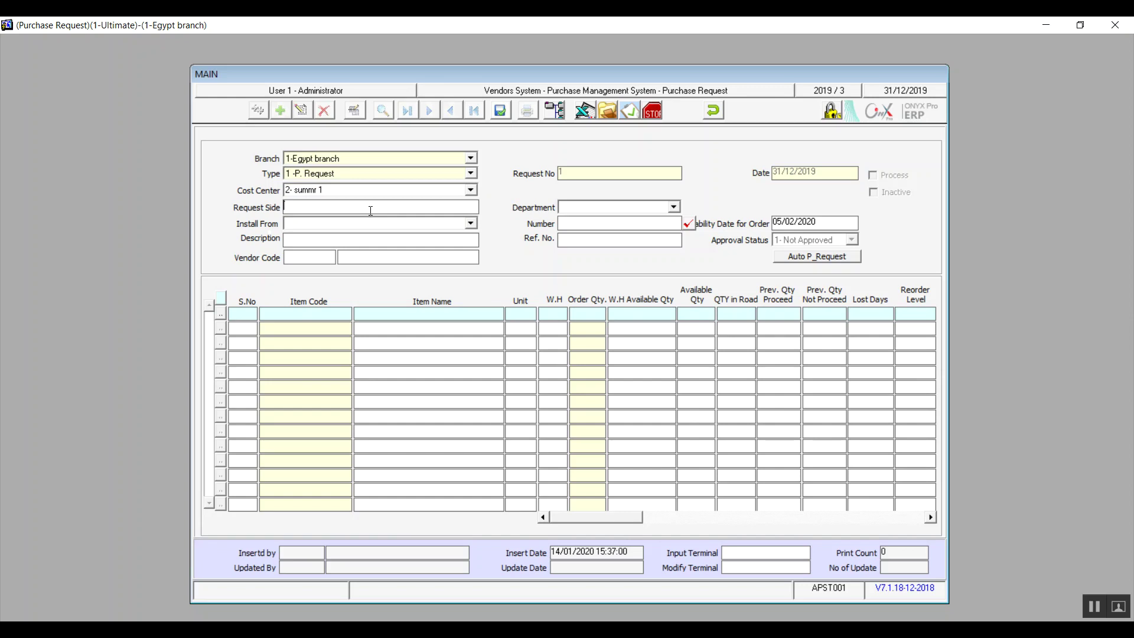
text(ahmed)
key(BackSpace)
key(BackSpace)
key(BackSpace)
key(BackSpace)
key(BackSpace)
click(652, 213)
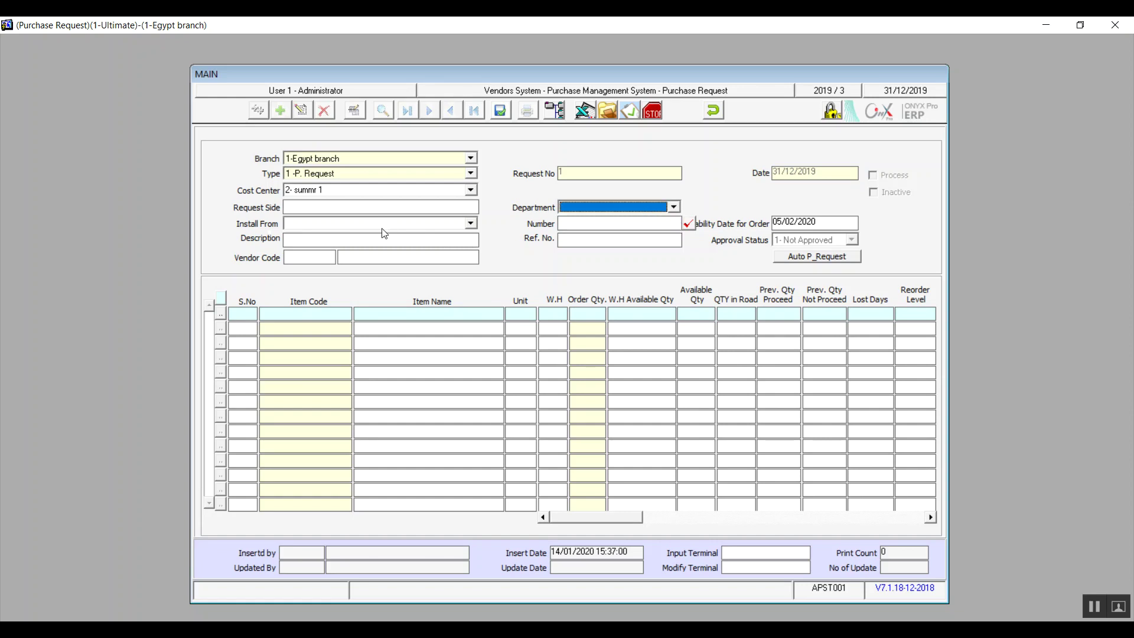
- Assign vendor 1, Good for you, to the purchase request and review the Install From source options
click(560, 241)
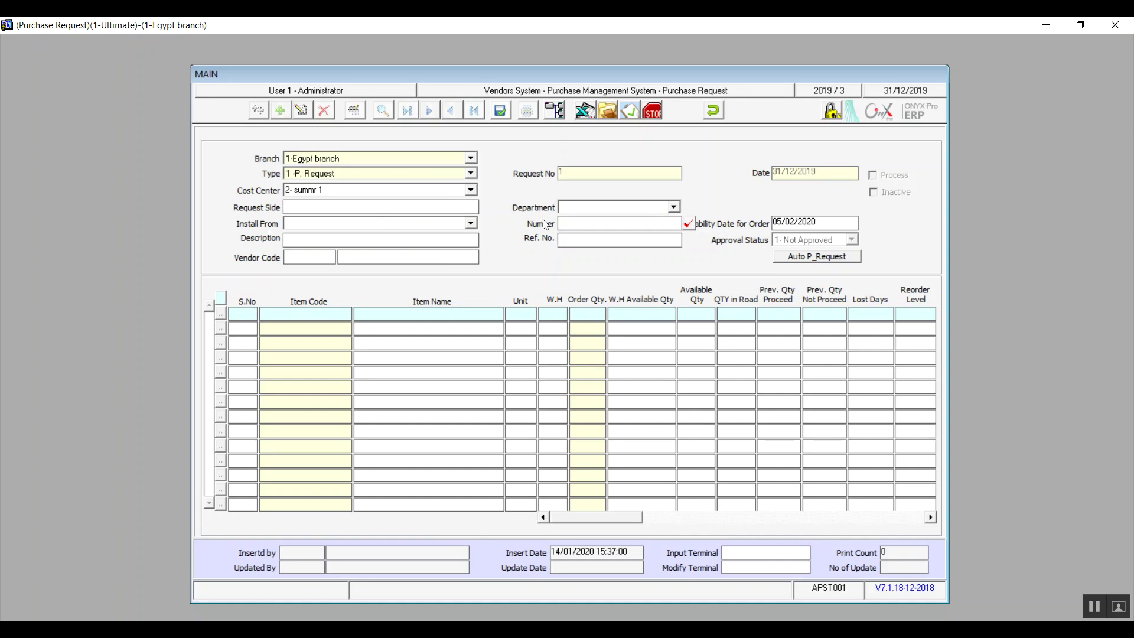
double_click(310, 259)
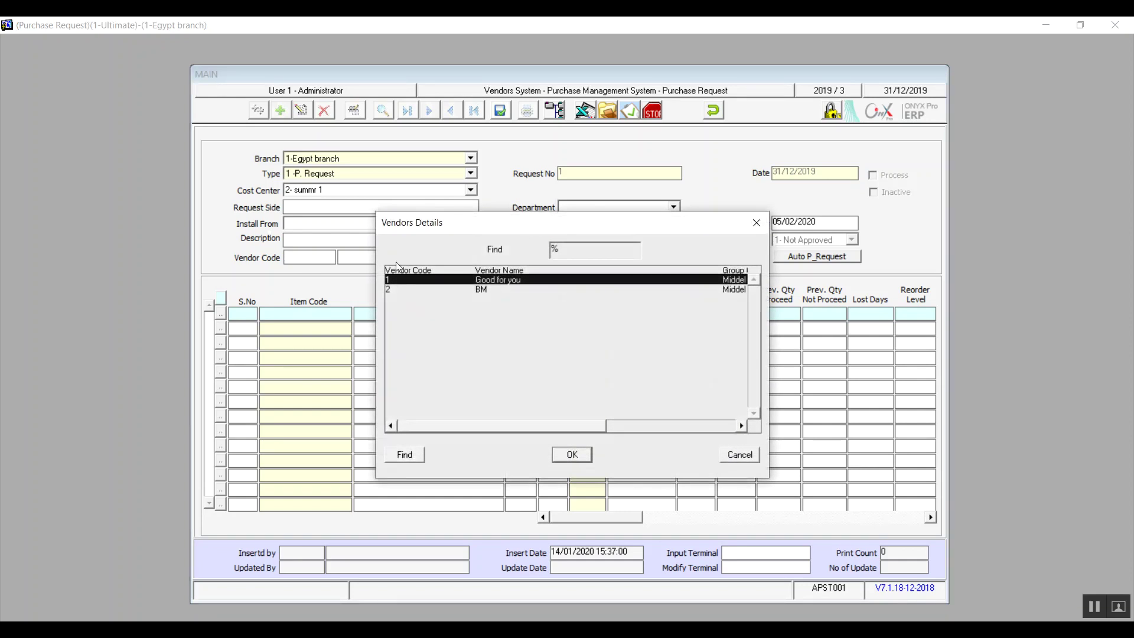
double_click(526, 281)
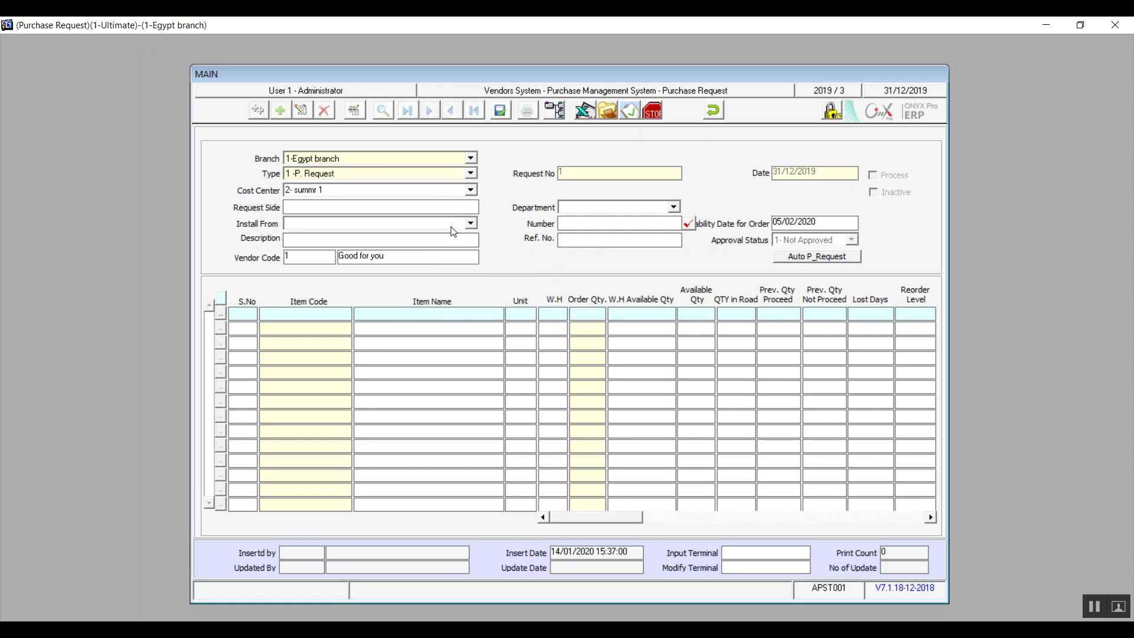
click(470, 224)
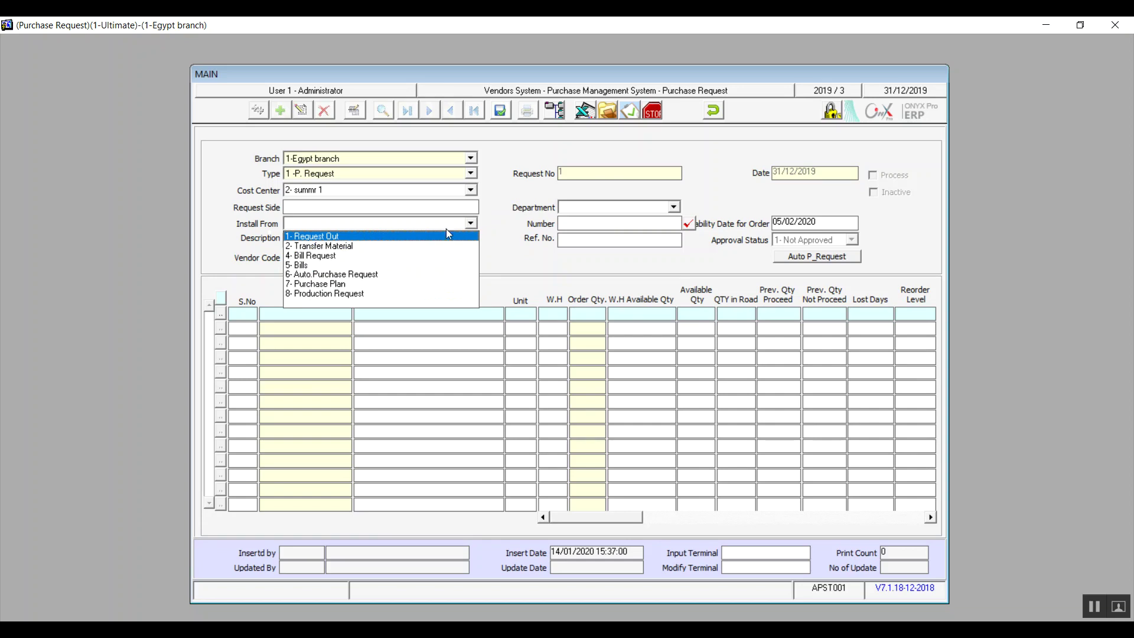
click(389, 233)
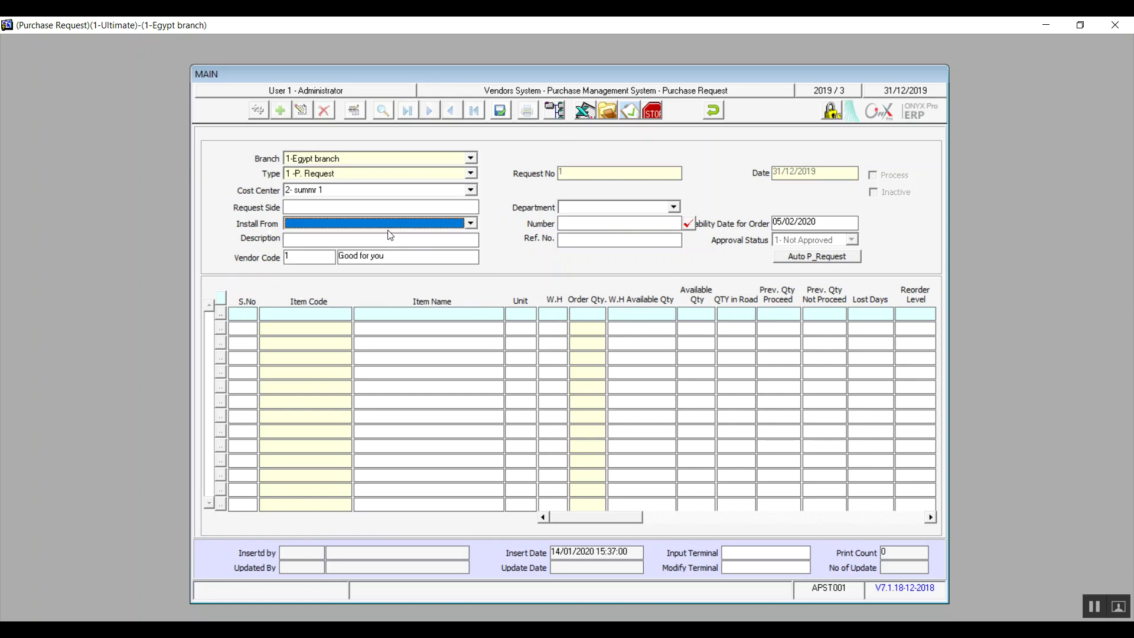
click(582, 225)
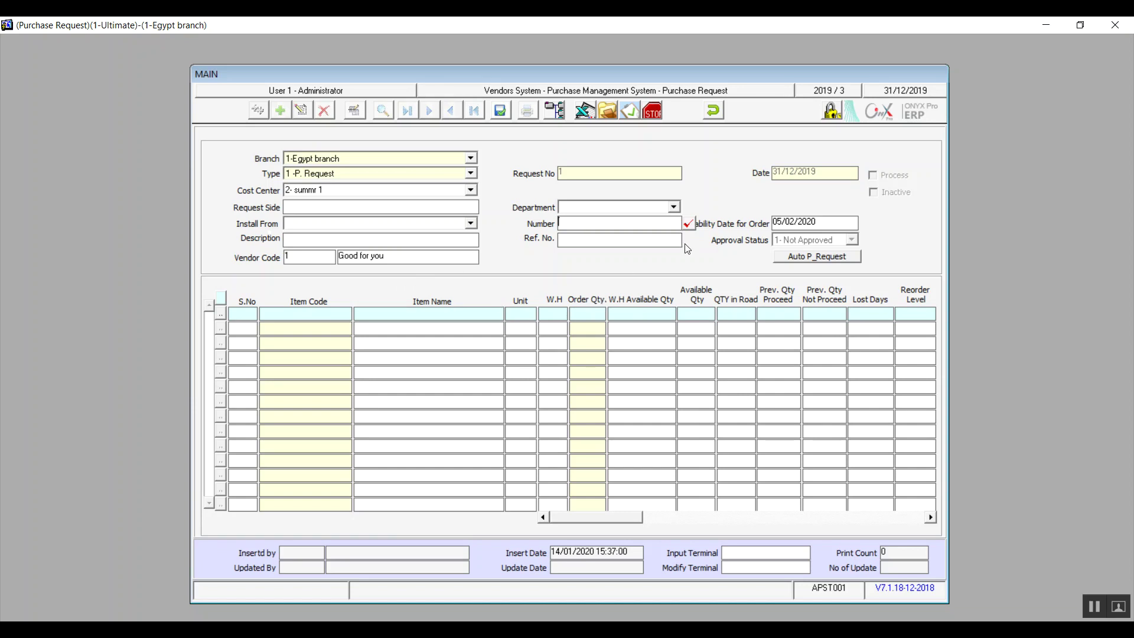
- Open the Automatic Purchase Request form, examine the fields of a new entry, and close it without saving
click(807, 260)
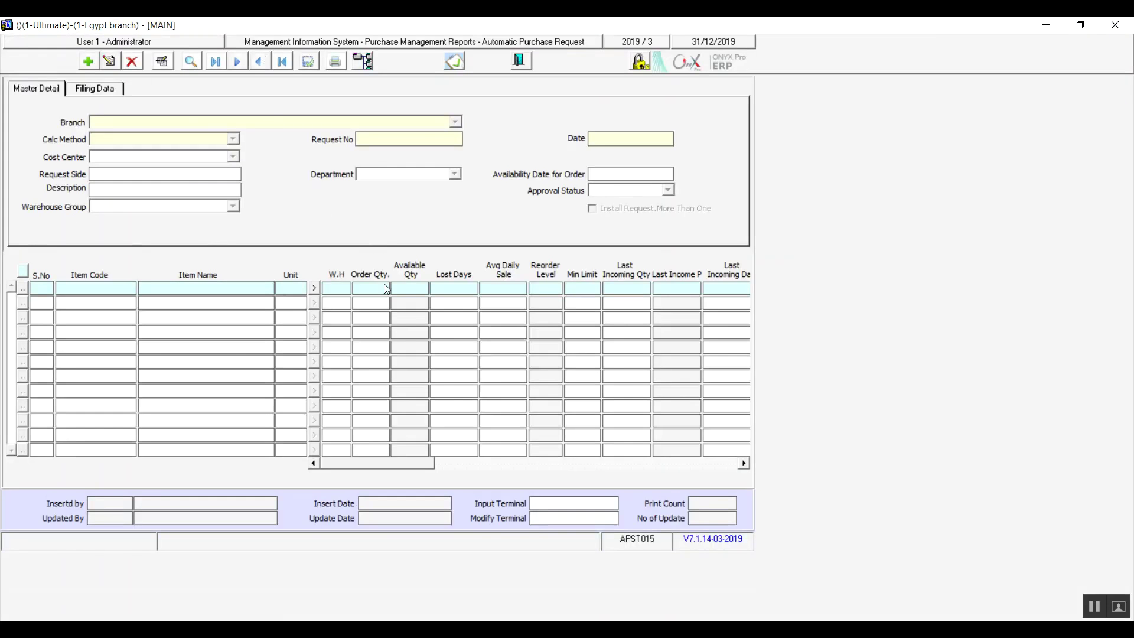
click(89, 62)
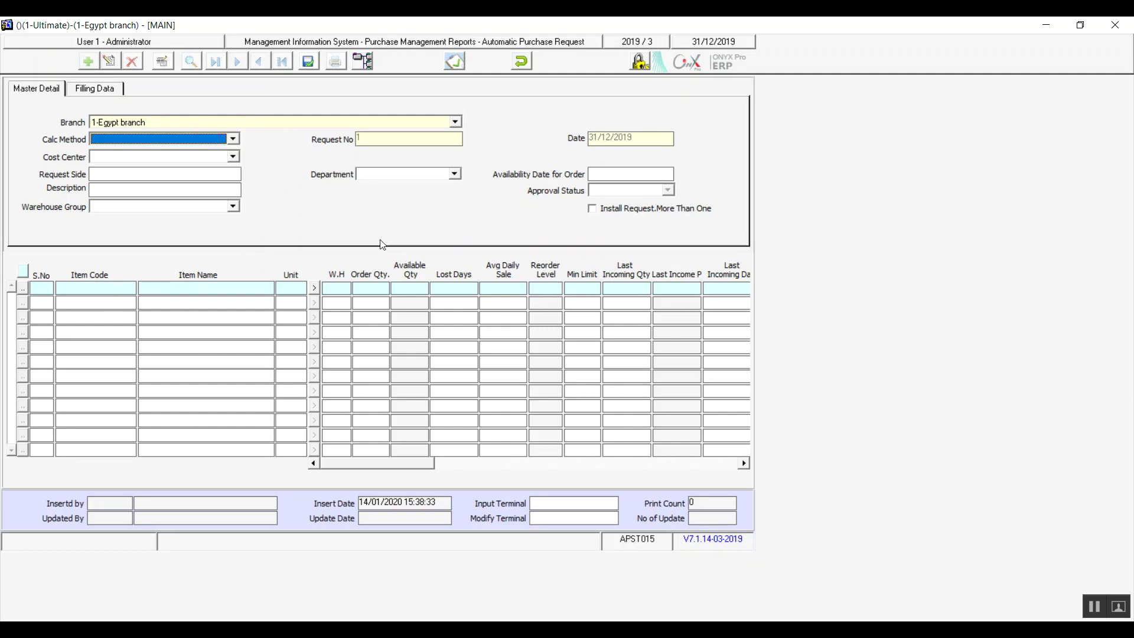
click(232, 206)
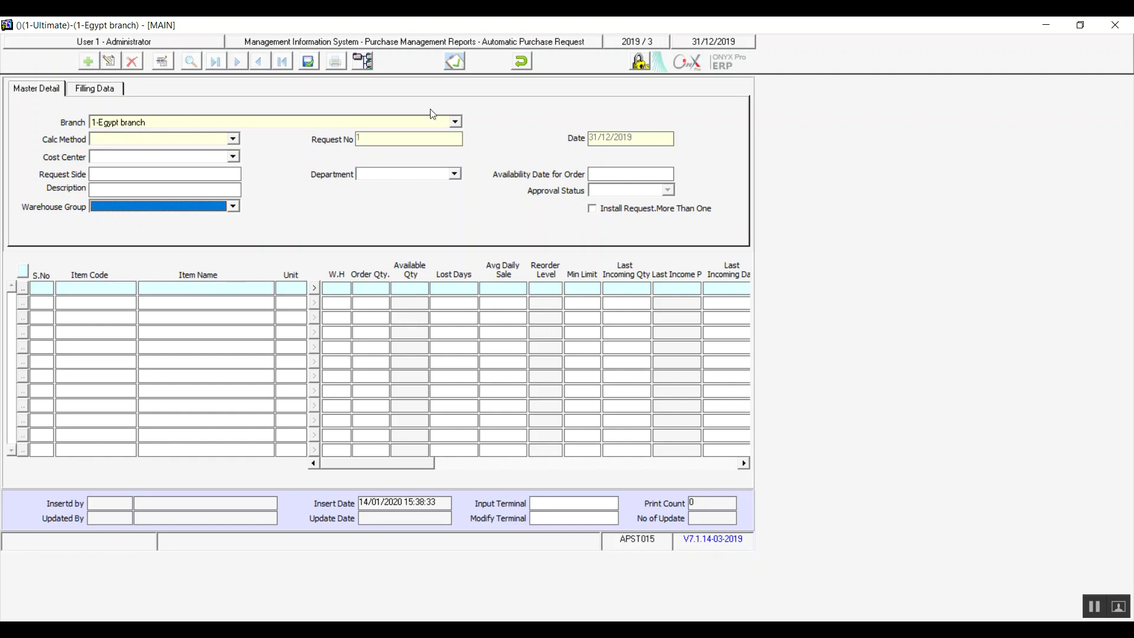
click(521, 61)
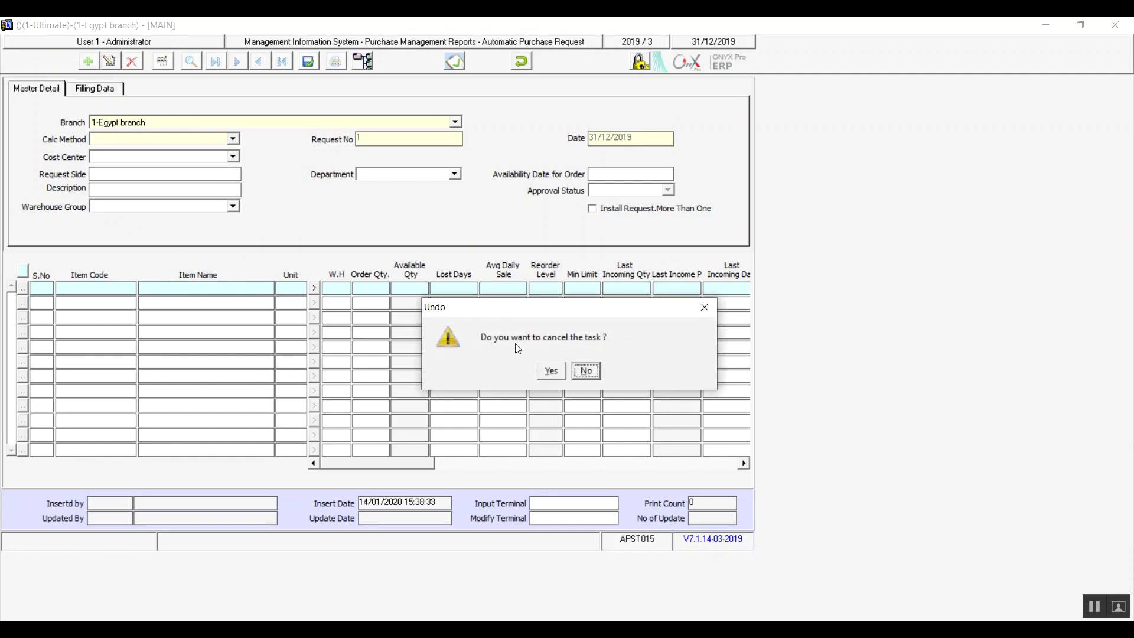
click(552, 372)
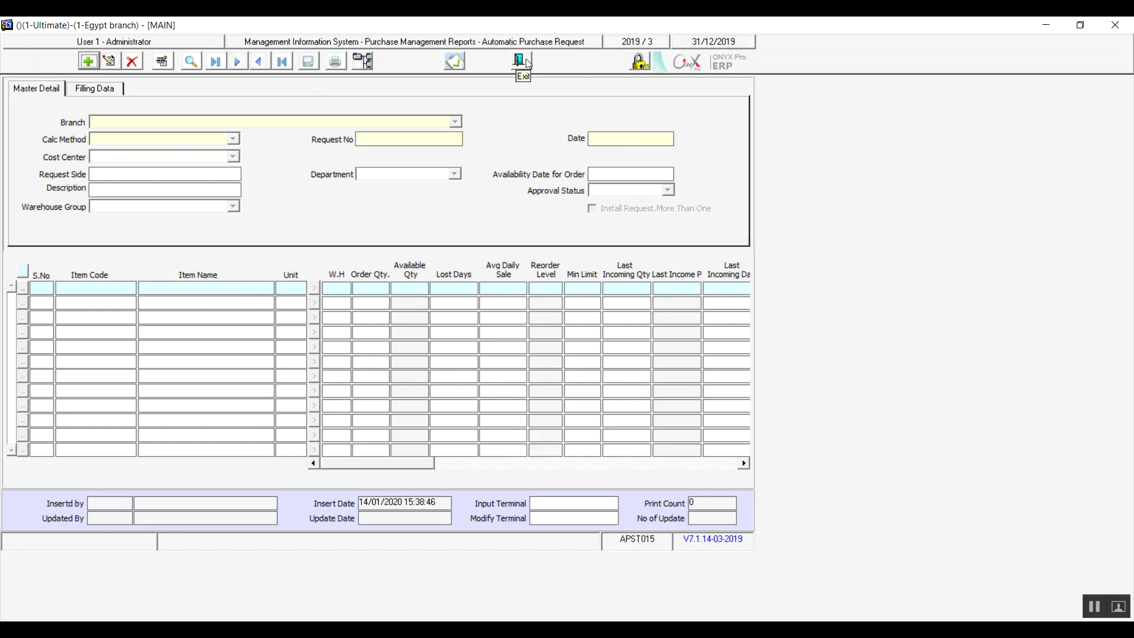
click(519, 60)
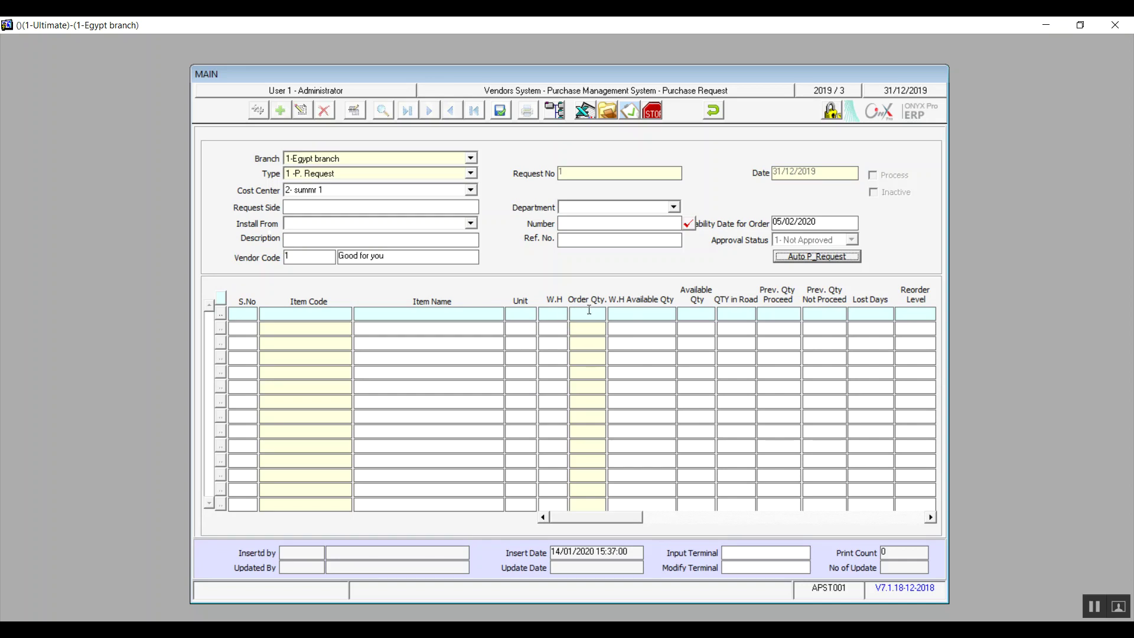
- Discard the new purchase request and close the Purchase Request form
key(Tab)
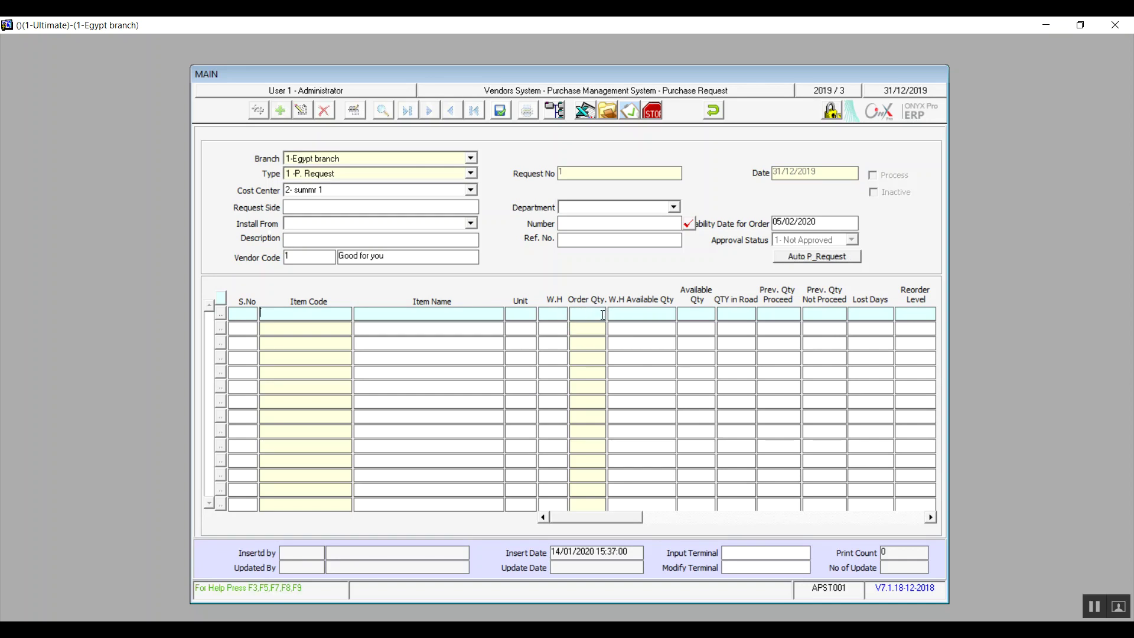
click(713, 115)
click(547, 374)
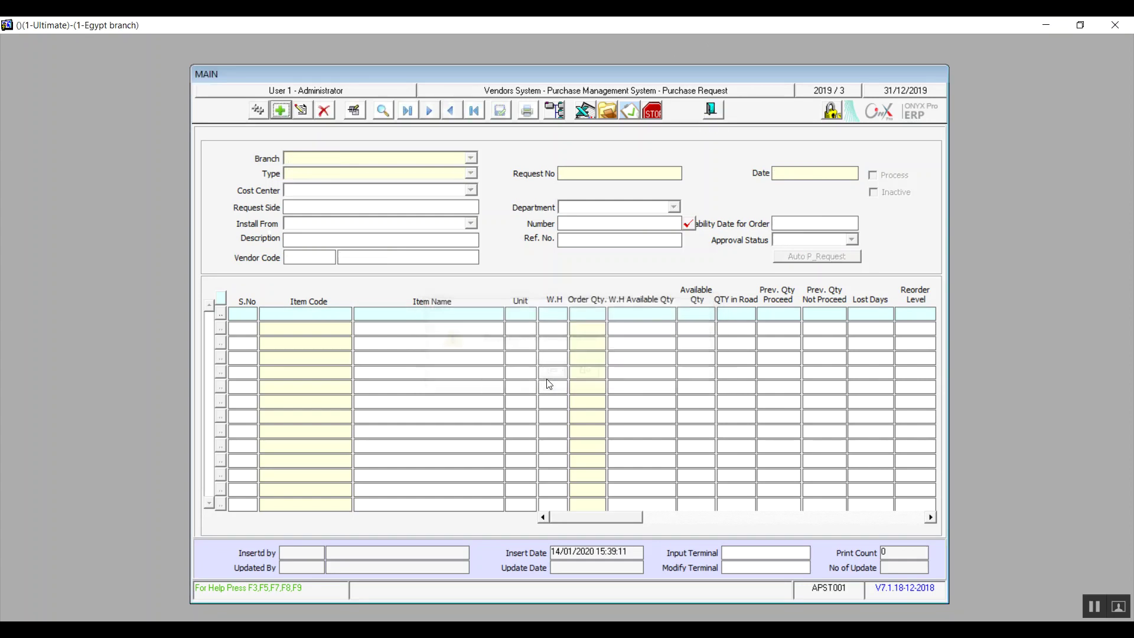
click(713, 110)
- Open Quotation from the Purchase Management transactions, check its Excel import settings, and start a new quotation
click(274, 304)
double_click(274, 304)
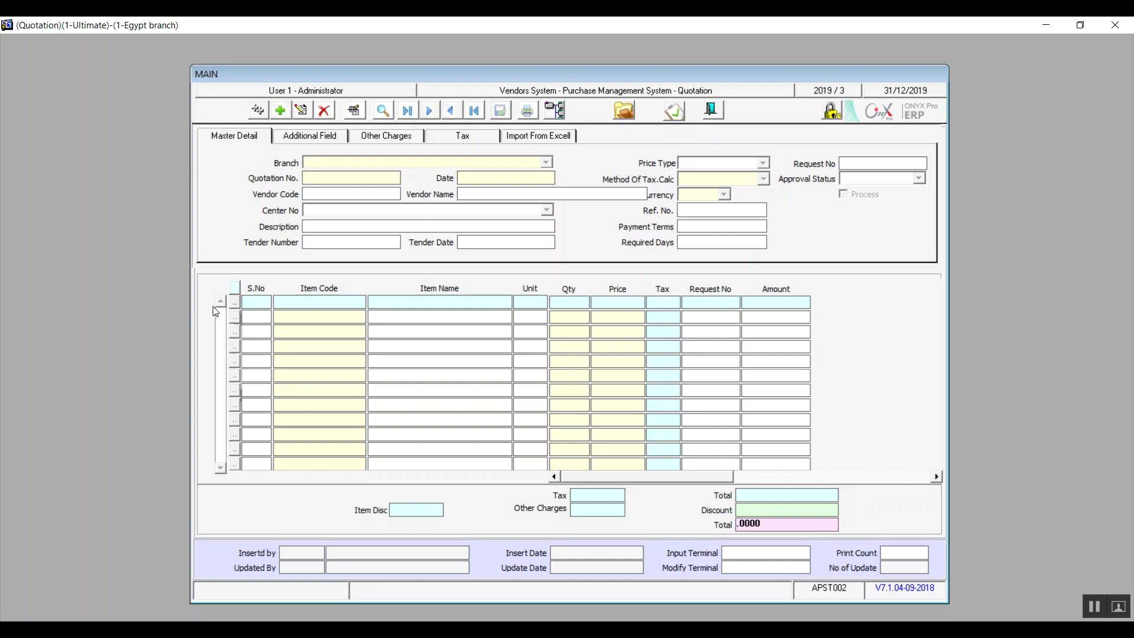
click(548, 138)
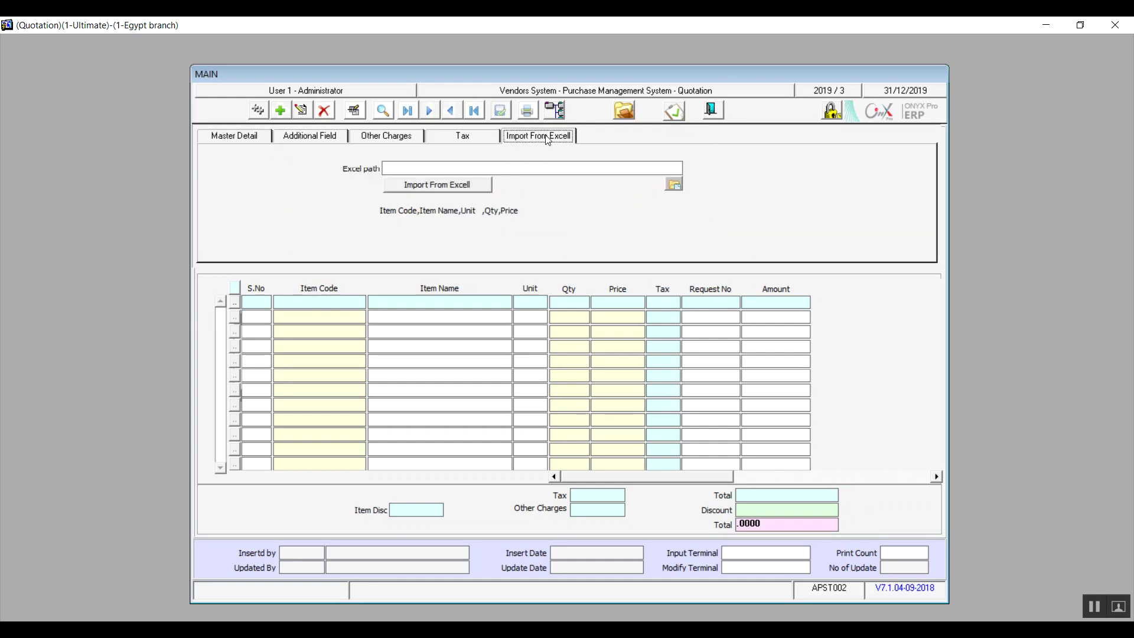
click(261, 137)
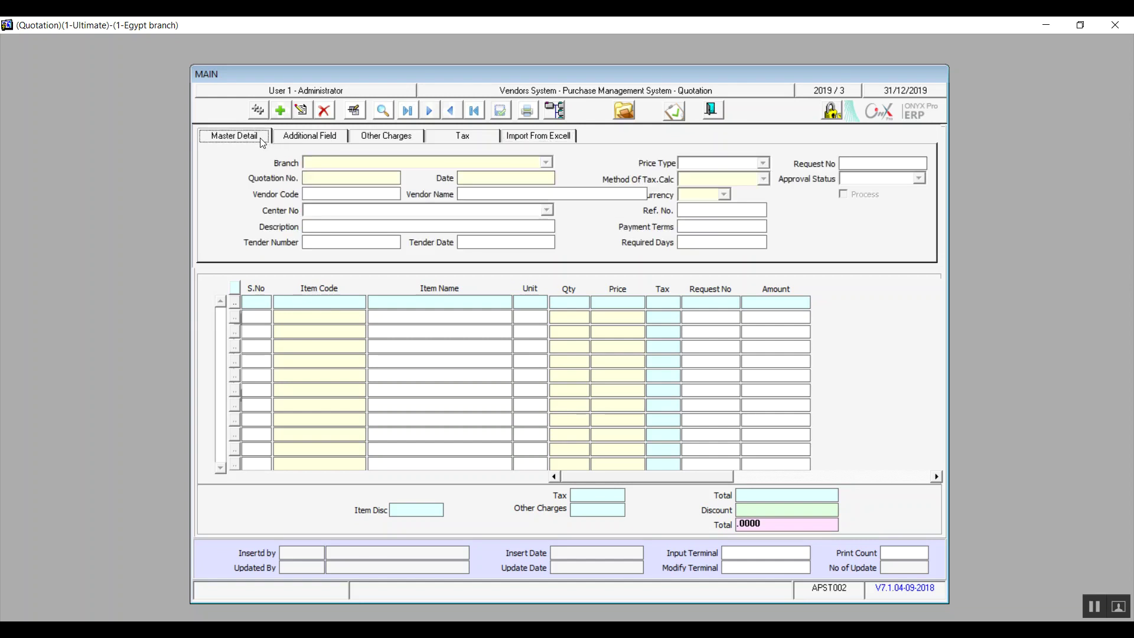
click(278, 114)
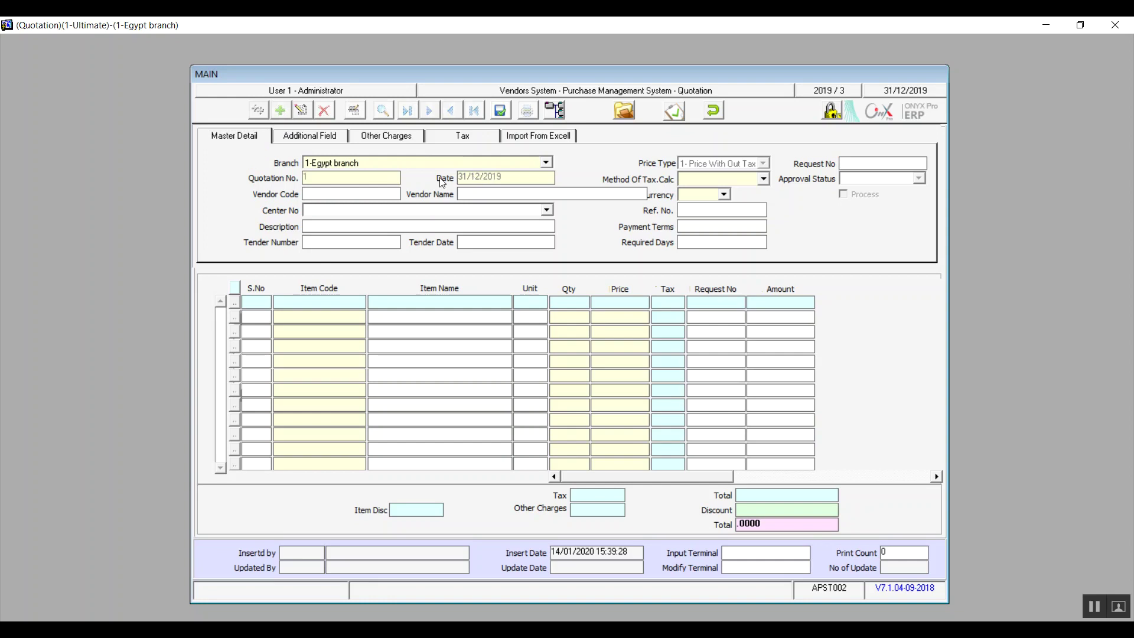
- Examine the quotation's vendor code, payment terms and additional fields
click(388, 195)
click(703, 225)
click(310, 139)
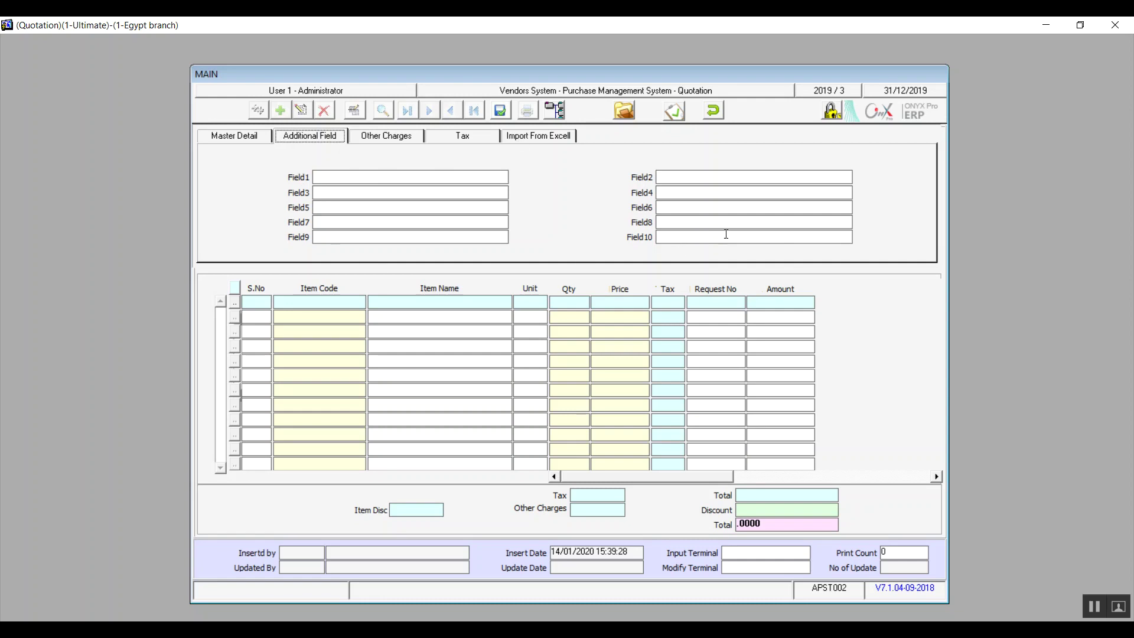
- Add charge number 1, Transportation, to the quotation's other charges and view its tax details
click(393, 138)
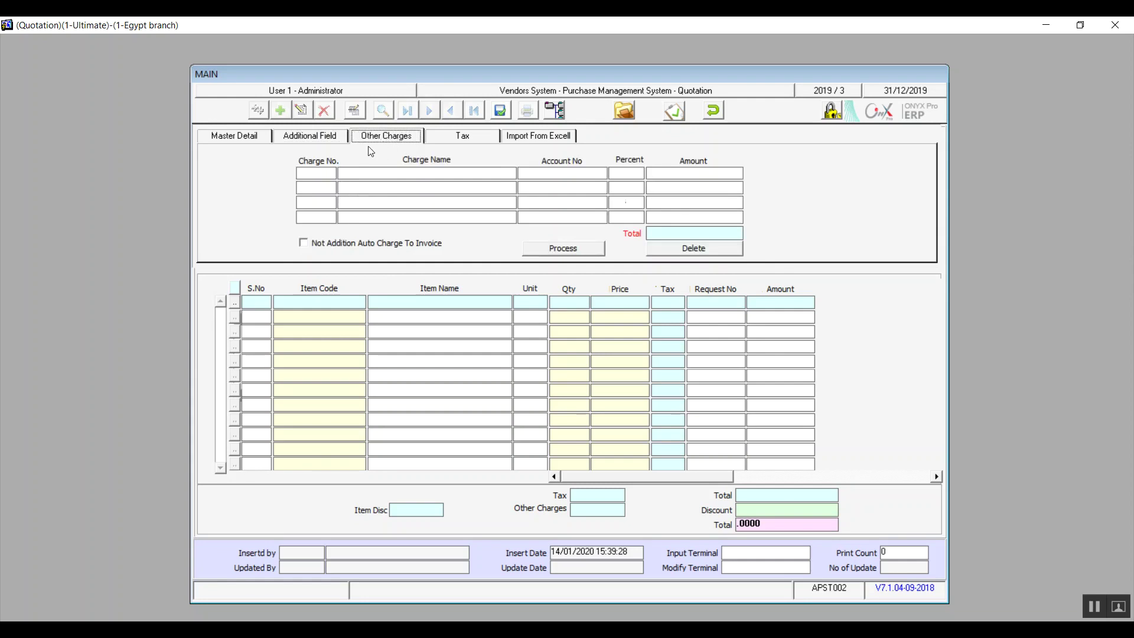
click(321, 175)
text(1)
key(Return)
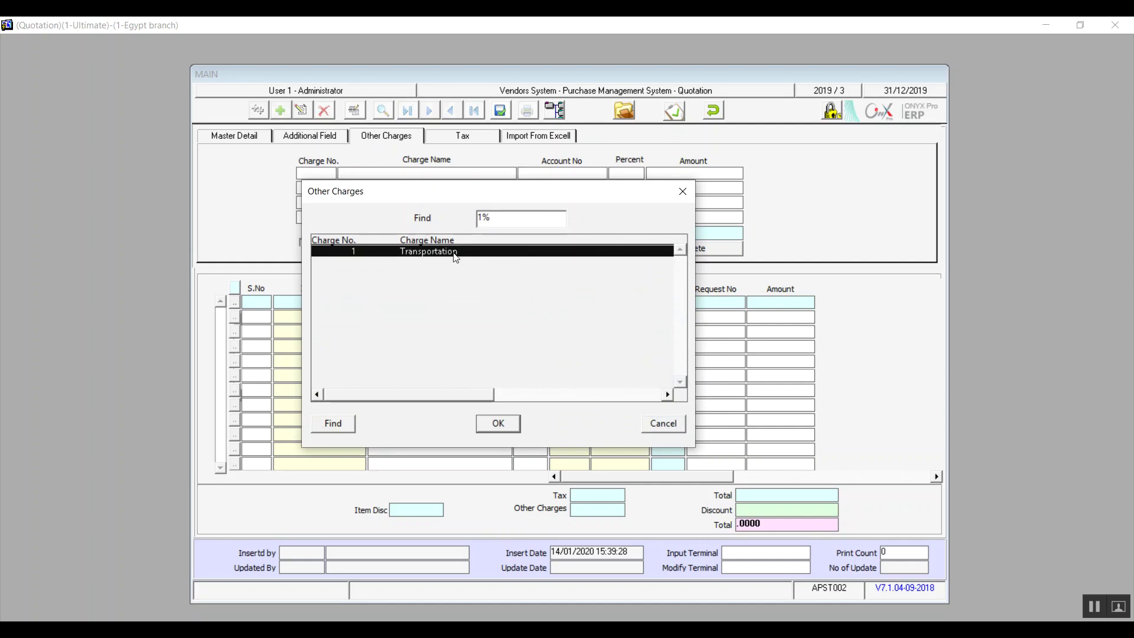
double_click(562, 253)
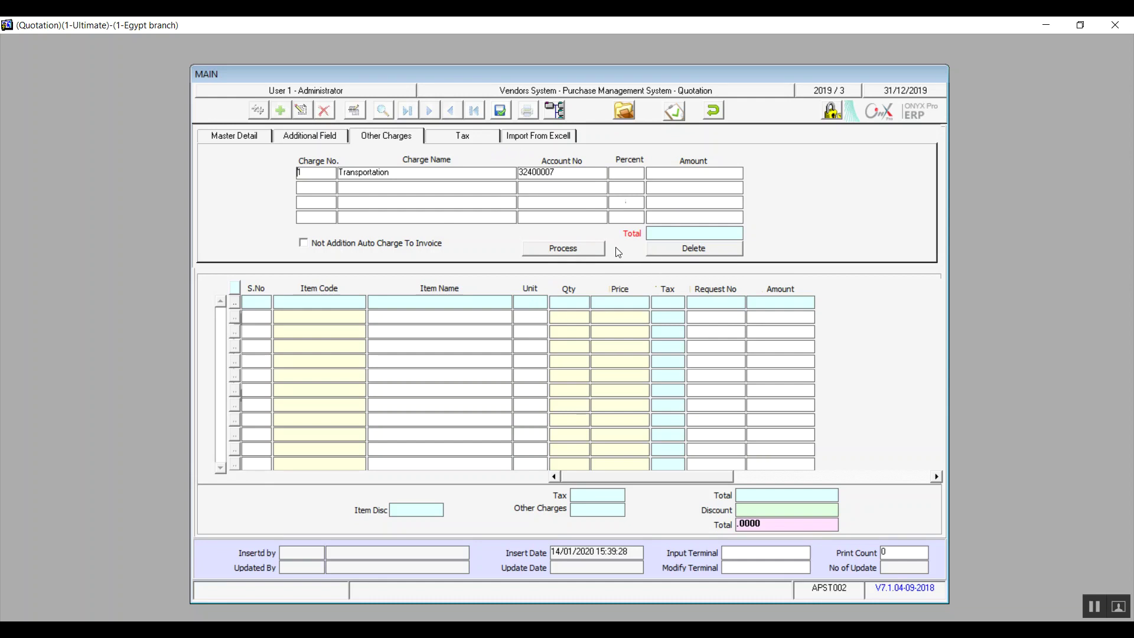
click(468, 137)
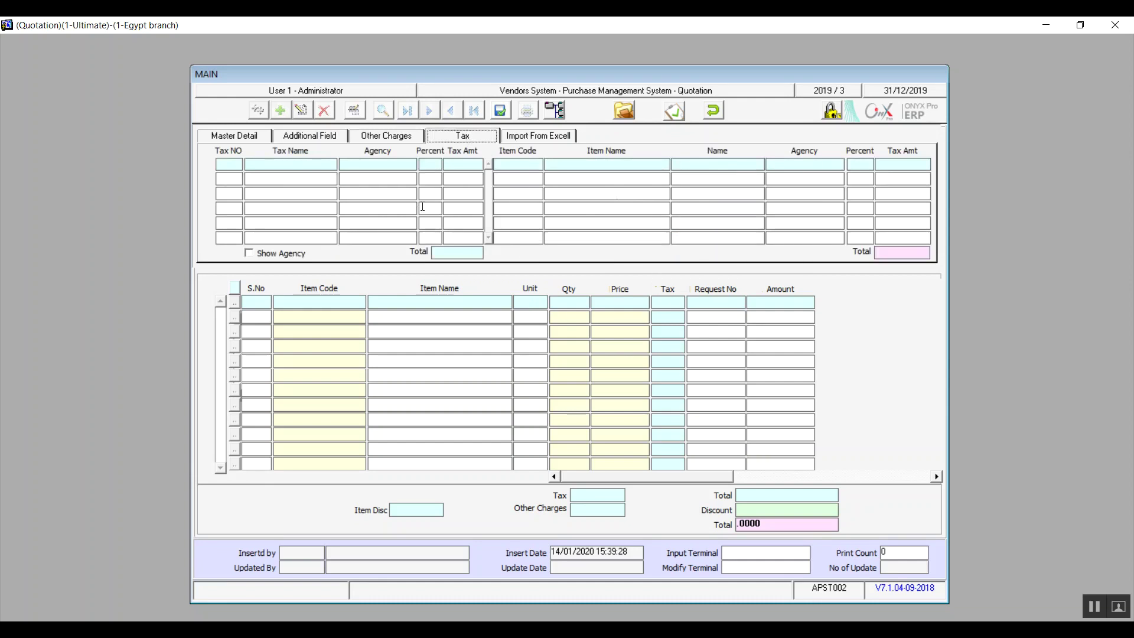
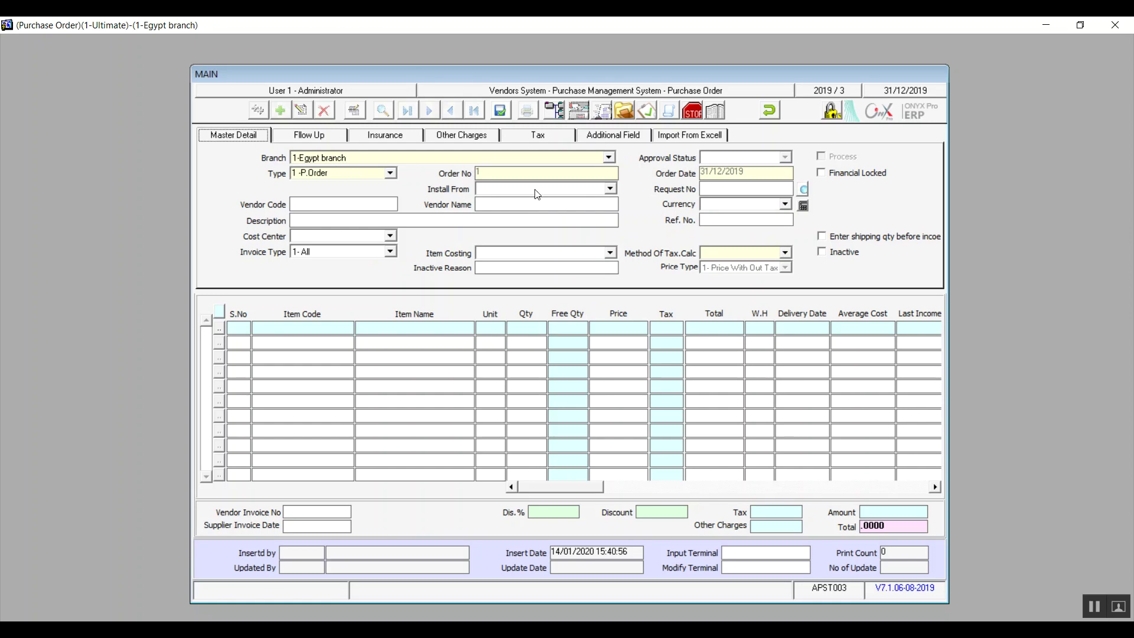
- Set the new purchase order's Install From source to 1- Purchase Requests
click(611, 189)
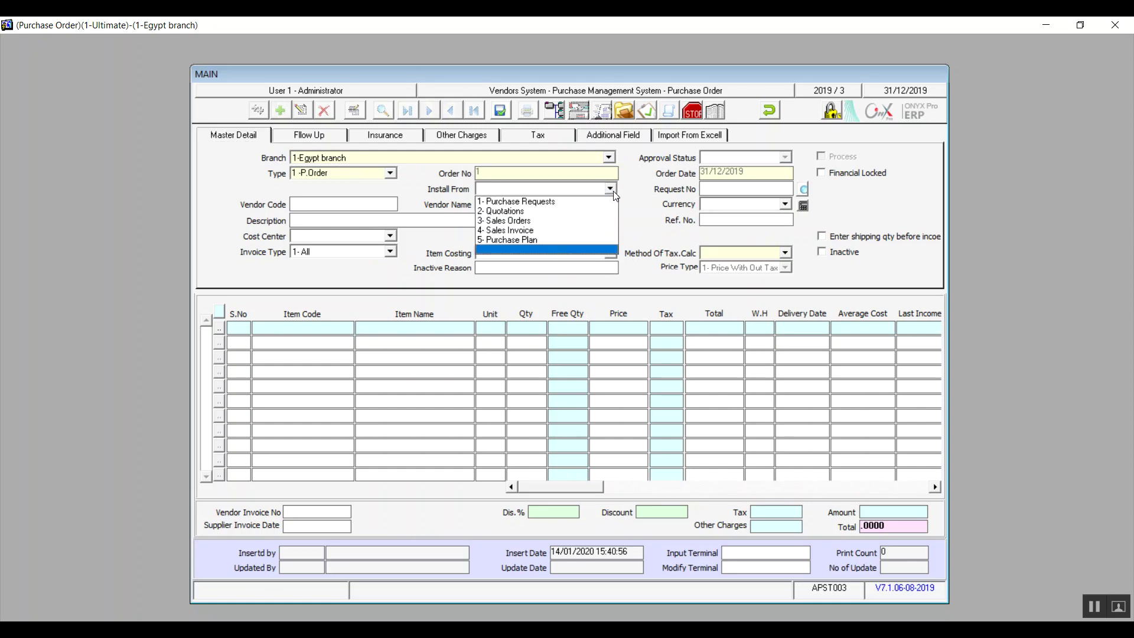
click(554, 203)
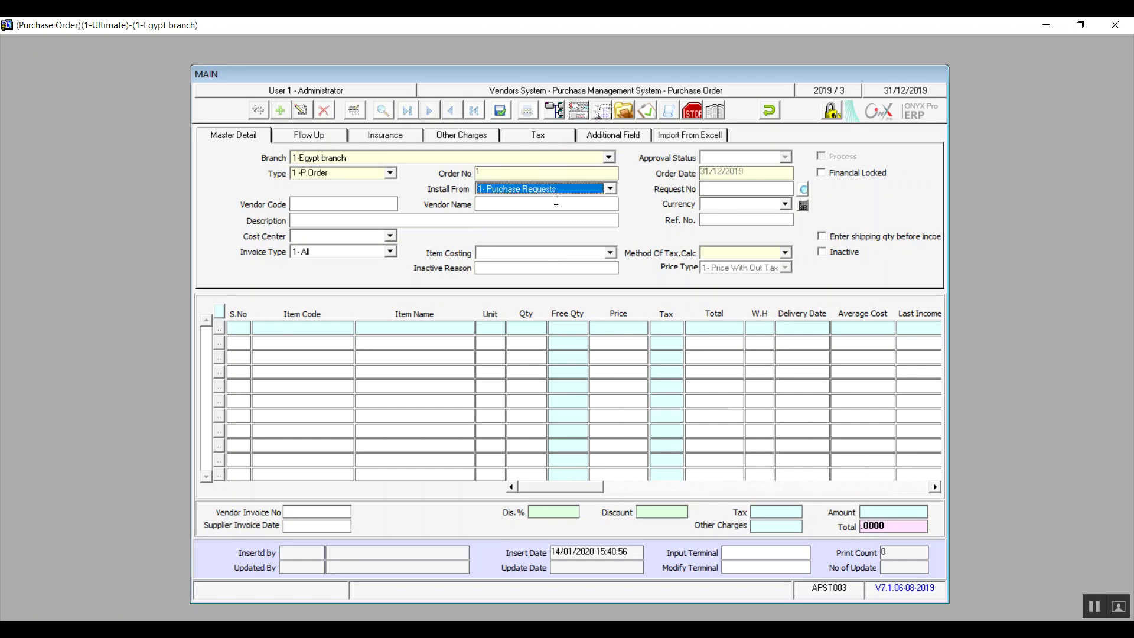
click(715, 189)
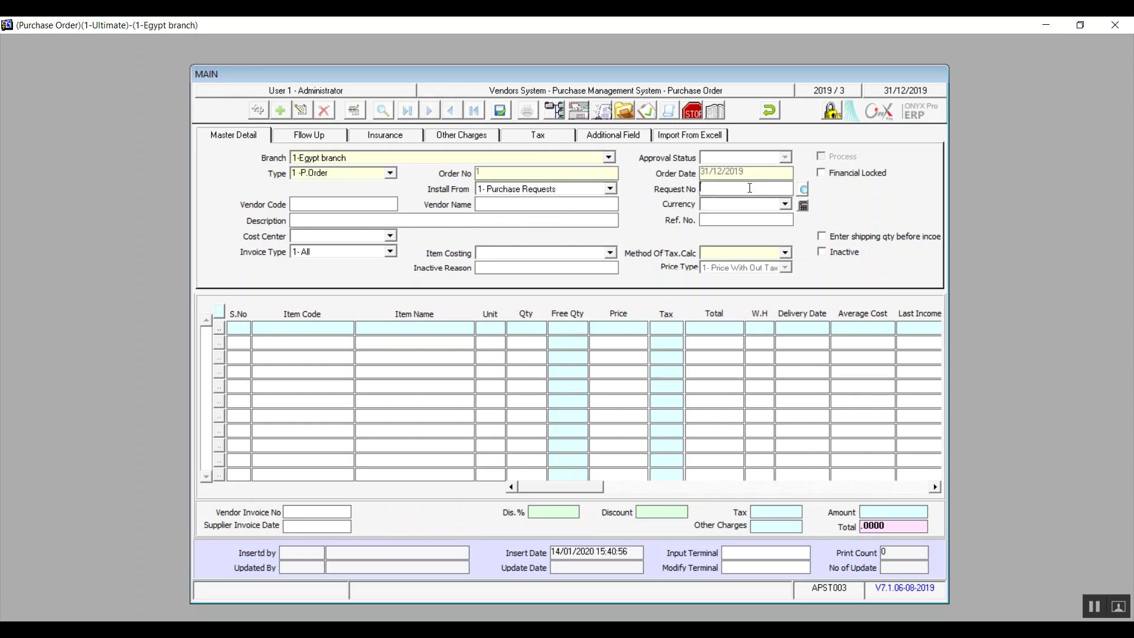
click(611, 189)
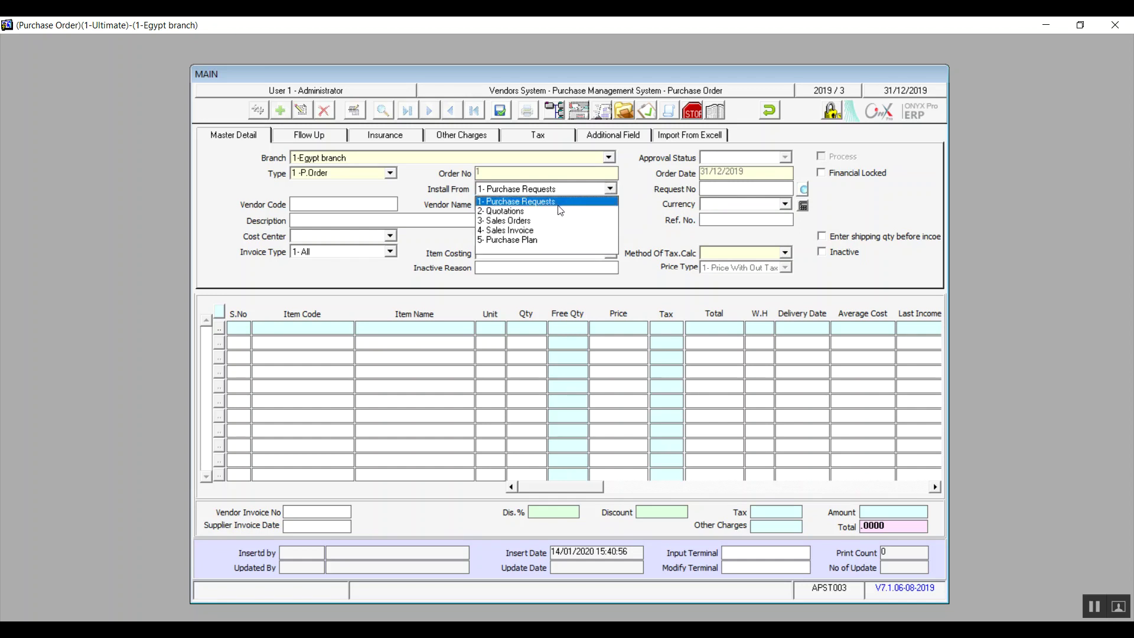
click(556, 202)
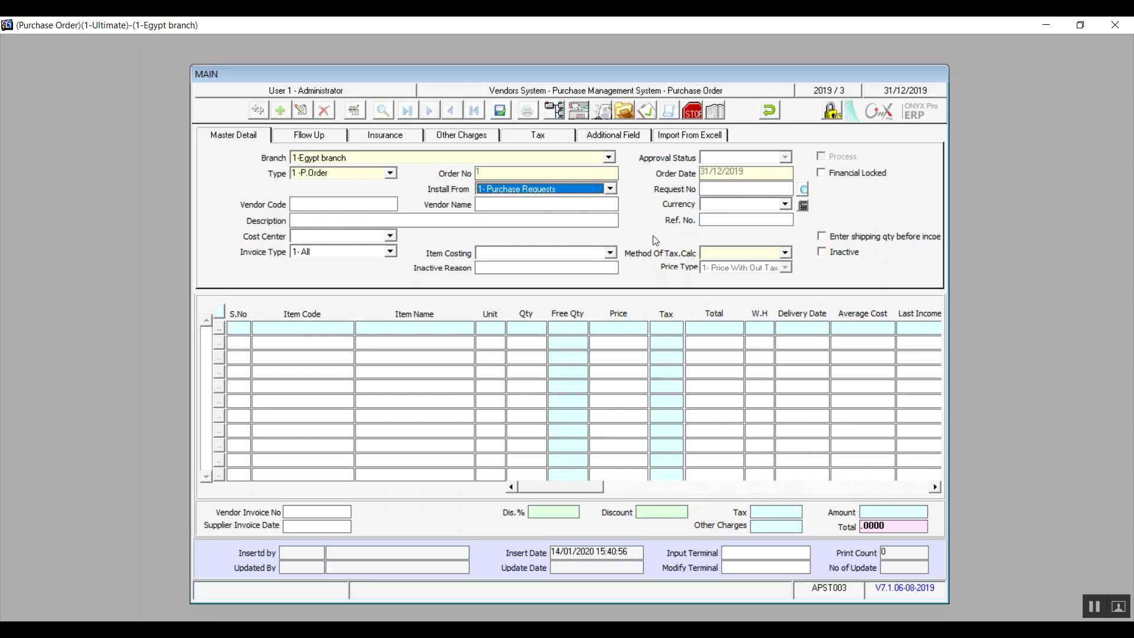
- Set the purchase order's invoice type to 1- All and its item costing to 2- Weighted Avg. Cost
click(390, 252)
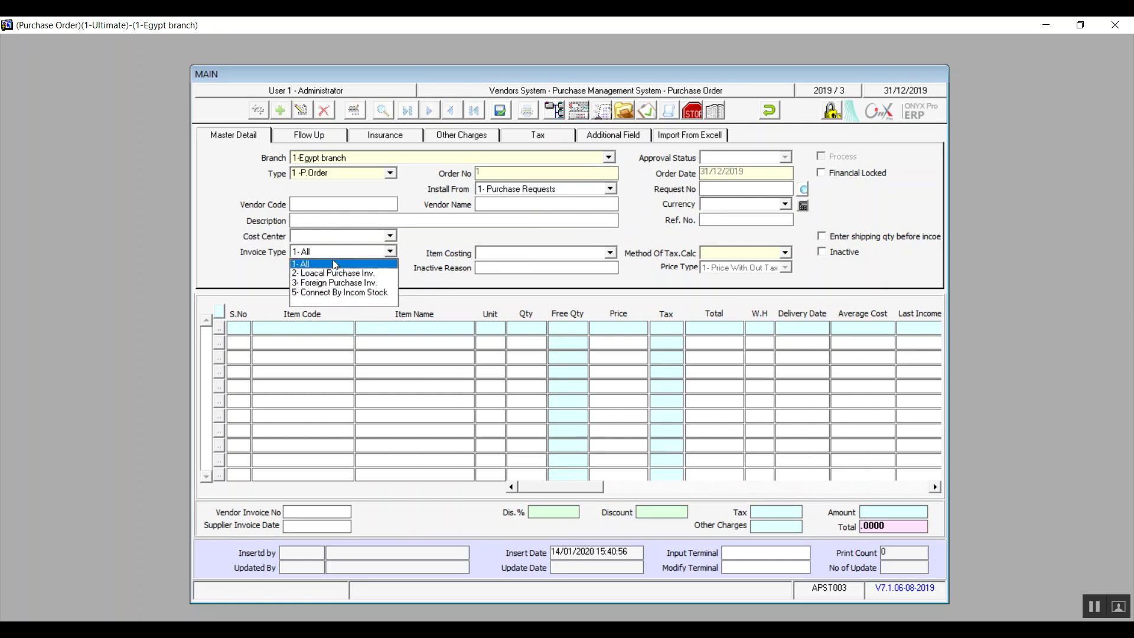
click(341, 265)
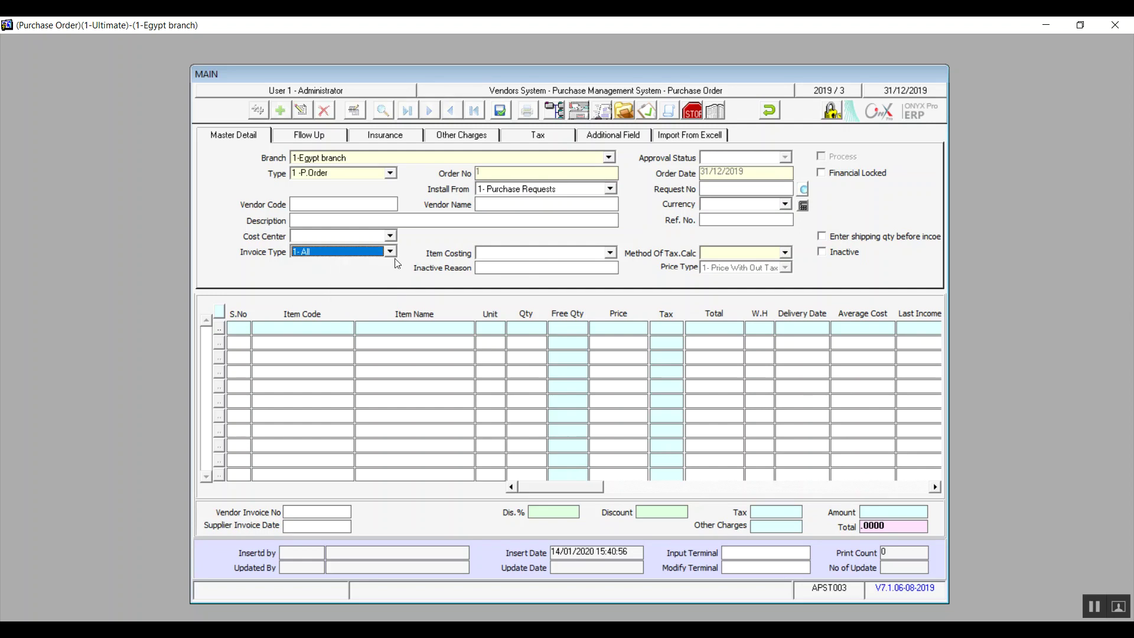
click(547, 254)
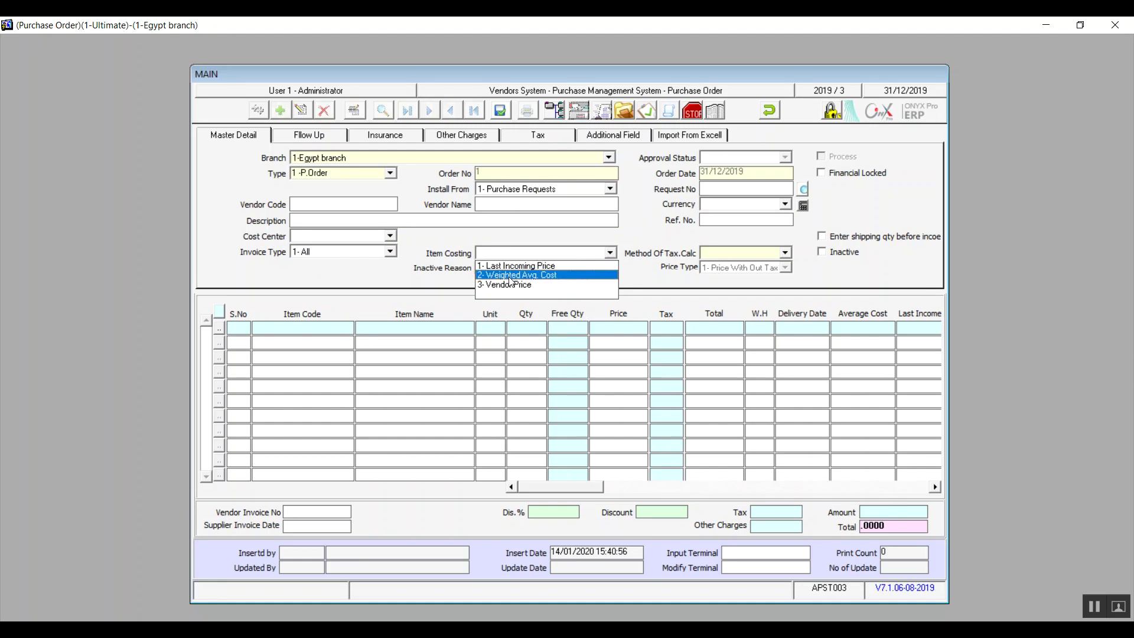
click(549, 275)
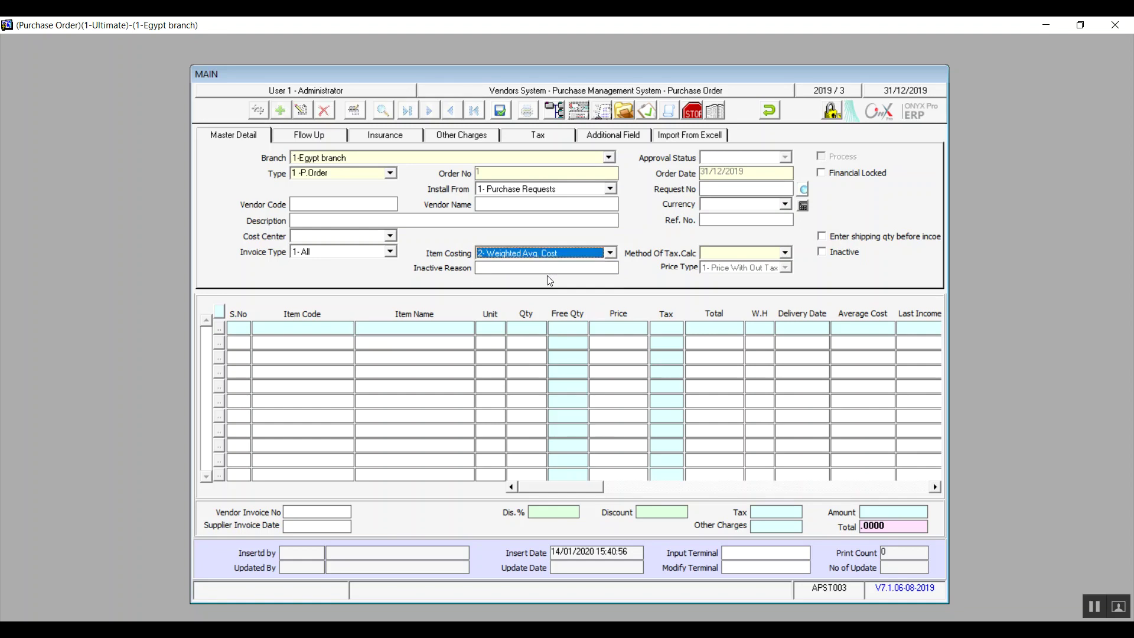
- Check the purchase order's Method Of Tax.Calc field and mark the order as inactive
click(730, 253)
click(730, 252)
click(730, 252)
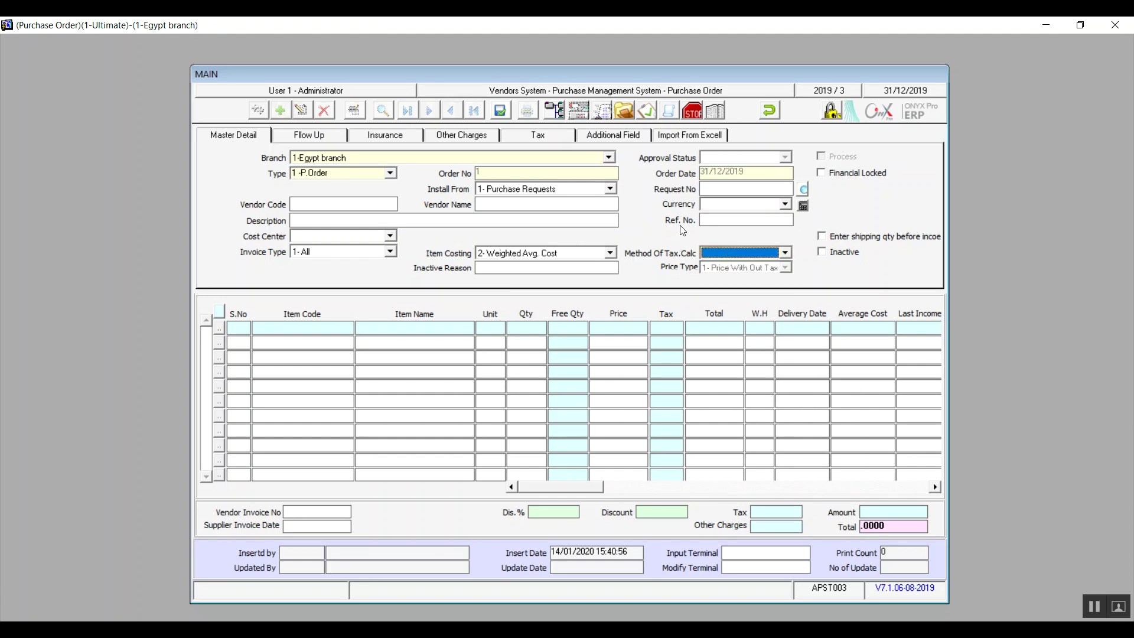
click(826, 251)
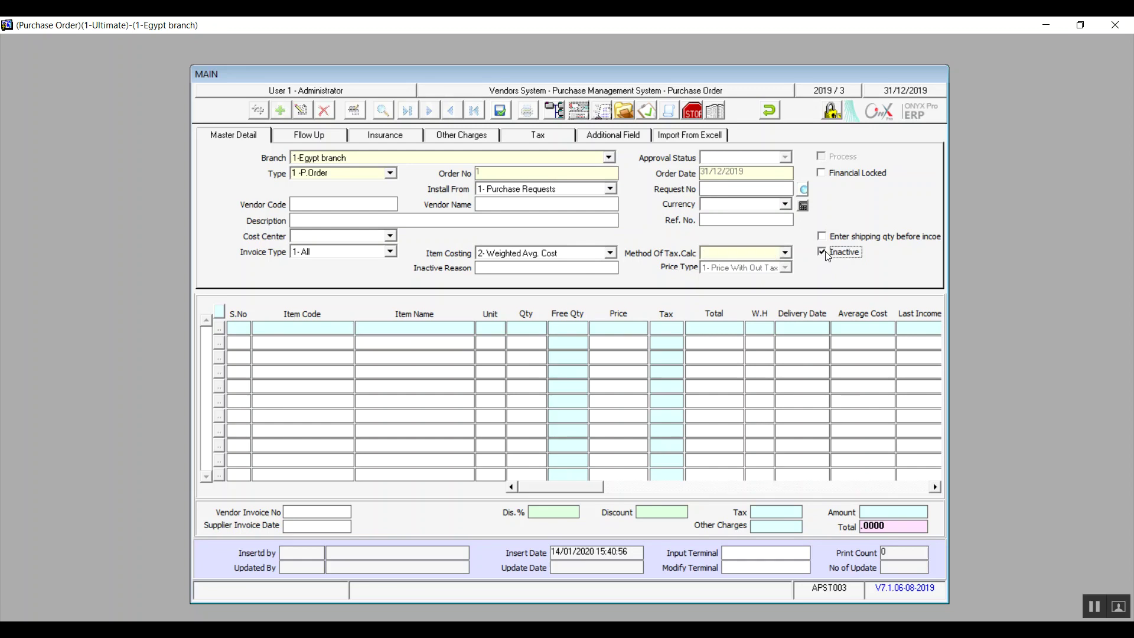
- Check the Inactive Reason field and clear the purchase order's Inactive option
click(523, 267)
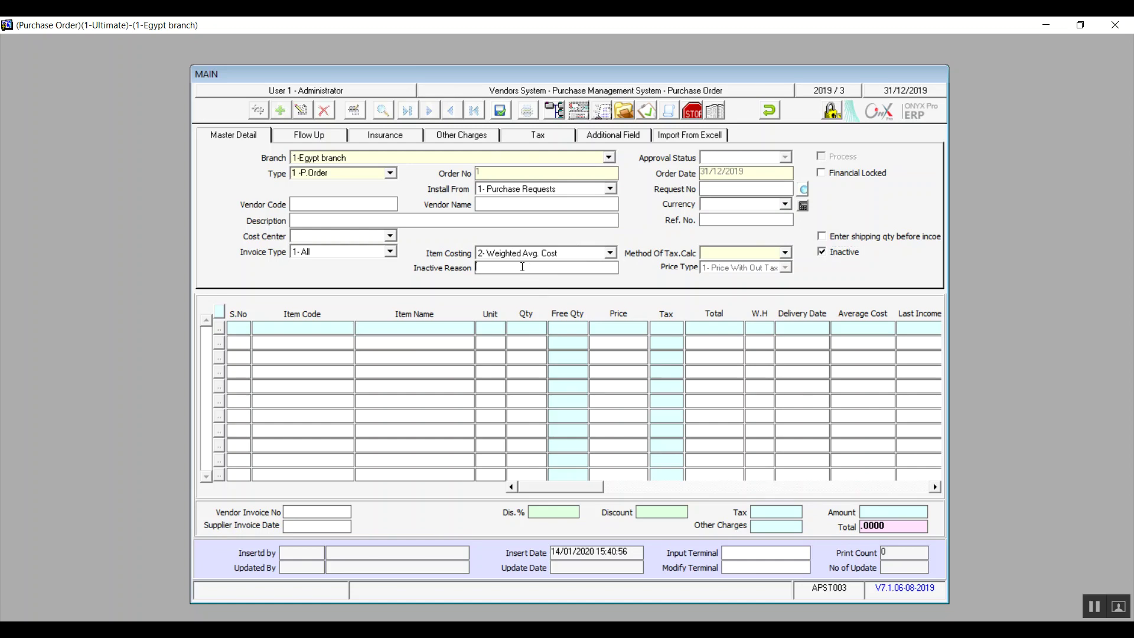
click(823, 253)
click(821, 240)
click(824, 176)
- Look through both Advance Options pages of the purchase request Item Search, close it, and briefly open the calculator
click(804, 188)
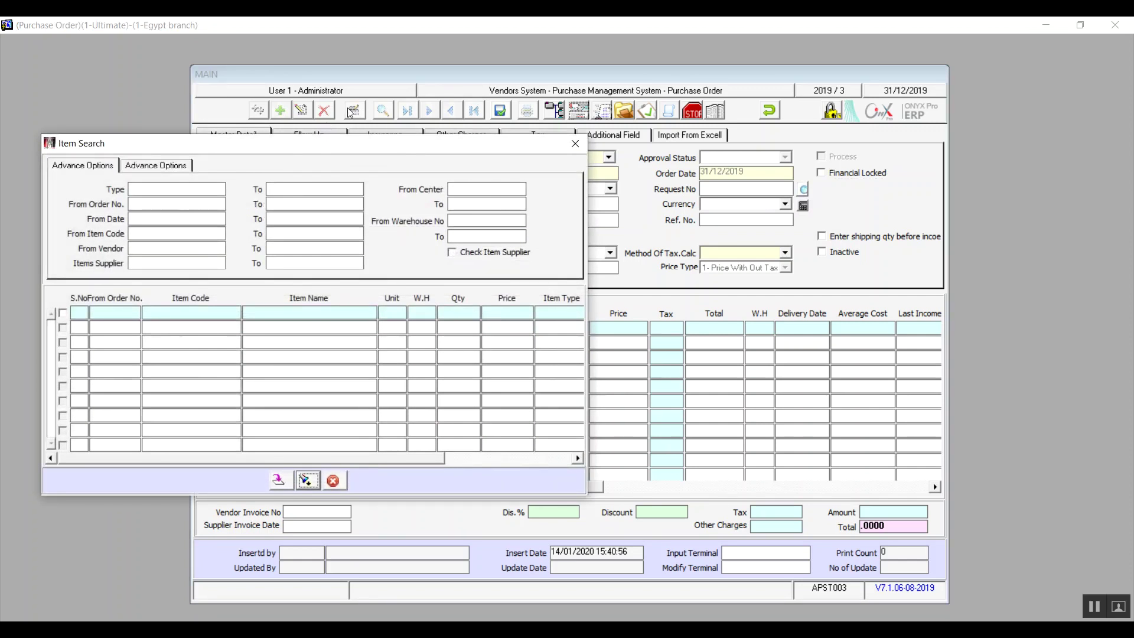
click(154, 167)
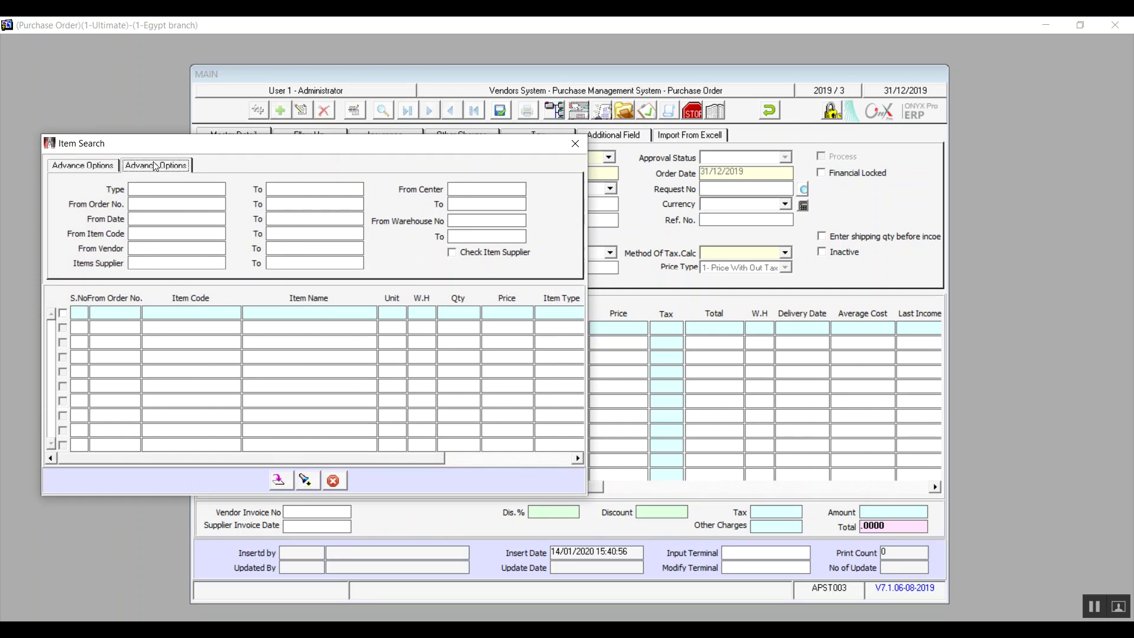
click(100, 170)
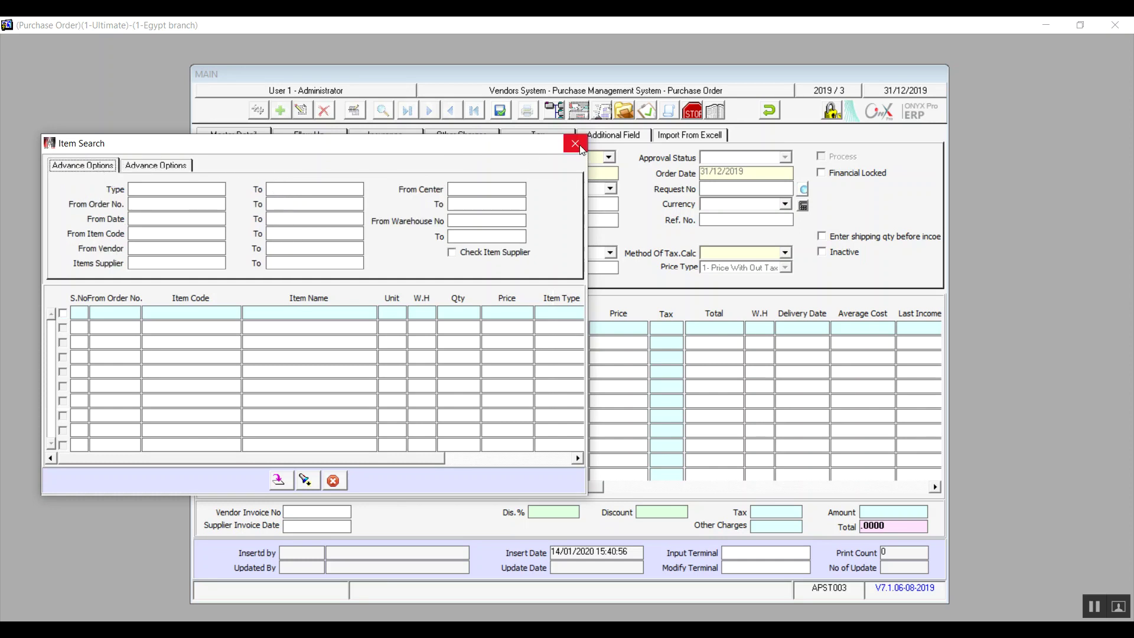
click(575, 144)
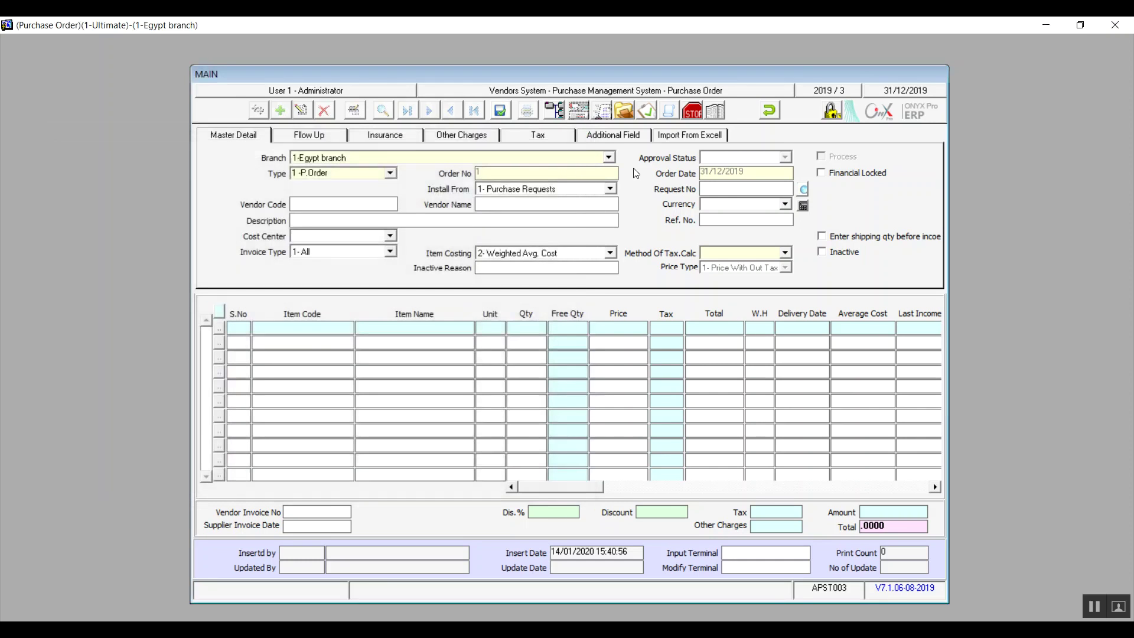
click(805, 207)
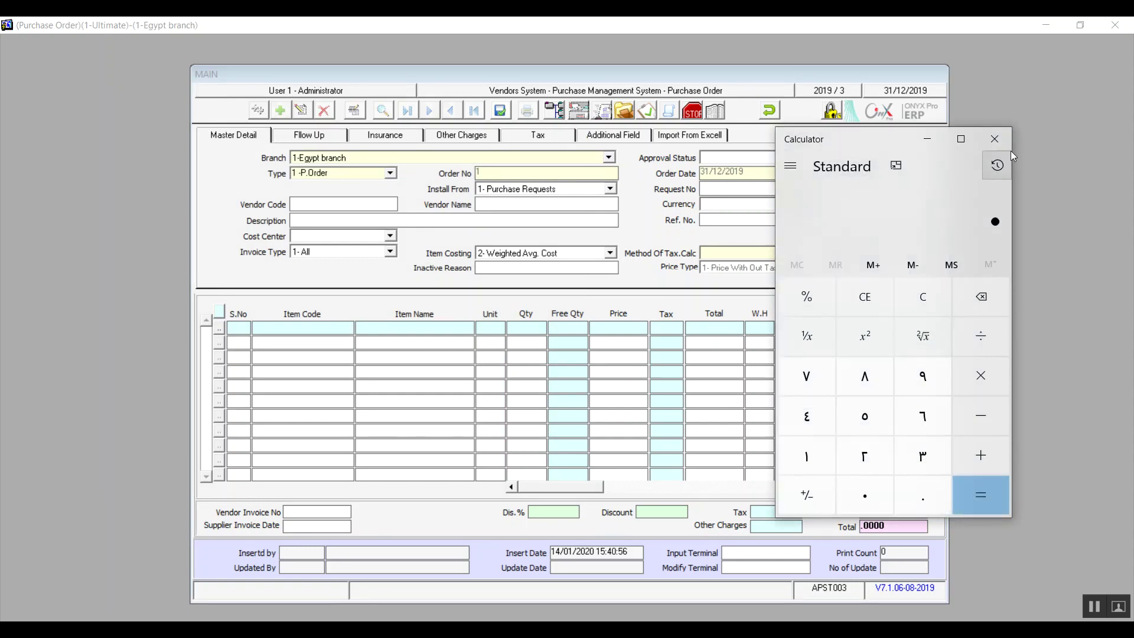
click(997, 140)
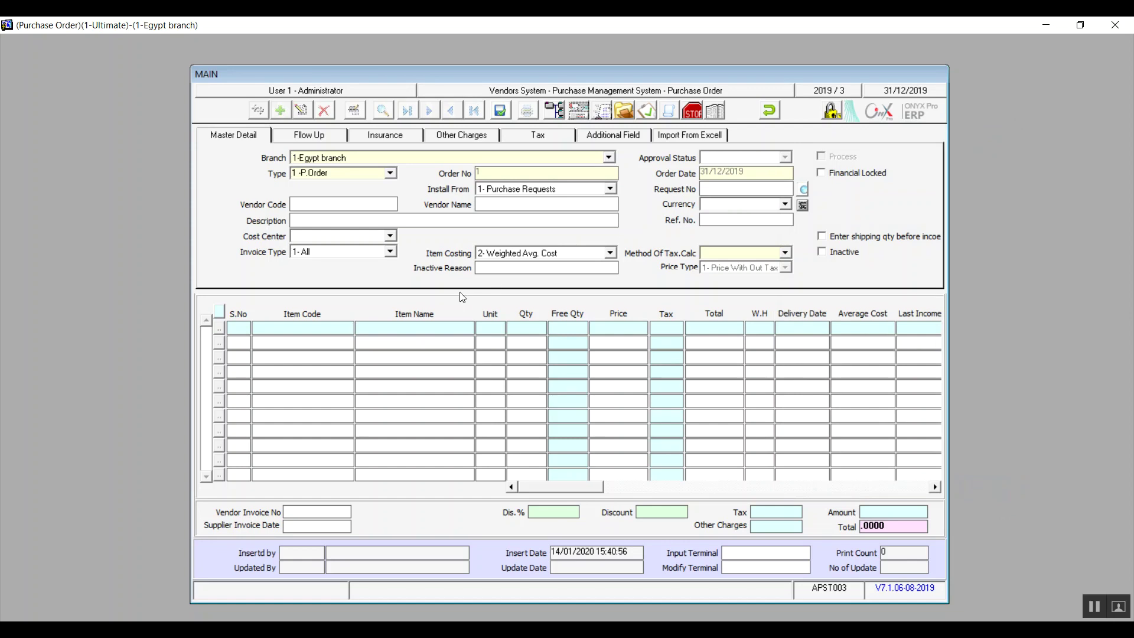
- View the Item Pricing and Items Barcode Printing screens from the purchase order, returning to the order after each
click(334, 327)
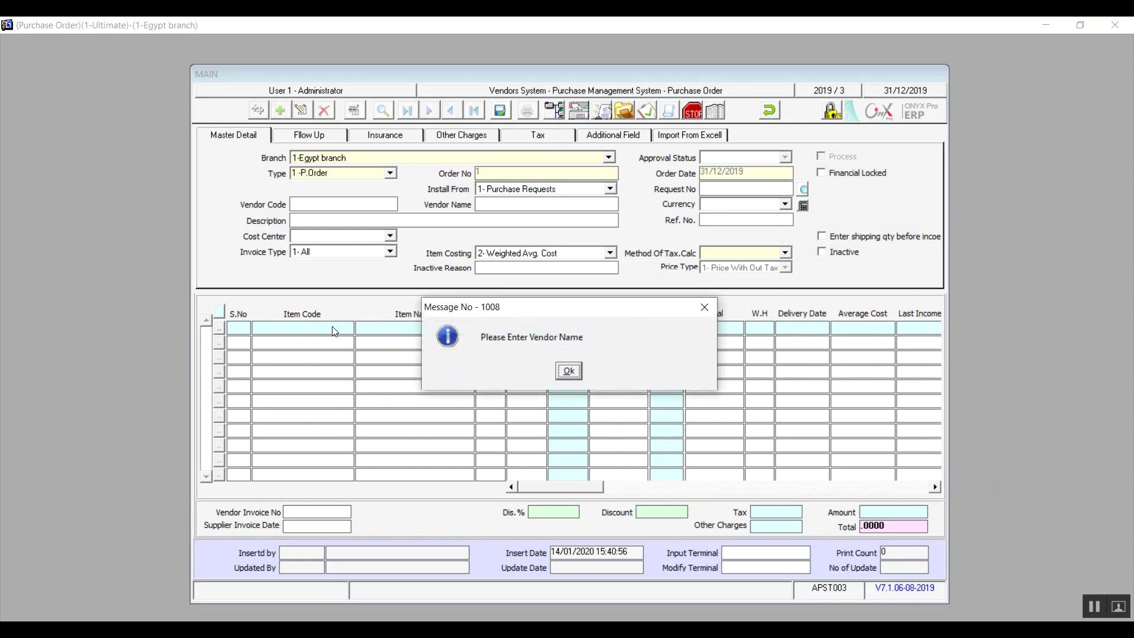
click(569, 372)
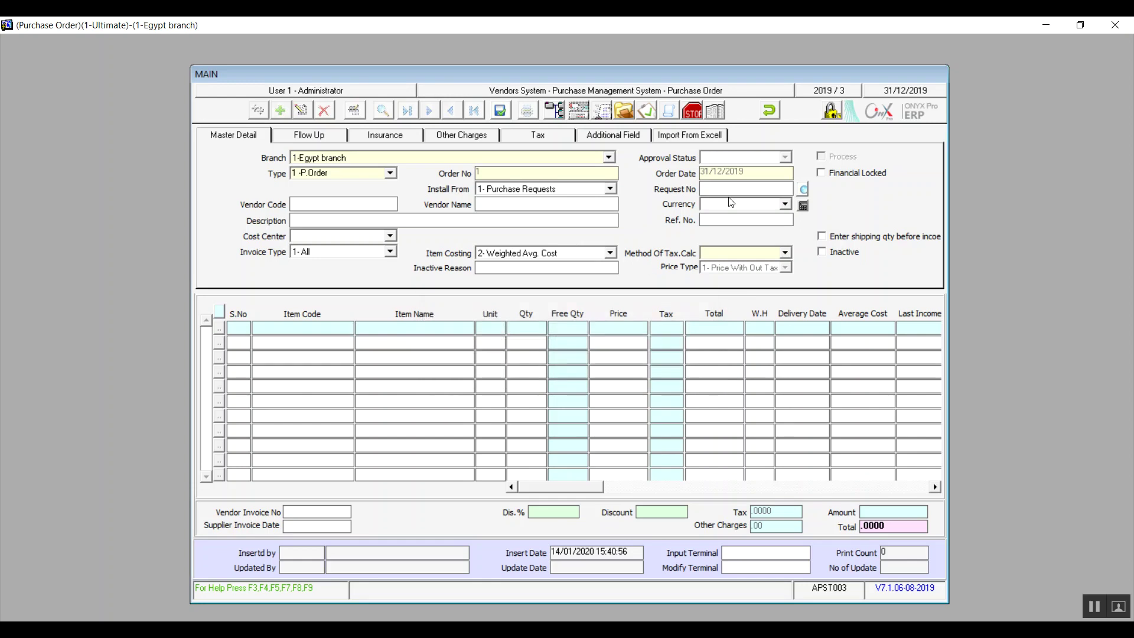
click(723, 113)
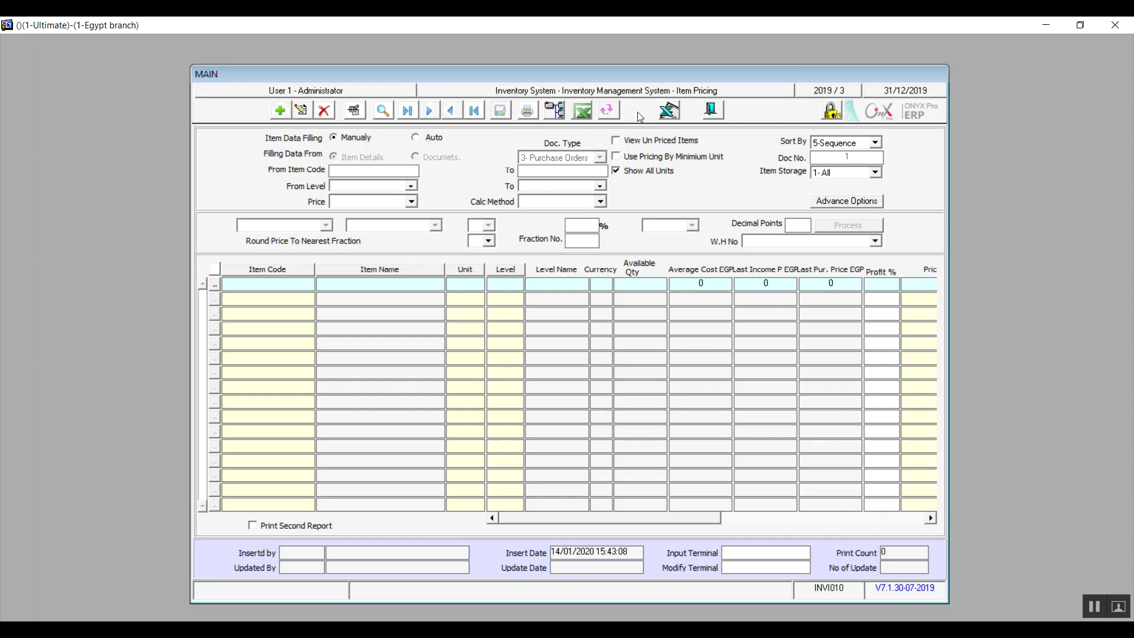
click(713, 111)
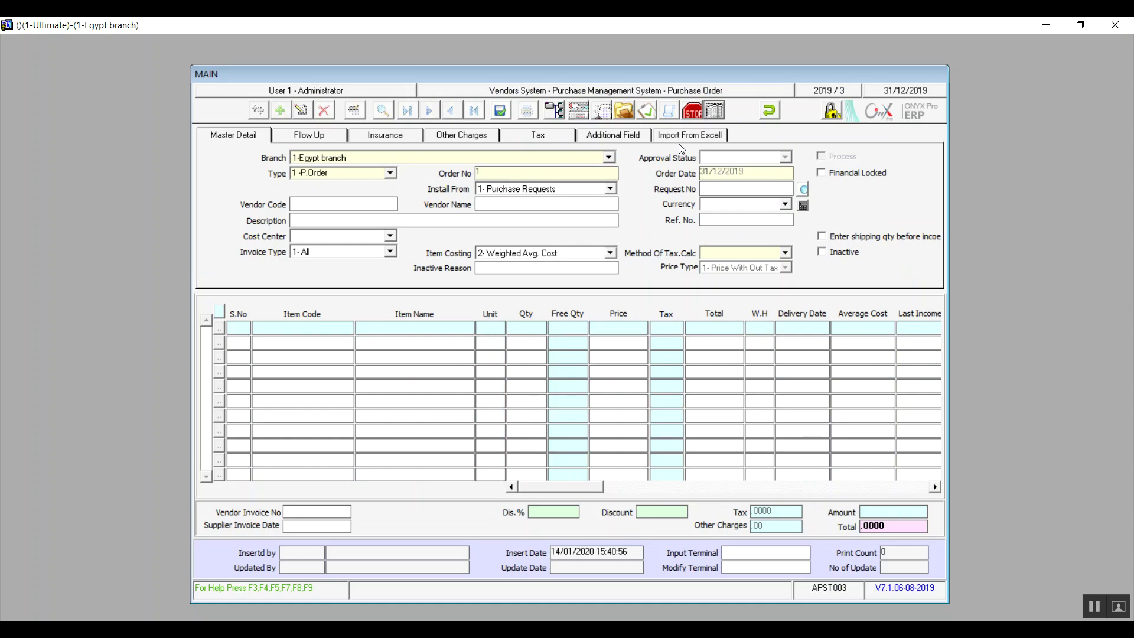
click(668, 115)
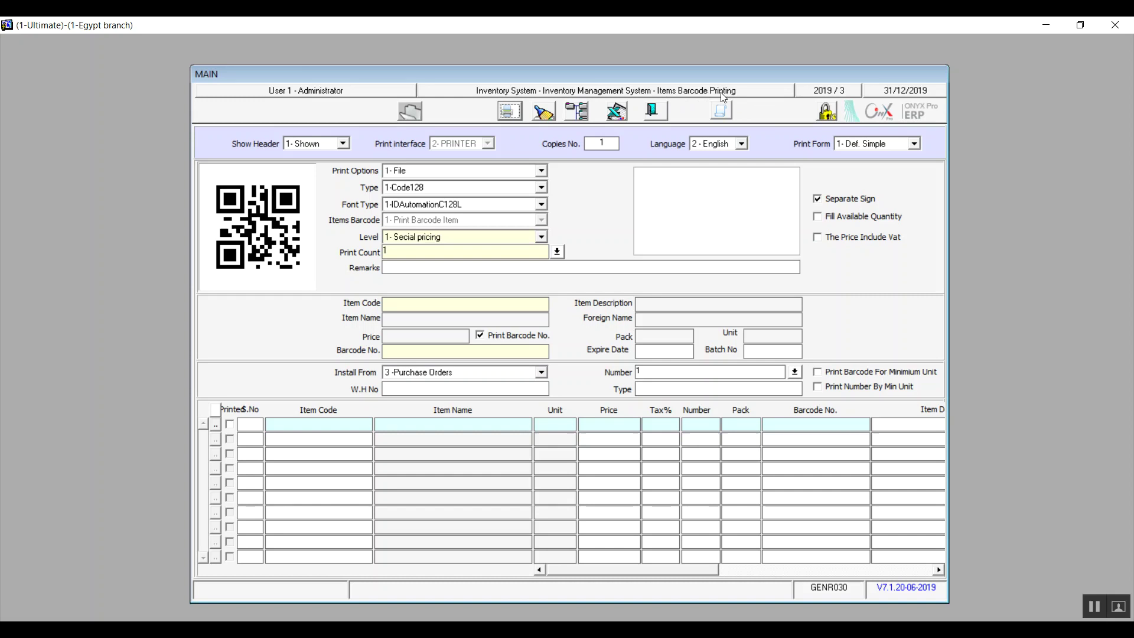
click(654, 108)
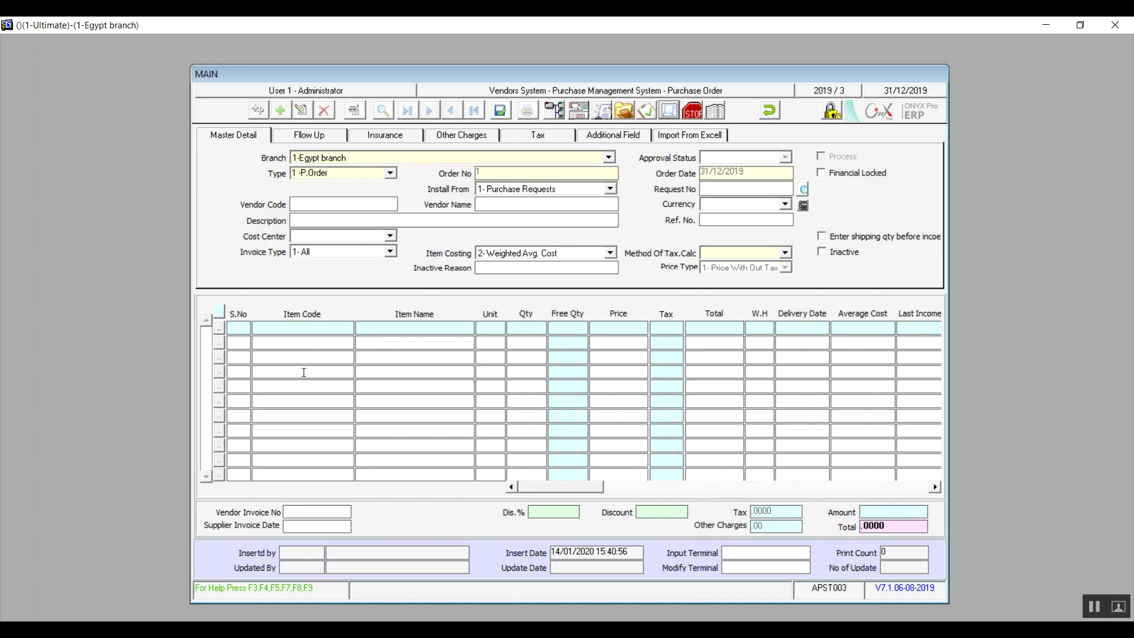
- Set the purchase order's vendor code to 1 and its currency to 1- EGP
click(319, 334)
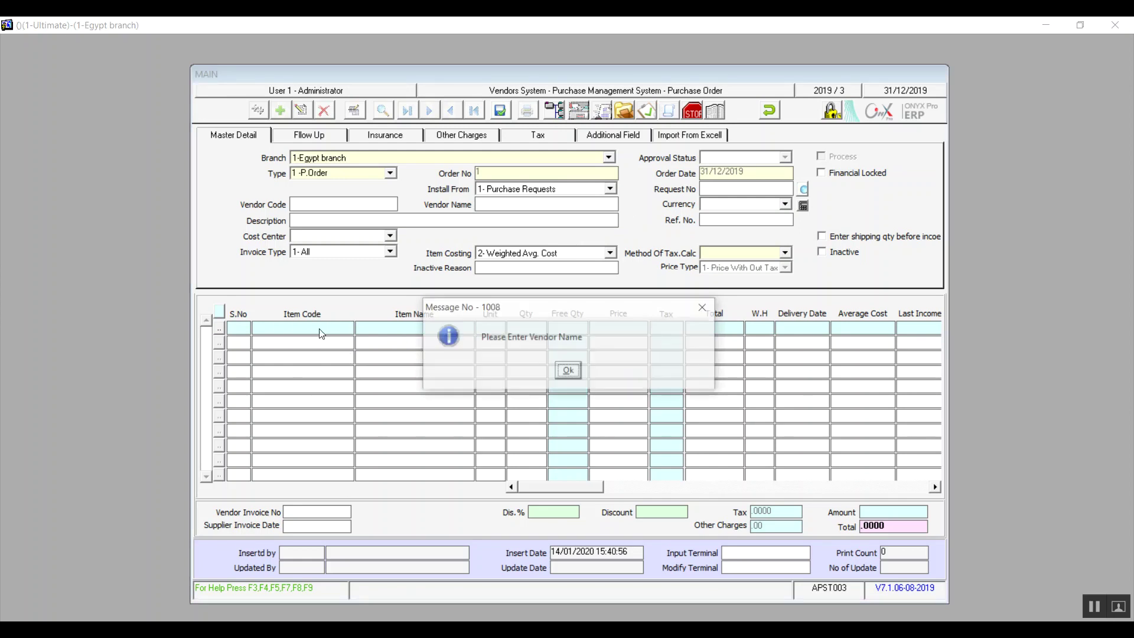
click(569, 371)
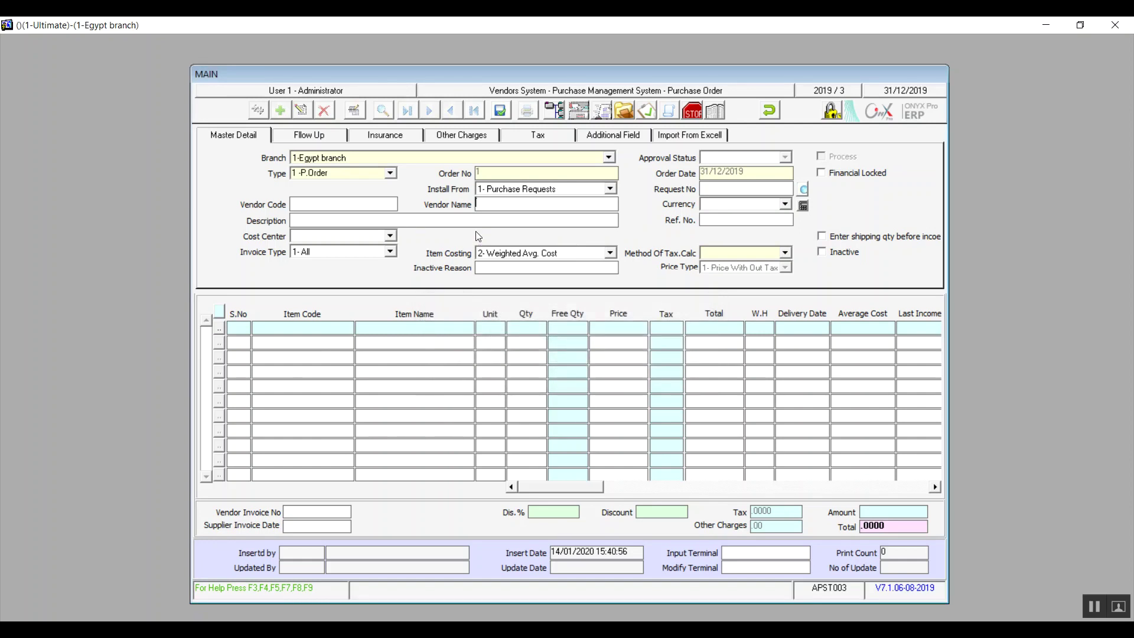
click(380, 204)
text(1)
key(Return)
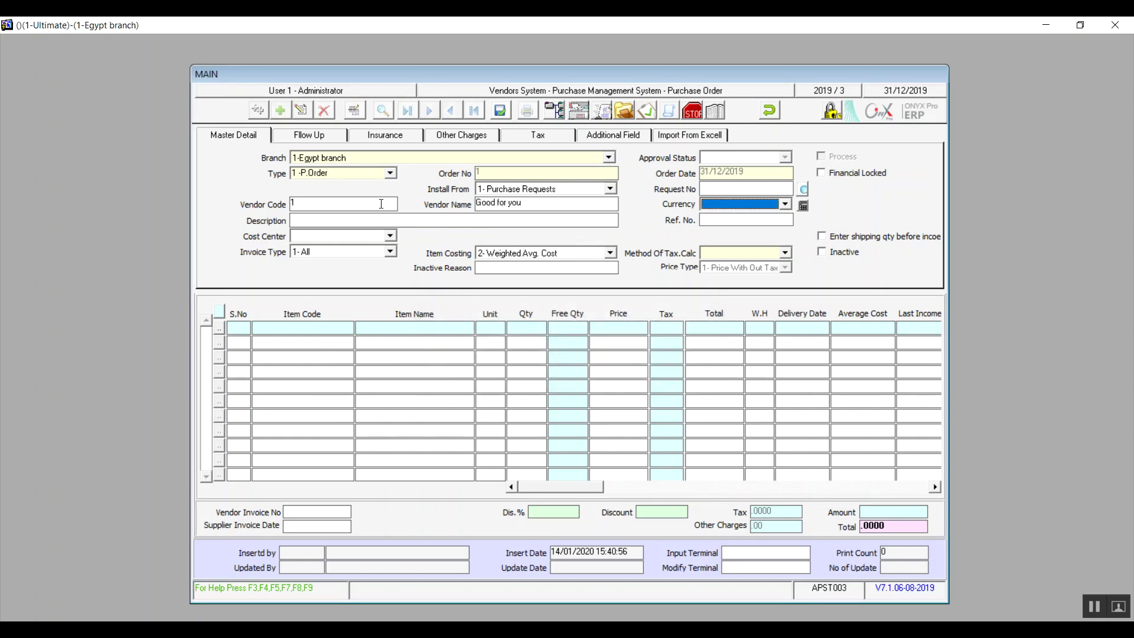
click(743, 207)
click(742, 217)
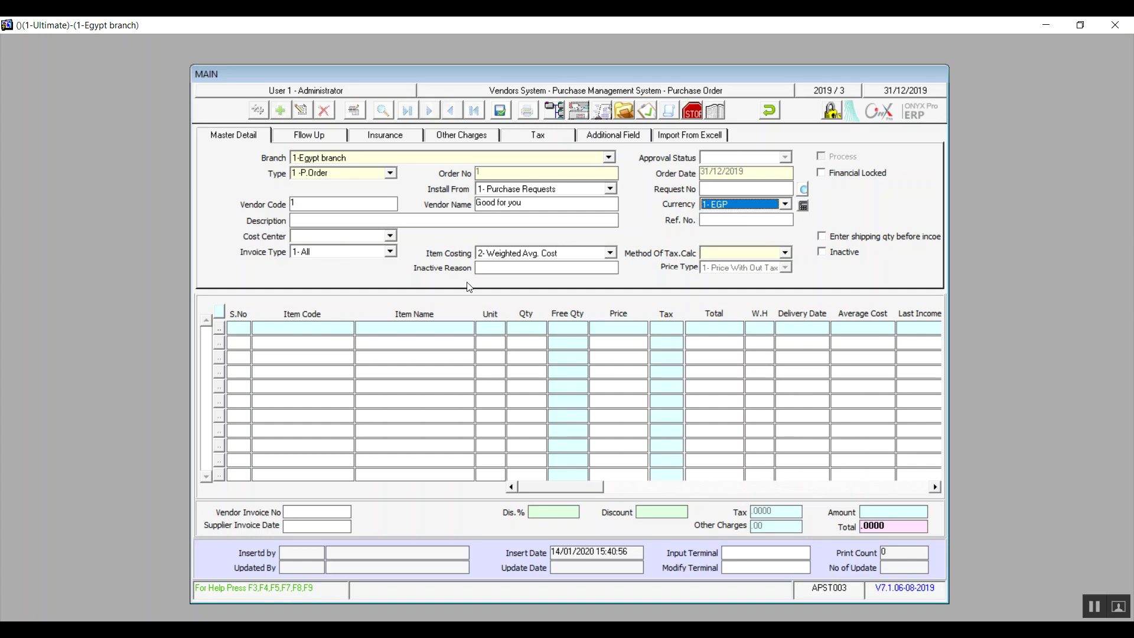
- Choose item code 1, Silk, from the item list for the purchase order's first line
click(302, 329)
key(F3)
double_click(413, 203)
- Try to set the order's follow-up Closed status to 2- Yes, and view the order's insurance details
click(308, 136)
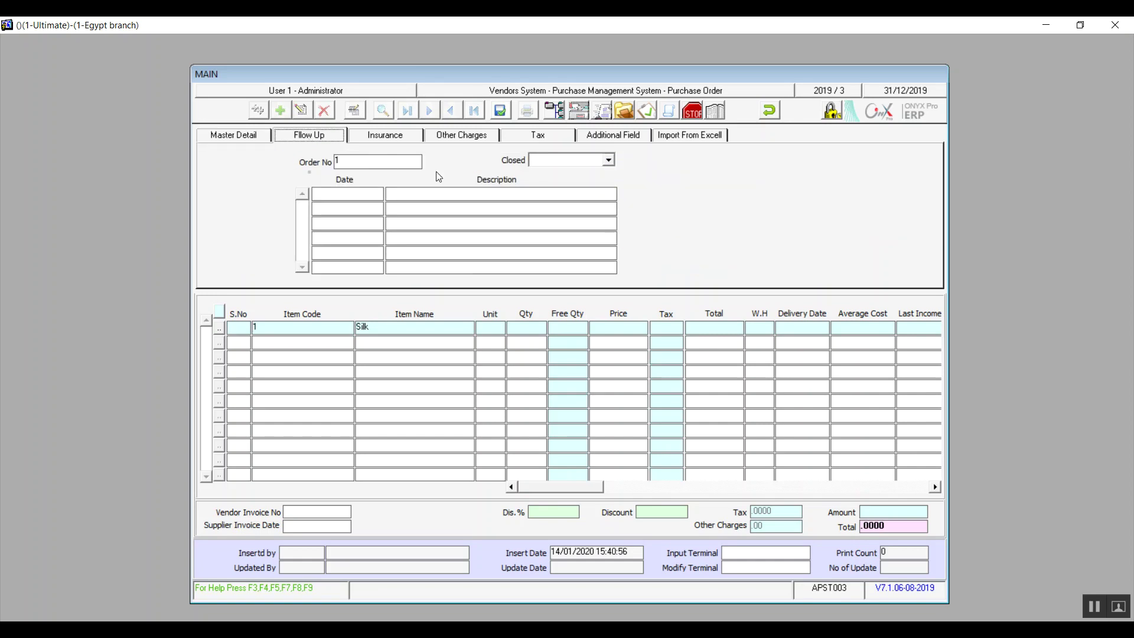
click(607, 160)
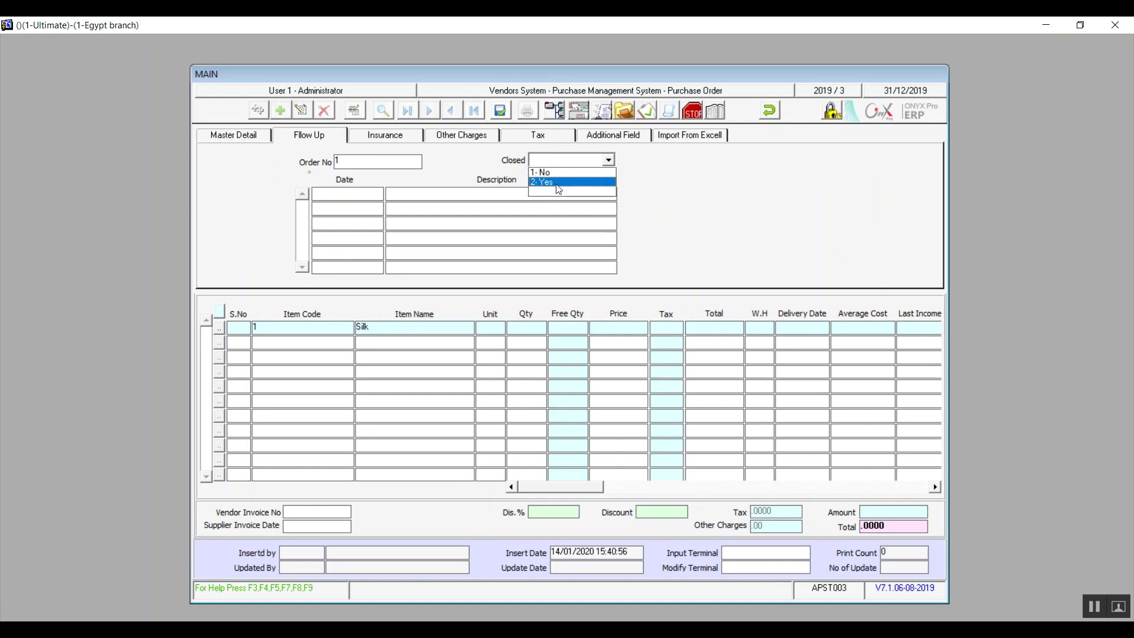
click(557, 185)
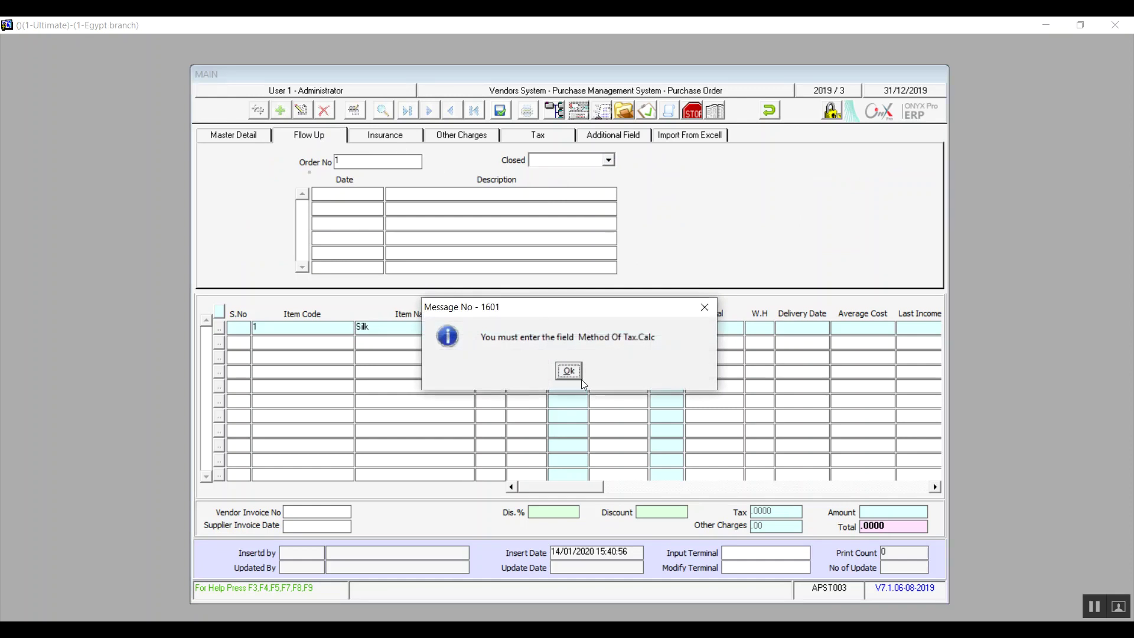
click(570, 372)
click(407, 137)
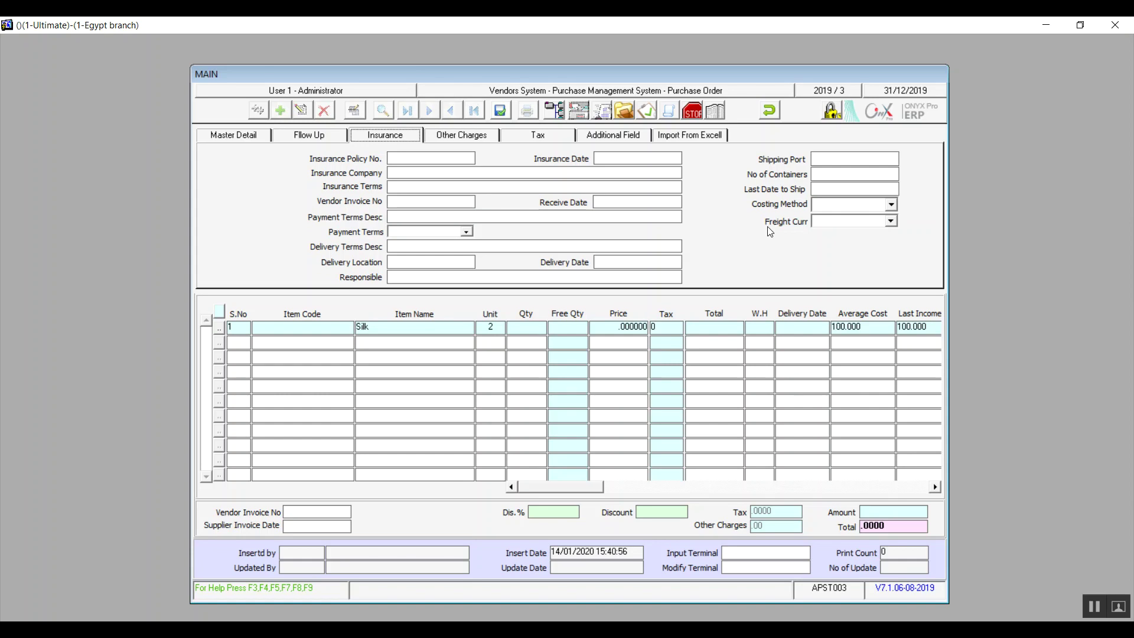
- Cancel the unsaved purchase order and exit the Purchase Order screen
click(770, 110)
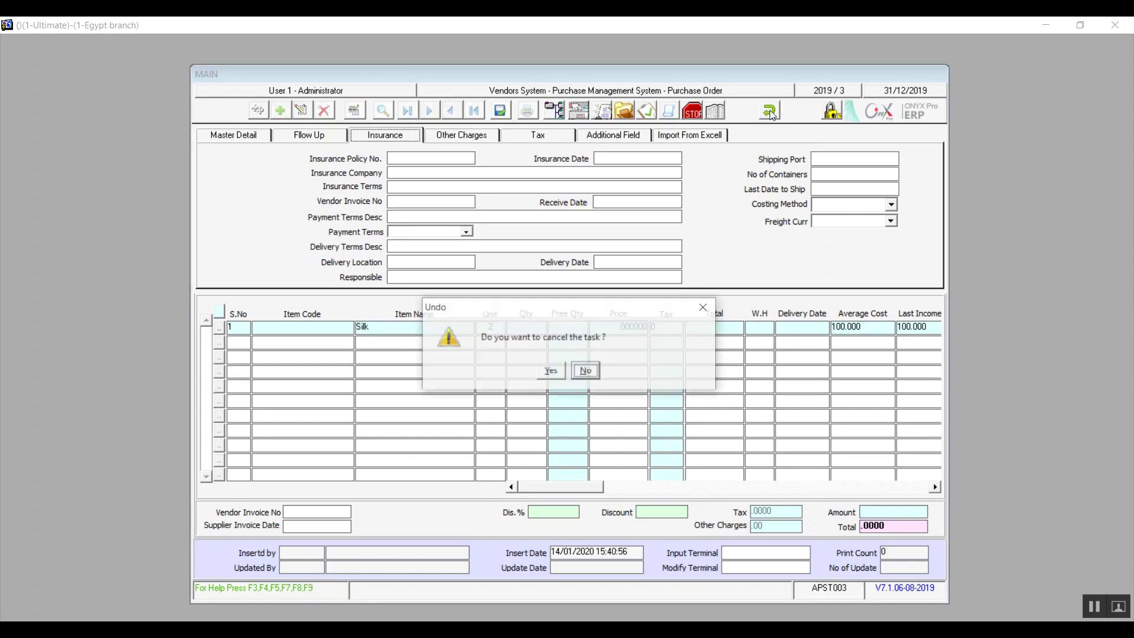
click(551, 371)
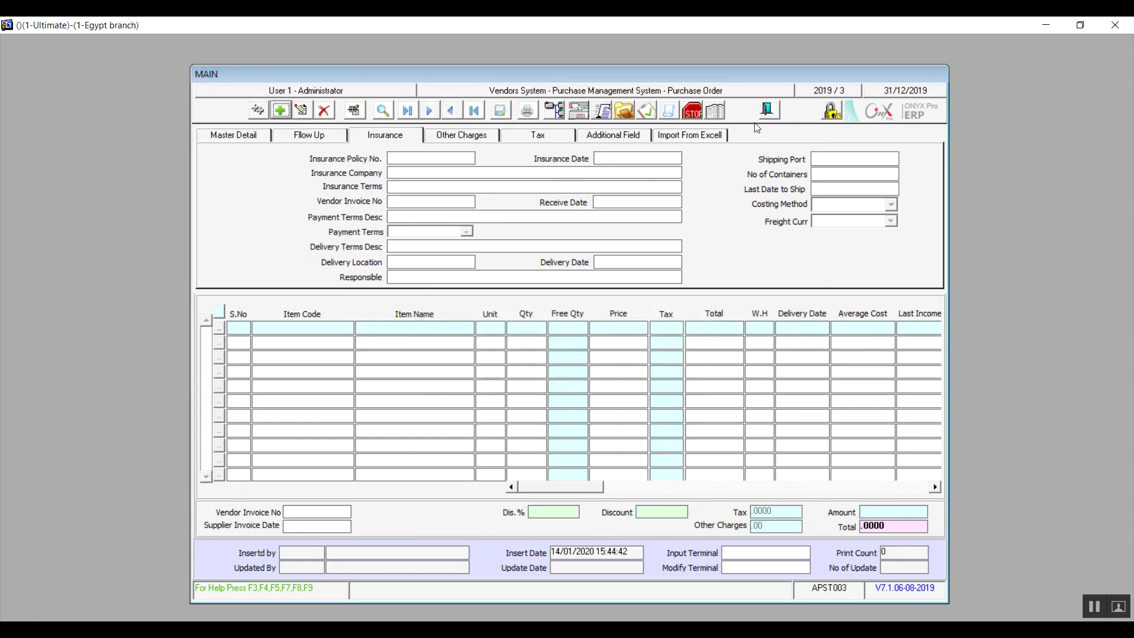
click(767, 111)
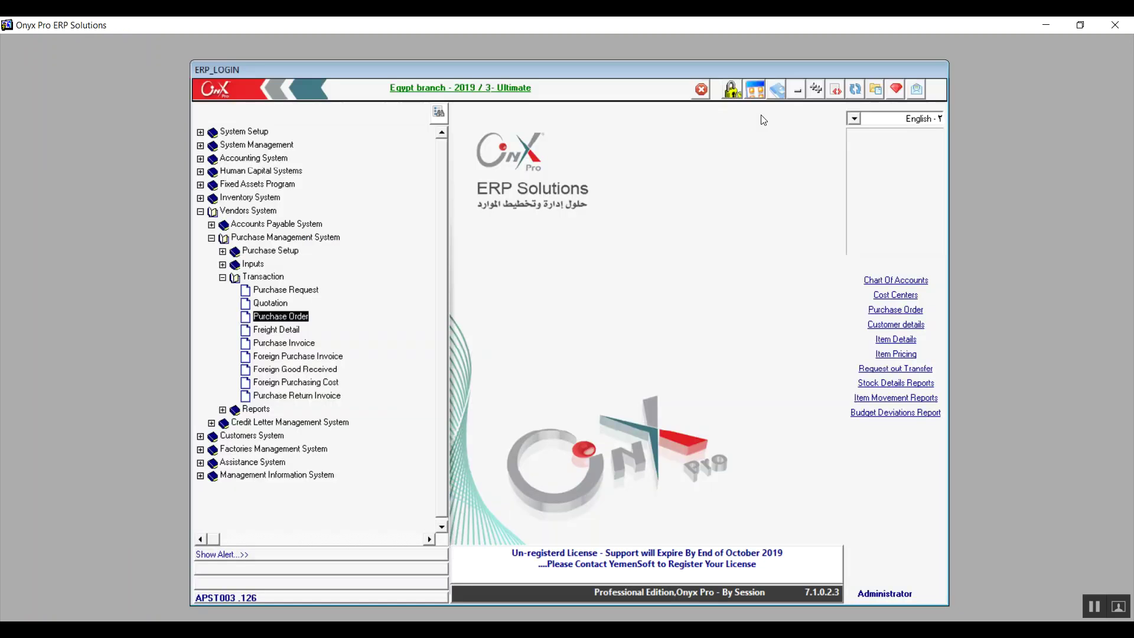
- Collapse the Transaction, Purchase Management System and Vendors System branches in the navigation tree
click(223, 277)
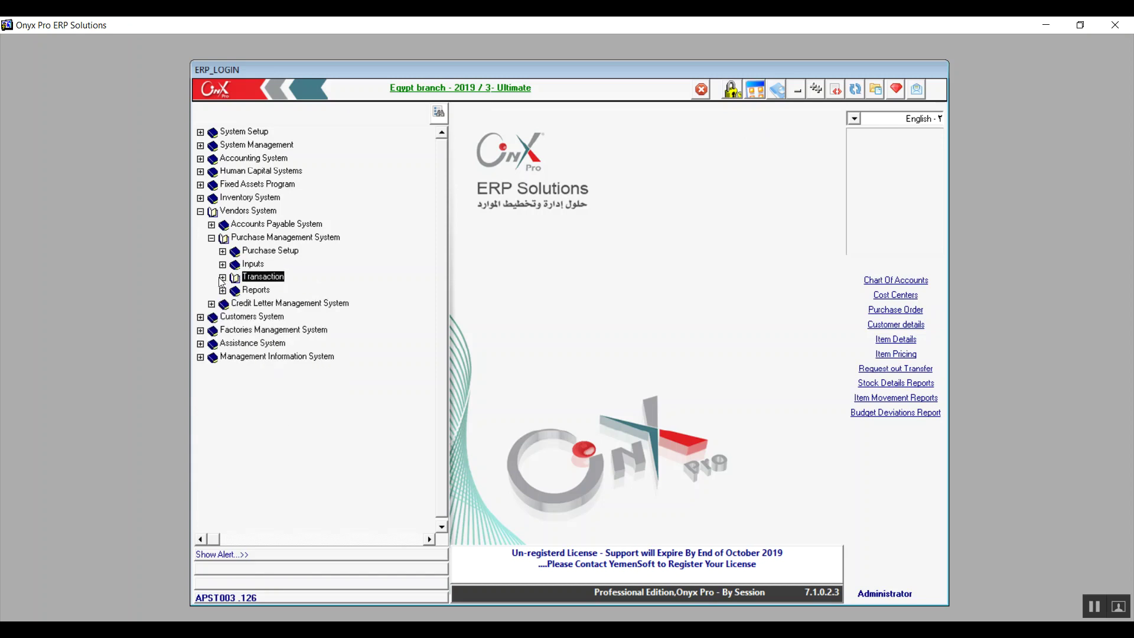
click(211, 239)
click(201, 211)
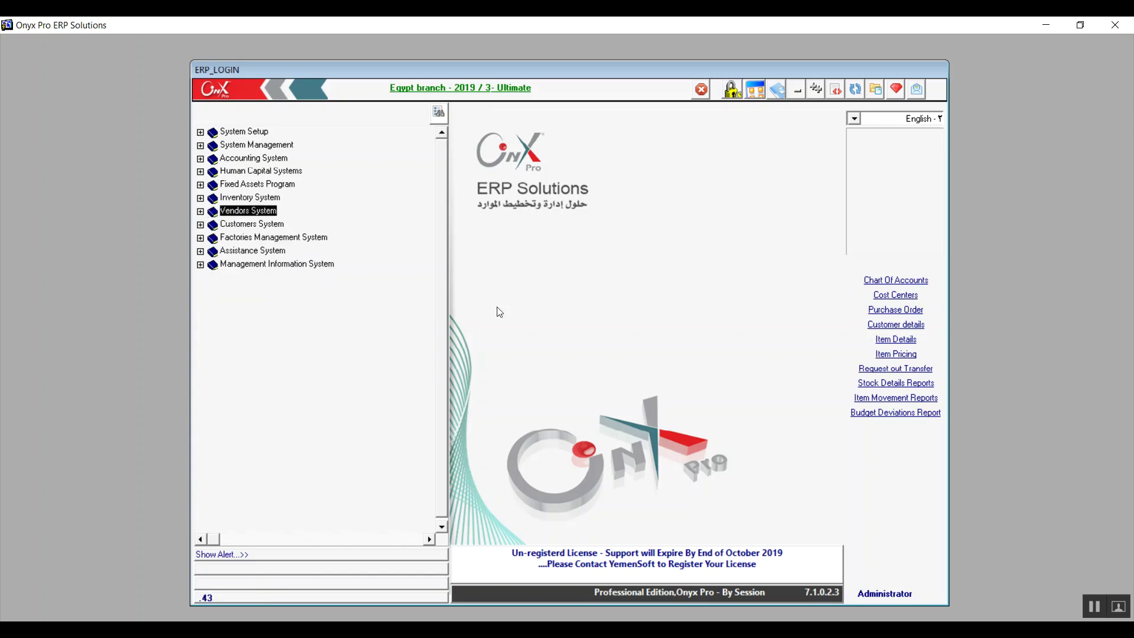
click(1093, 604)
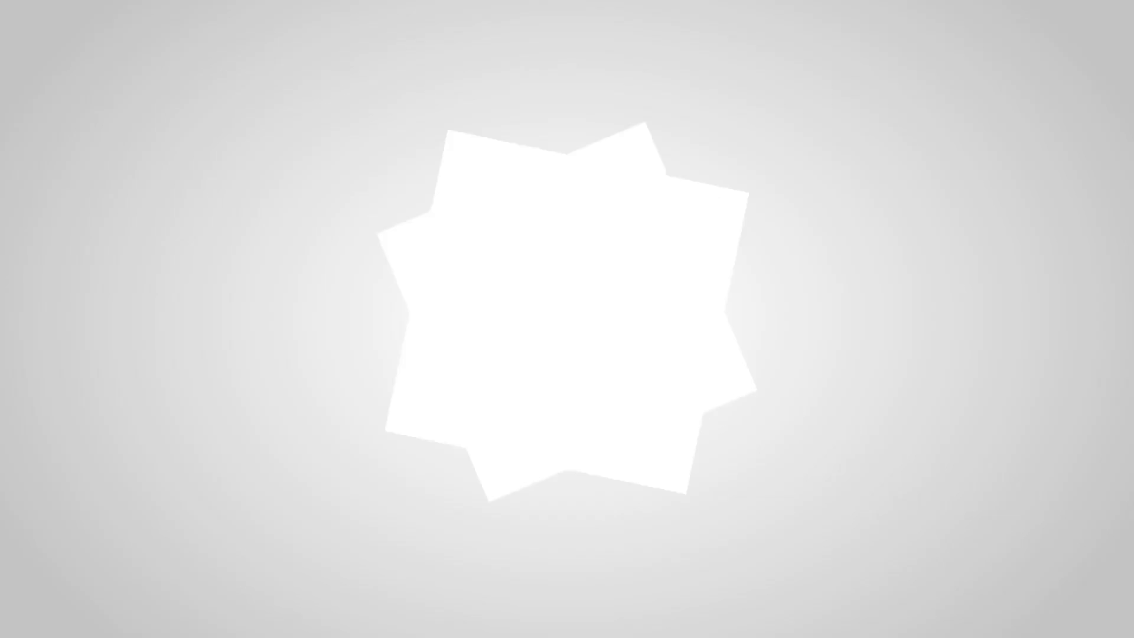